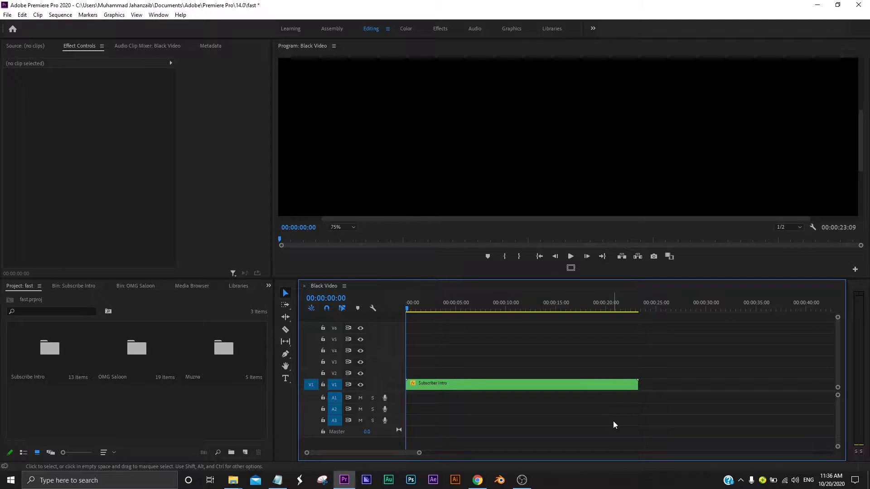
Play back the opening seconds of the existing Black Video sequence, then stop playback
{"action": "key", "text": "space"}
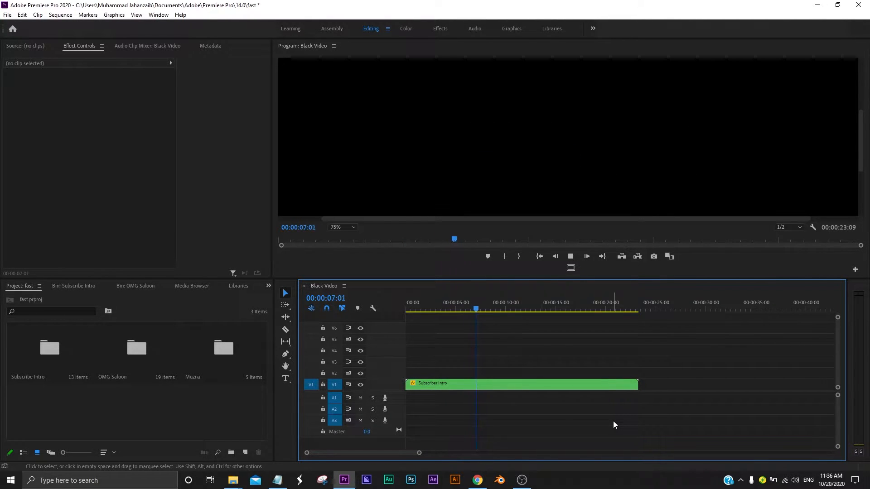
{"action": "key", "text": "space"}
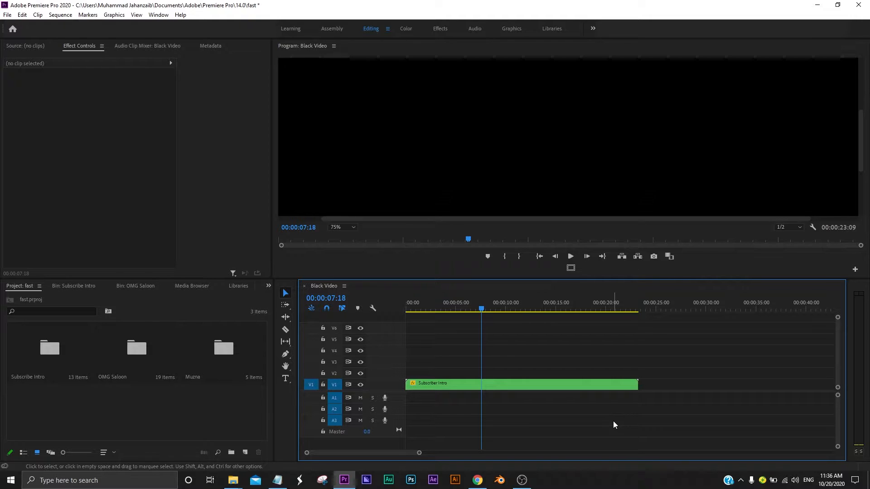
Delete all items in the Subscribe Intro bin, including their clip references in sequences
{"action": "double_click", "coordinate": [59, 343]}
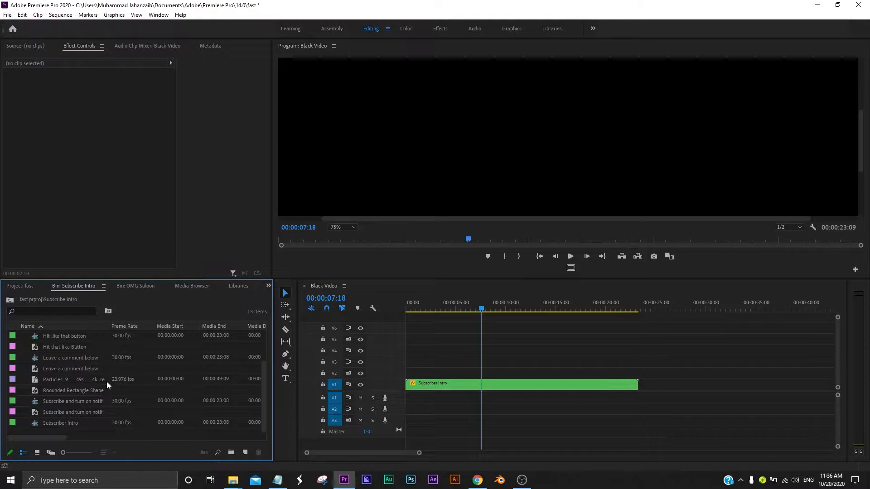
{"action": "left_click", "coordinate": [107, 382]}
{"action": "key", "text": "ctrl+a"}
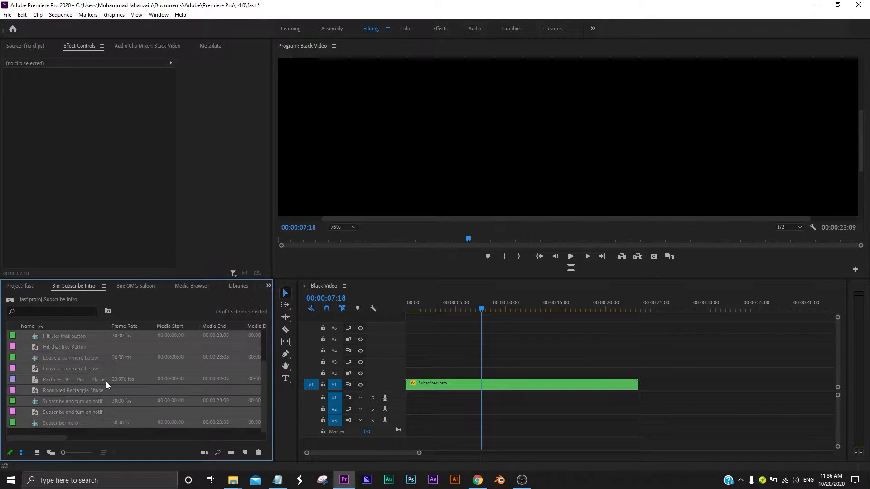
{"action": "key", "text": "Delete"}
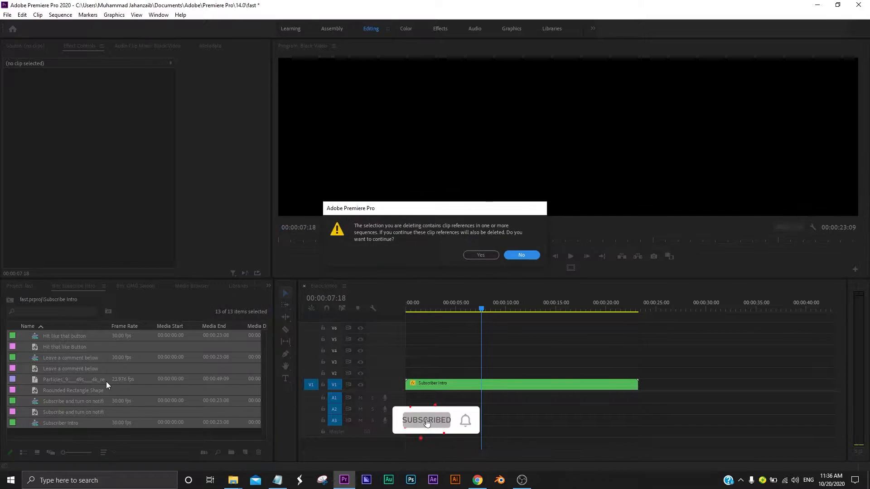
{"action": "left_click", "coordinate": [483, 257]}
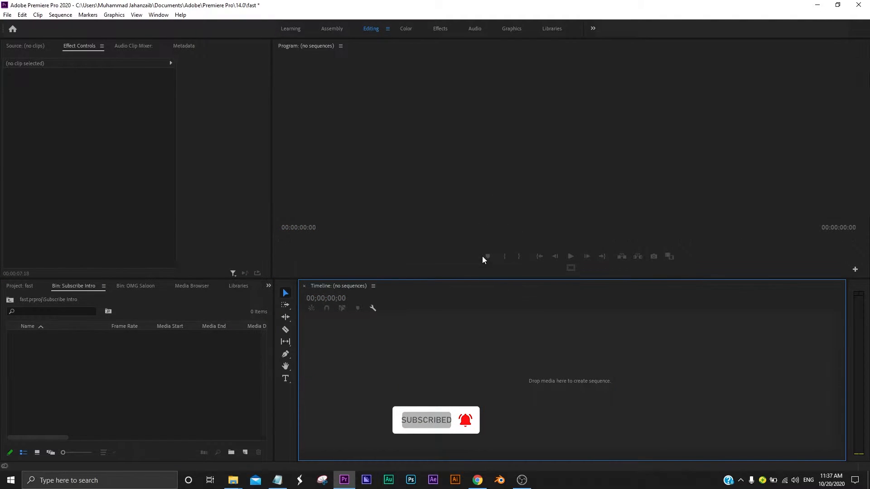
Create a 1920 x 1080 black video at 30 fps with square pixels in the Subscribe Intro bin
{"action": "left_click", "coordinate": [68, 388]}
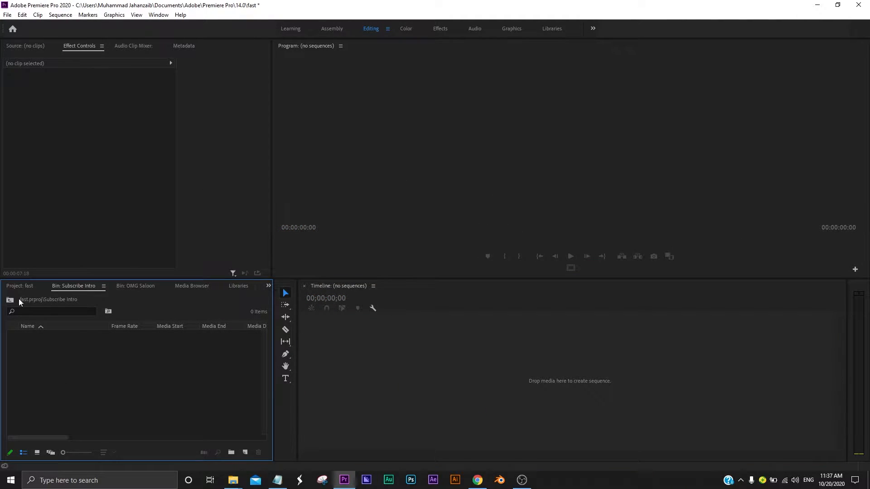
{"action": "left_click", "coordinate": [10, 300]}
{"action": "double_click", "coordinate": [48, 351]}
{"action": "left_click", "coordinate": [245, 453]}
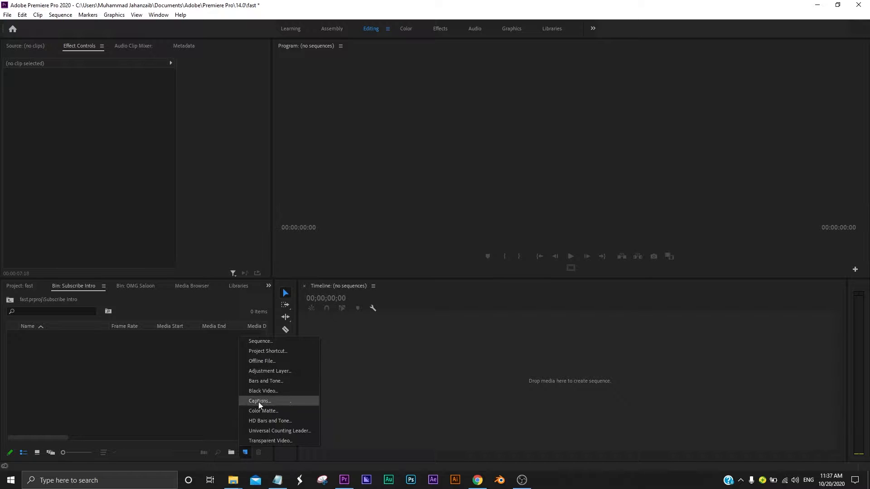
{"action": "left_click", "coordinate": [279, 391]}
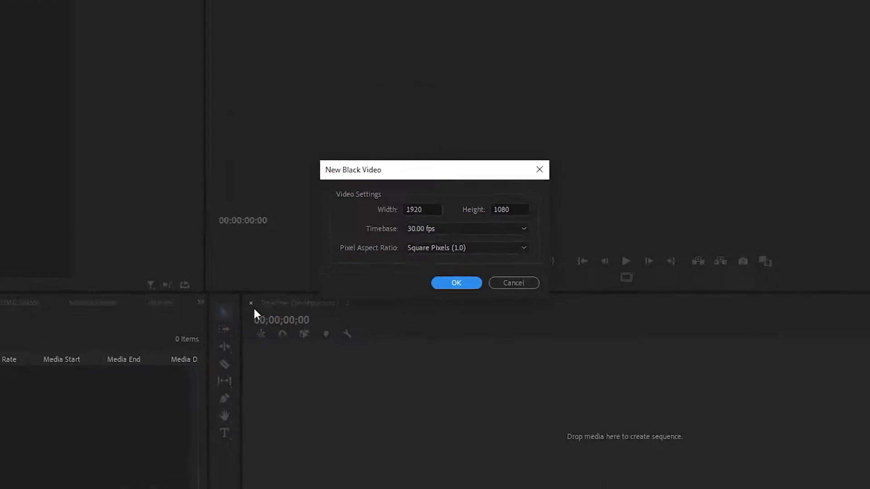
{"action": "left_click", "coordinate": [451, 272]}
{"action": "left_click", "coordinate": [89, 421]}
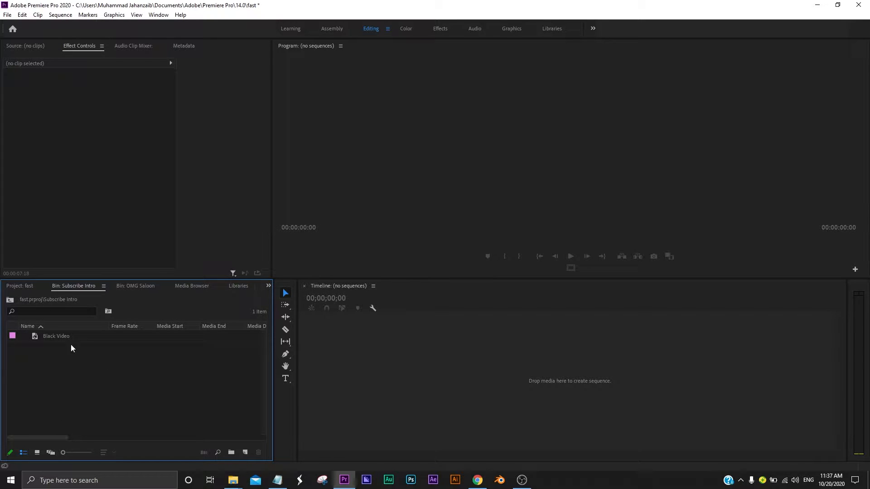
Create a sequence from the Black Video item and extend its clip to about 10 seconds
{"action": "left_click_drag", "start_coordinate": [55, 336], "coordinate": [500, 368]}
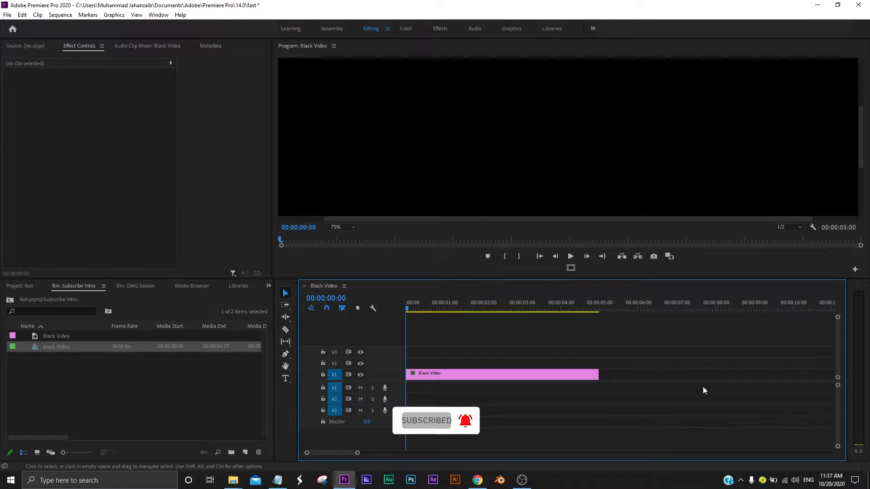
{"action": "left_click_drag", "start_coordinate": [590, 375], "coordinate": [799, 368]}
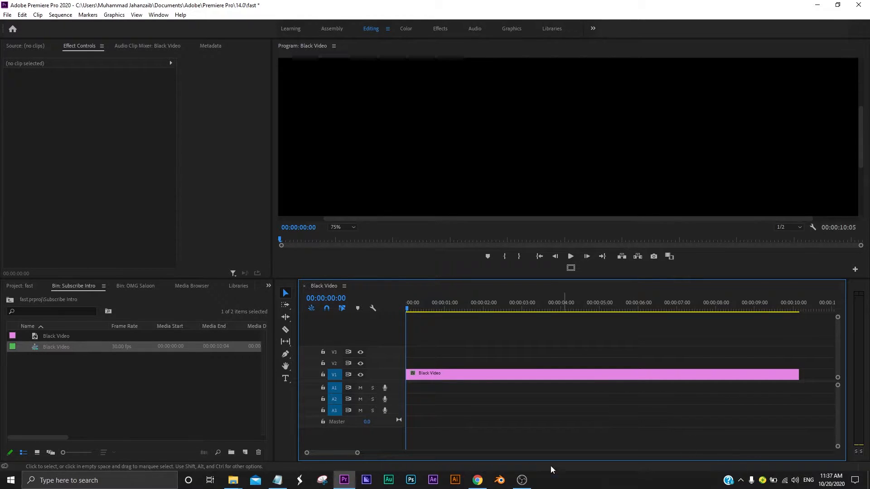
{"action": "left_click", "coordinate": [138, 388]}
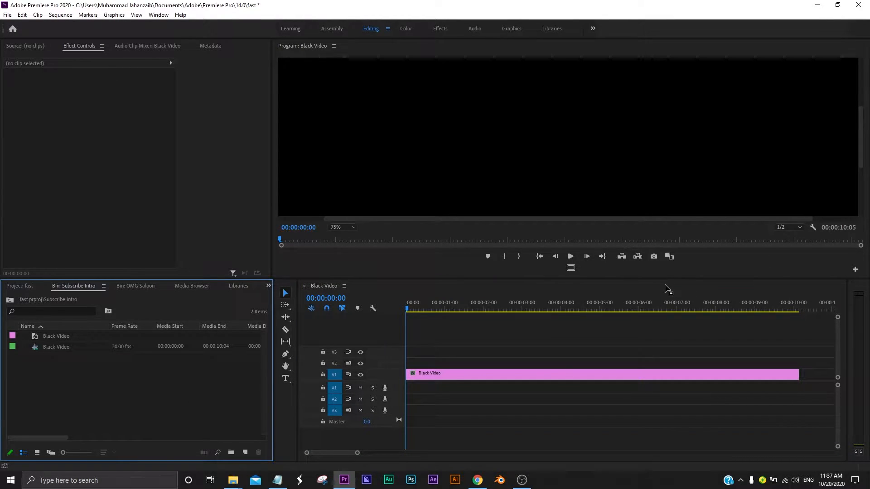
{"action": "left_click", "coordinate": [502, 374]}
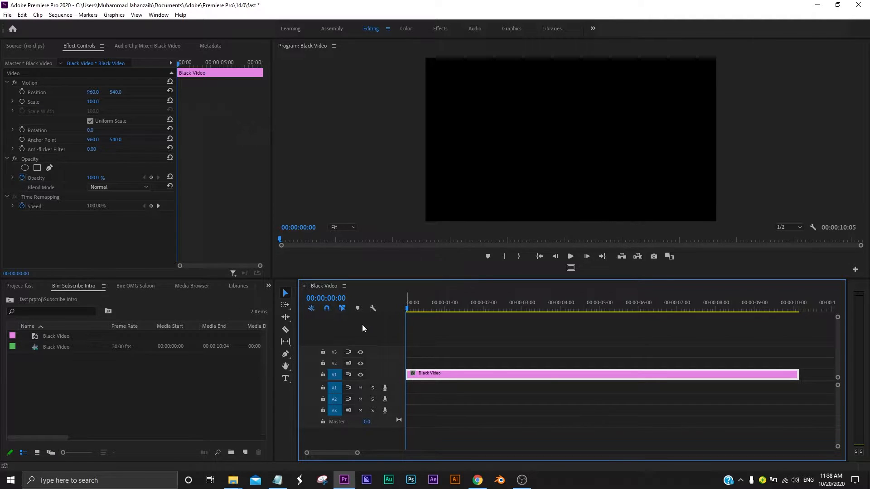
Create a 1920 x 1080, 30 fps legacy title named "Rounded rectangle shape"
{"action": "left_click", "coordinate": [8, 16]}
{"action": "mouse_move", "coordinate": [8, 25]}
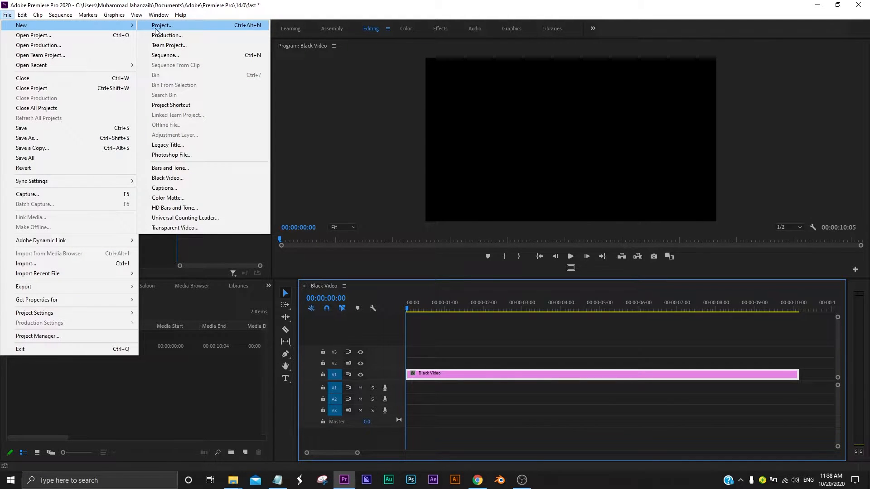
{"action": "left_click", "coordinate": [180, 146]}
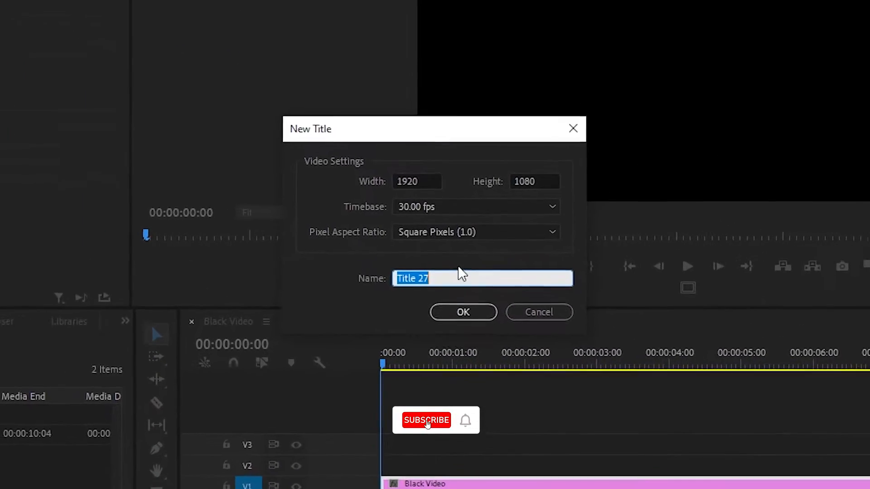
{"action": "left_click_drag", "start_coordinate": [459, 290], "coordinate": [272, 285]}
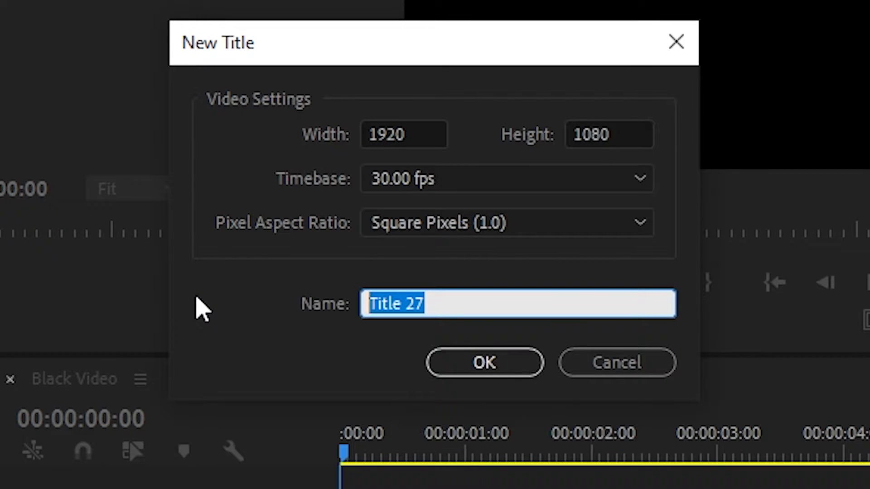
{"action": "type", "text": "Rou"}
{"action": "key", "text": "BackSpace"}
{"action": "type", "text": "unded r"}
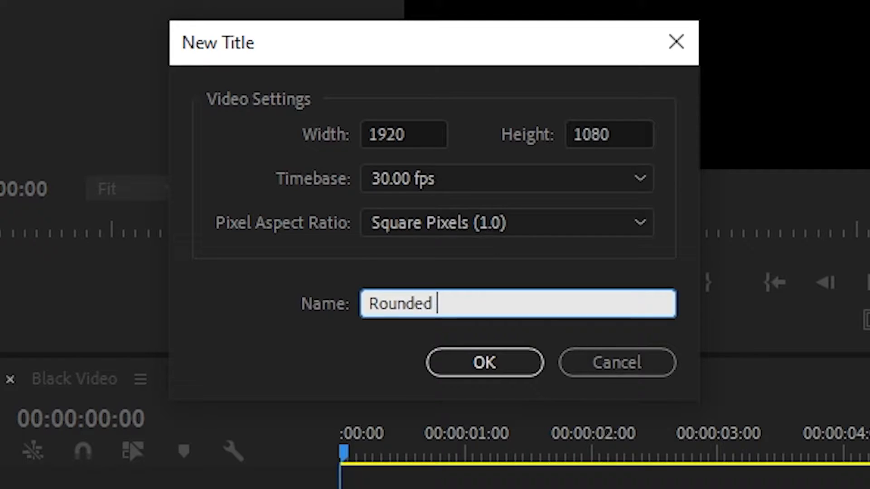
{"action": "type", "text": "ectangle shape"}
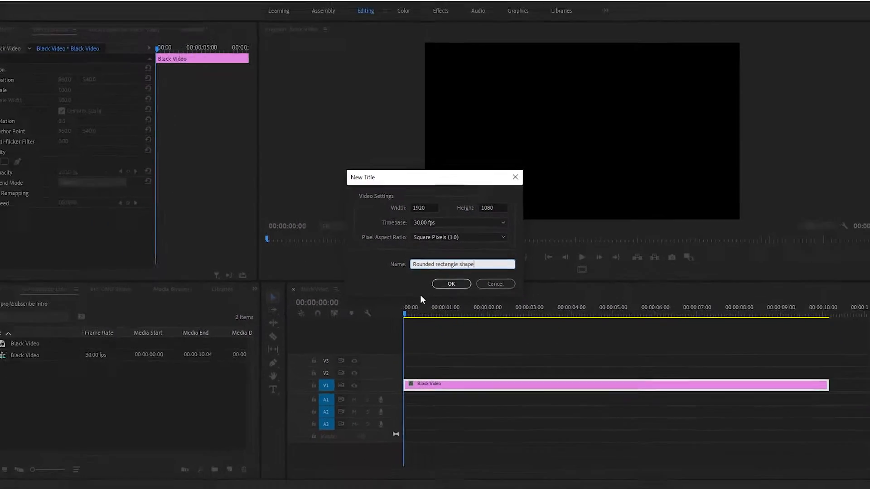
{"action": "left_click", "coordinate": [450, 281]}
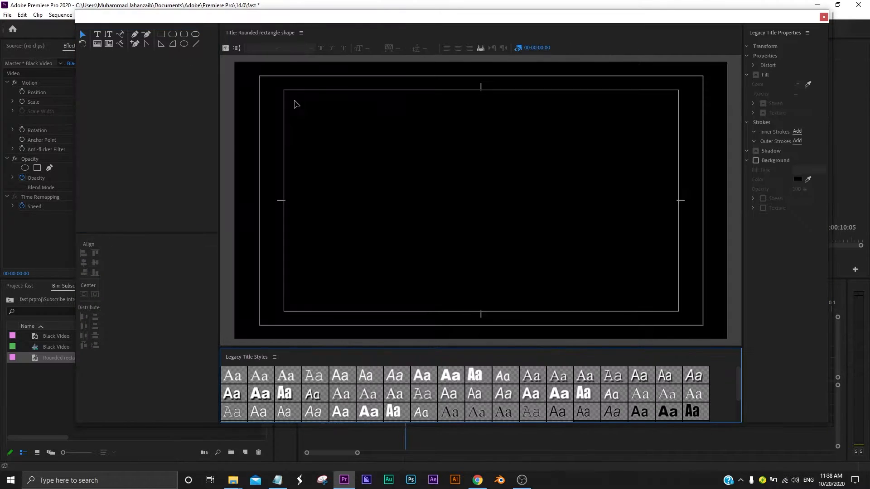
Draw a rounded rectangle about 509 wide and 172 high near the middle of the title frame
{"action": "left_click_drag", "start_coordinate": [220, 145], "coordinate": [119, 136]}
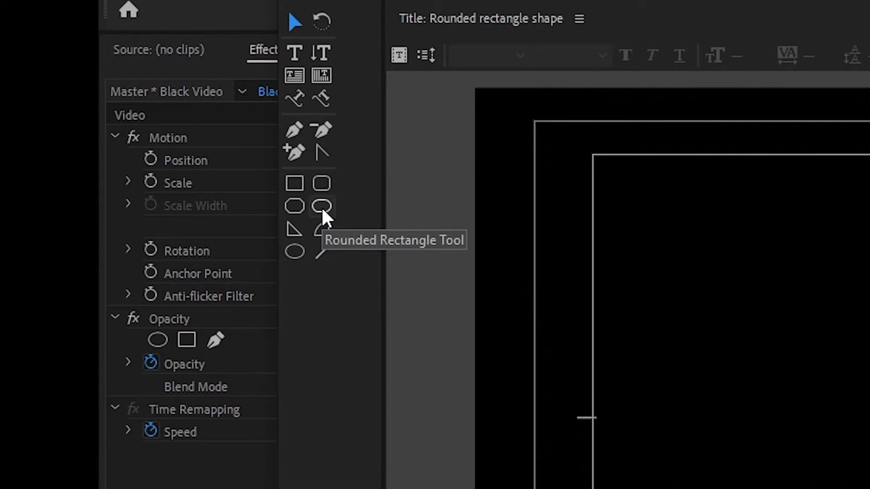
{"action": "left_click", "coordinate": [322, 206]}
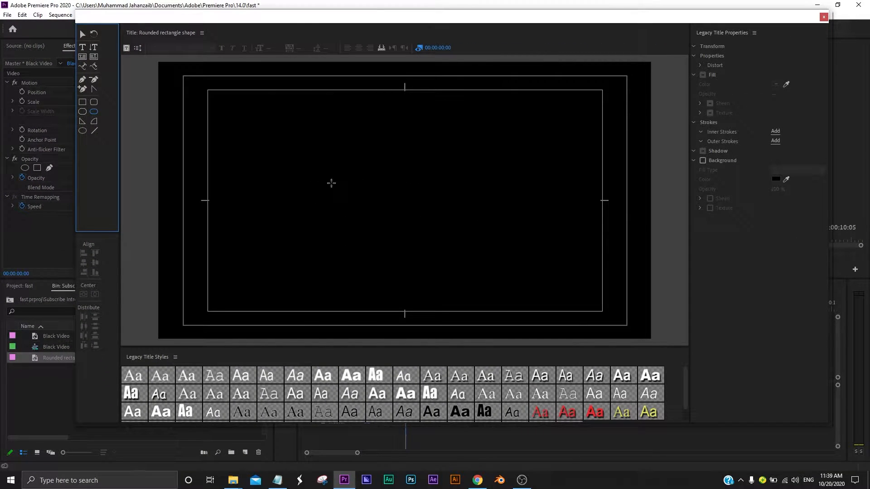
{"action": "left_click_drag", "start_coordinate": [323, 170], "coordinate": [455, 216]}
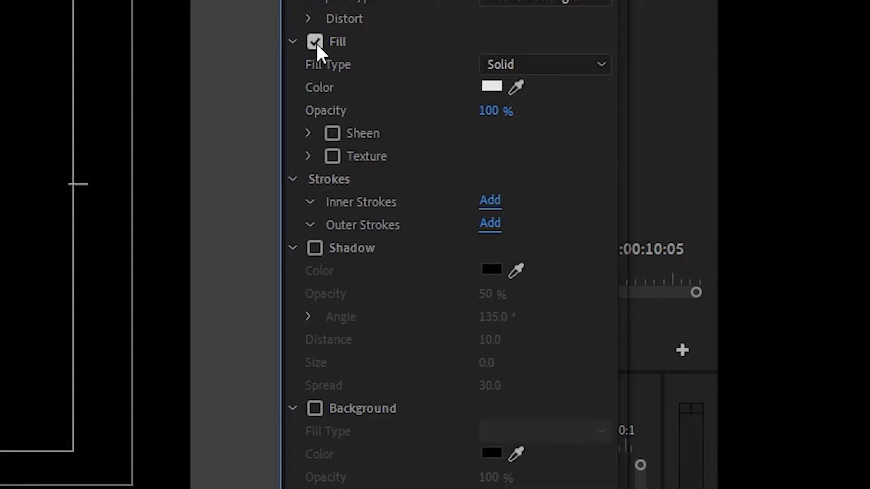
Turn off the rounded rectangle's fill and give it a white outer edge stroke of size 9
{"action": "left_click", "coordinate": [317, 42]}
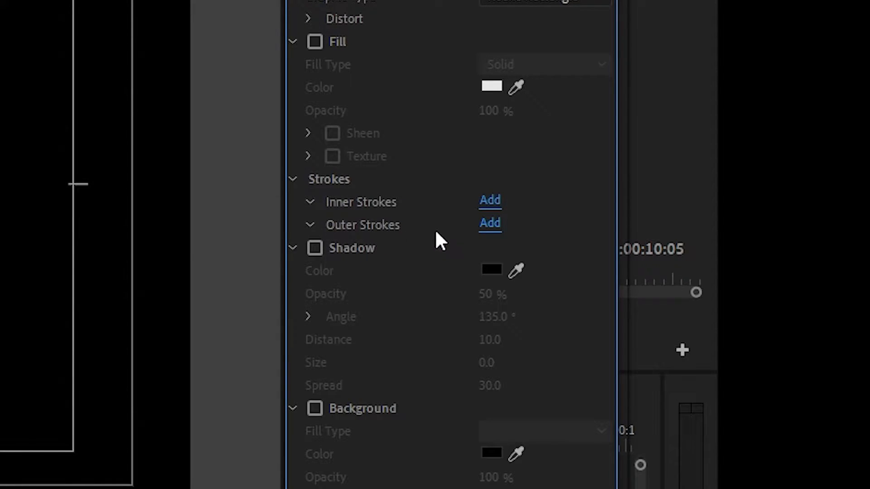
{"action": "left_click", "coordinate": [490, 224]}
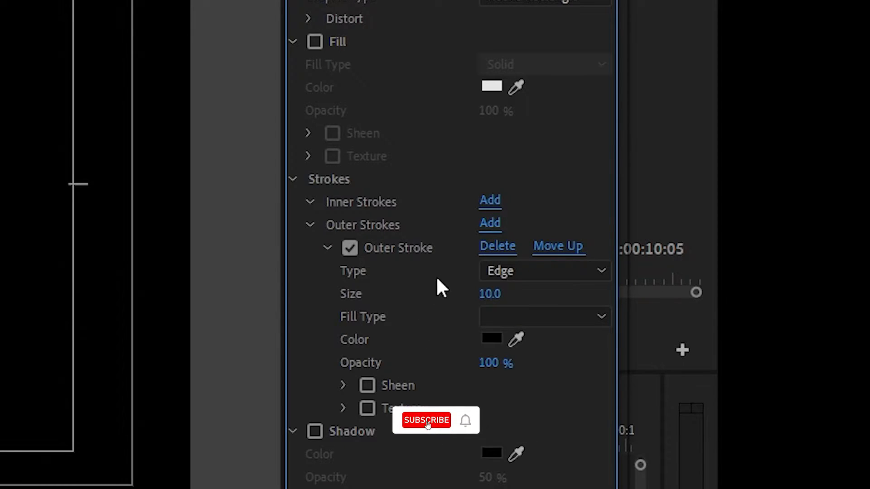
{"action": "left_click", "coordinate": [492, 340]}
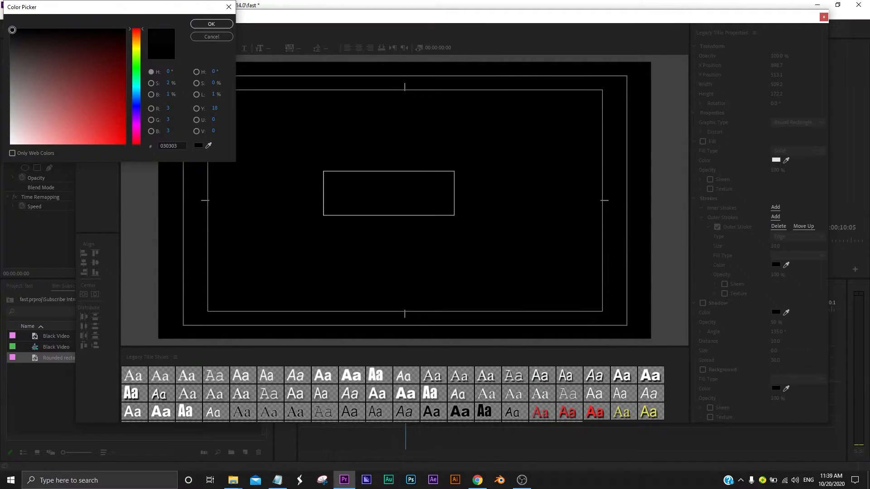
{"action": "left_click_drag", "start_coordinate": [12, 30], "coordinate": [4, 145]}
{"action": "left_click", "coordinate": [211, 23]}
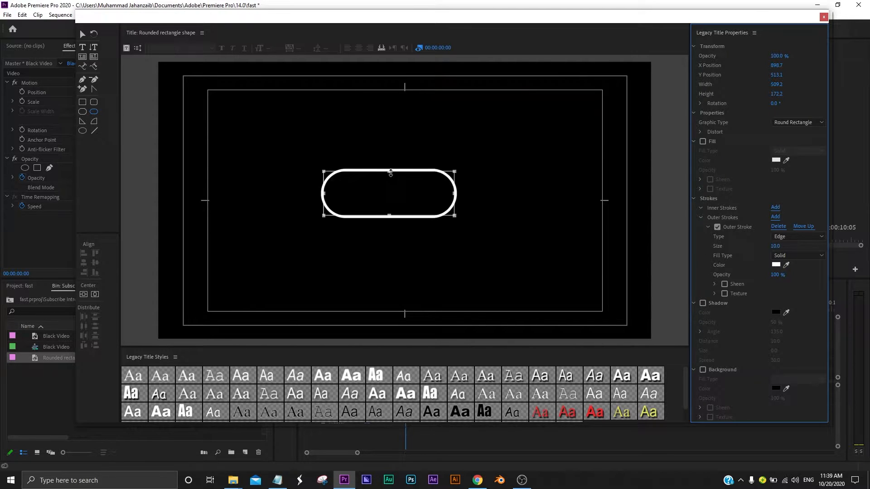
{"action": "left_click", "coordinate": [776, 247]}
{"action": "type", "text": "9"}
{"action": "key", "text": "Return"}
Center the rounded rectangle horizontally and vertically in the title frame, then close the title editor
{"action": "left_click", "coordinate": [82, 34]}
{"action": "left_click", "coordinate": [363, 202]}
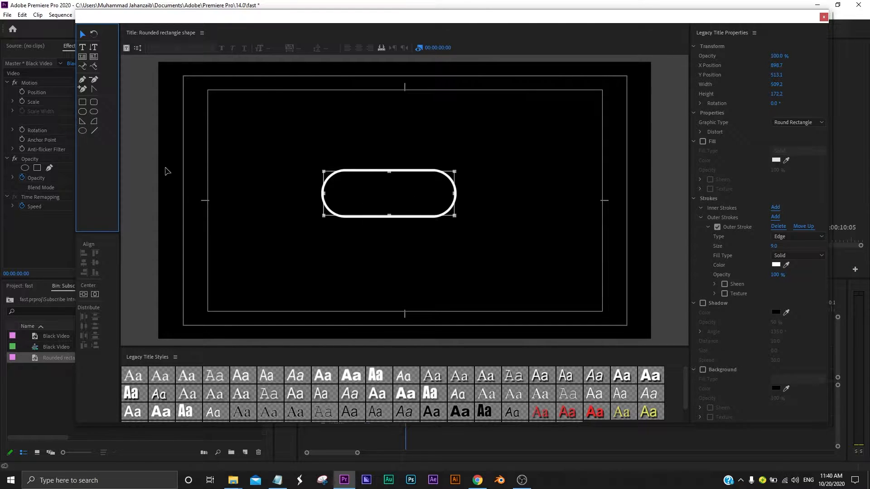
{"action": "left_click", "coordinate": [97, 294]}
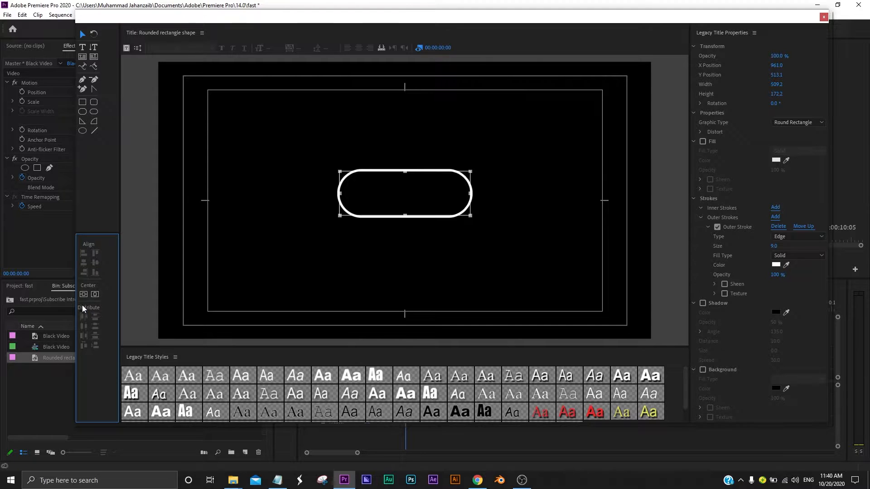
{"action": "left_click", "coordinate": [83, 295]}
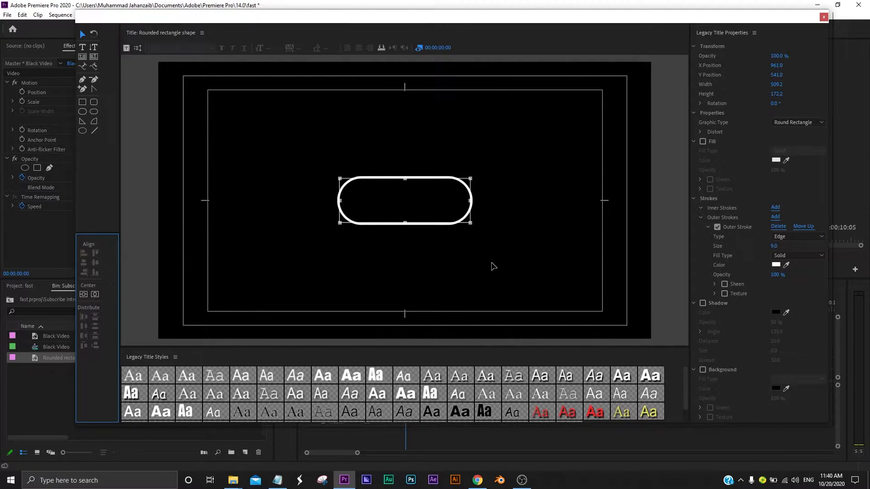
{"action": "left_click", "coordinate": [824, 17]}
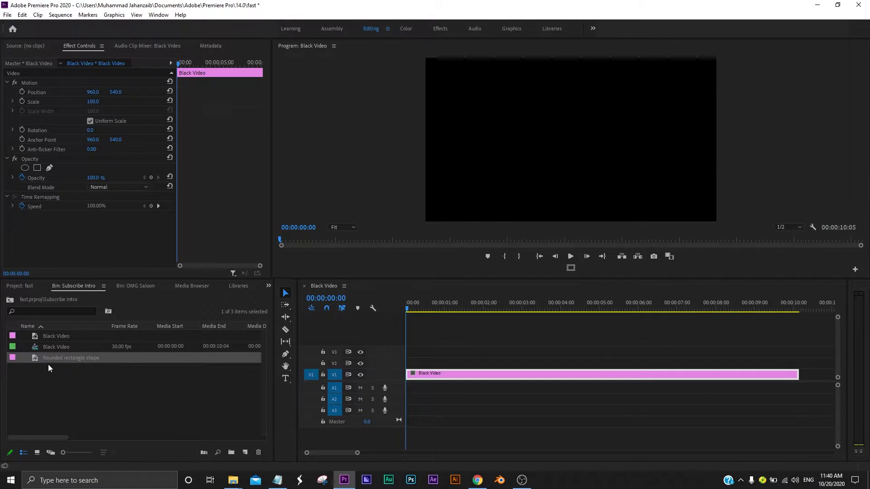
Place the Rounded rectangle shape title on track V2 at the sequence start and extend it to the Black Video clip's end
{"action": "left_click_drag", "start_coordinate": [52, 358], "coordinate": [409, 361]}
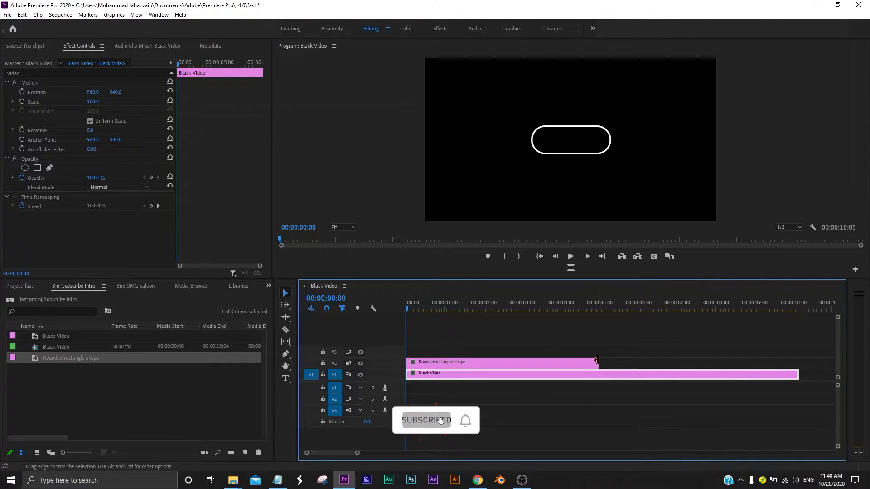
{"action": "left_click_drag", "start_coordinate": [596, 360], "coordinate": [799, 360]}
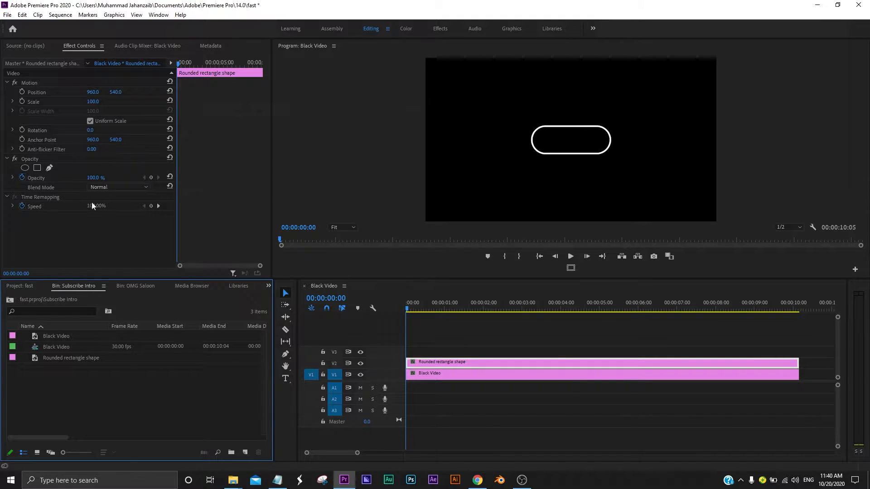
Create a new legacy title named "Hit that like button" with the 1920 by 1080, 30 fps video settings
{"action": "left_click", "coordinate": [6, 15]}
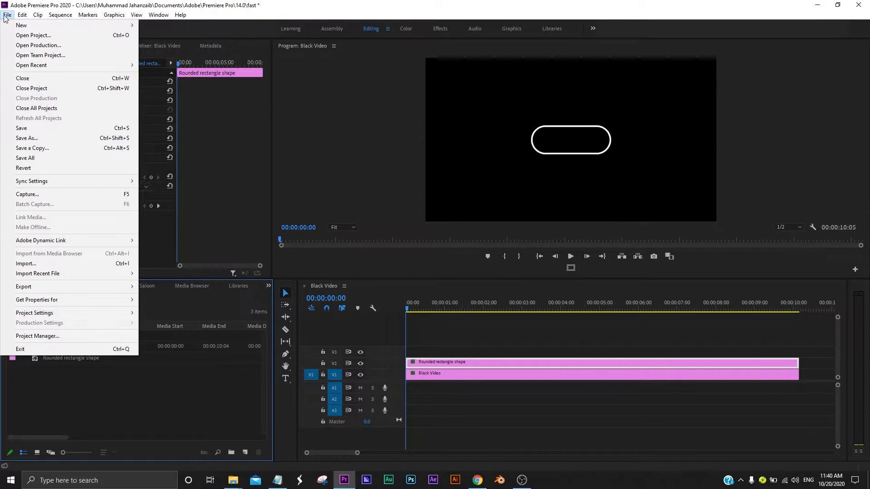
{"action": "mouse_move", "coordinate": [14, 26]}
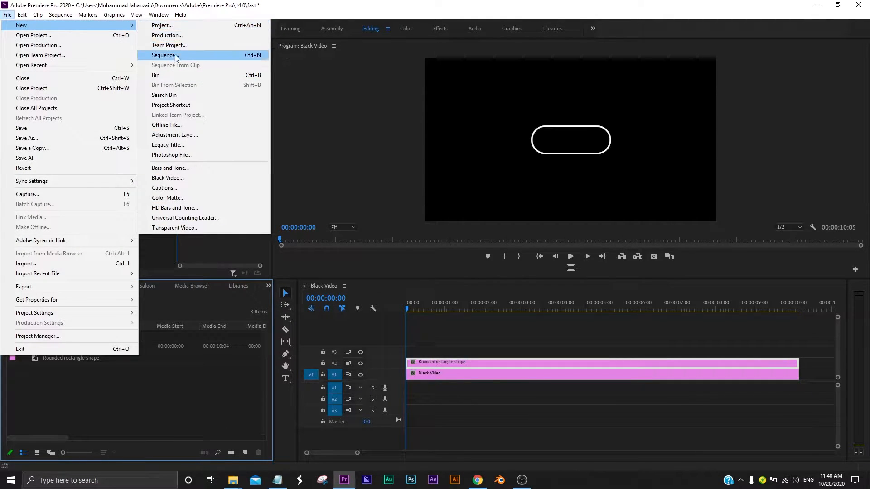
{"action": "left_click", "coordinate": [187, 144]}
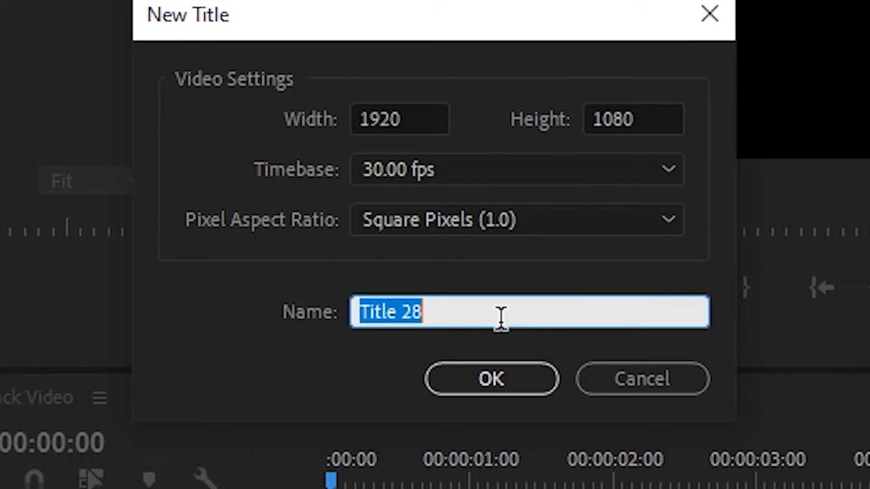
{"action": "type", "text": "Hi"}
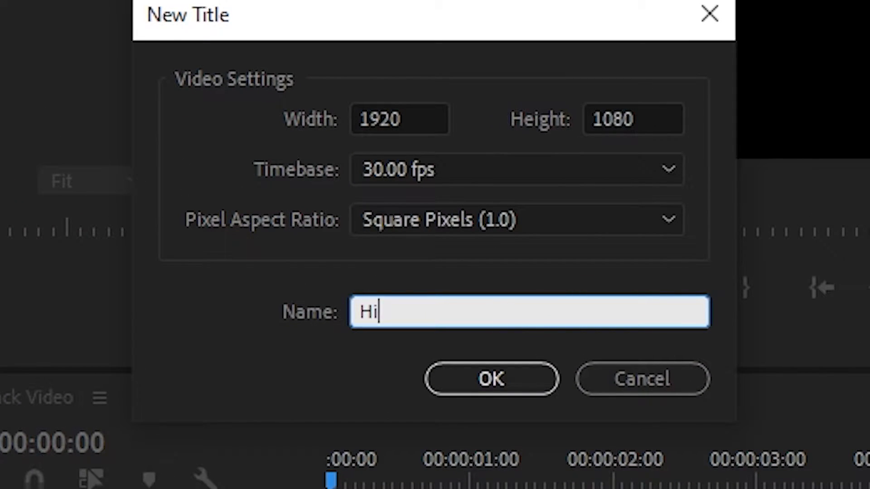
{"action": "type", "text": "t that "}
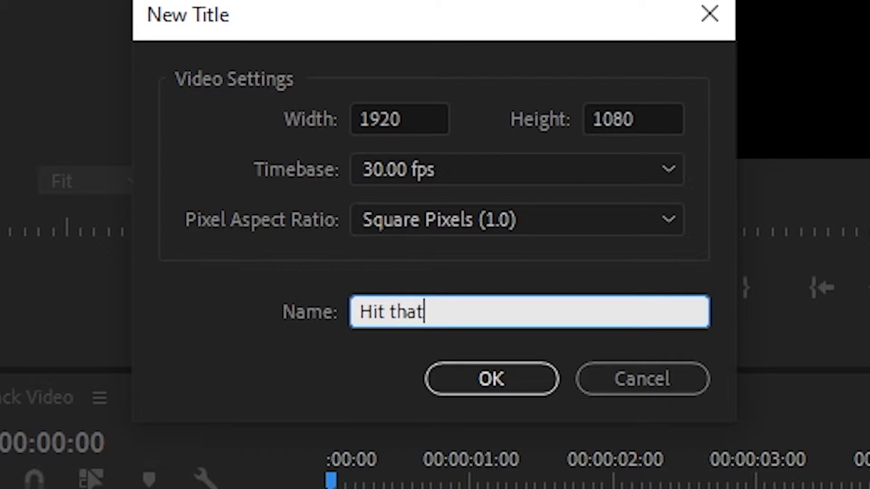
{"action": "type", "text": "like "}
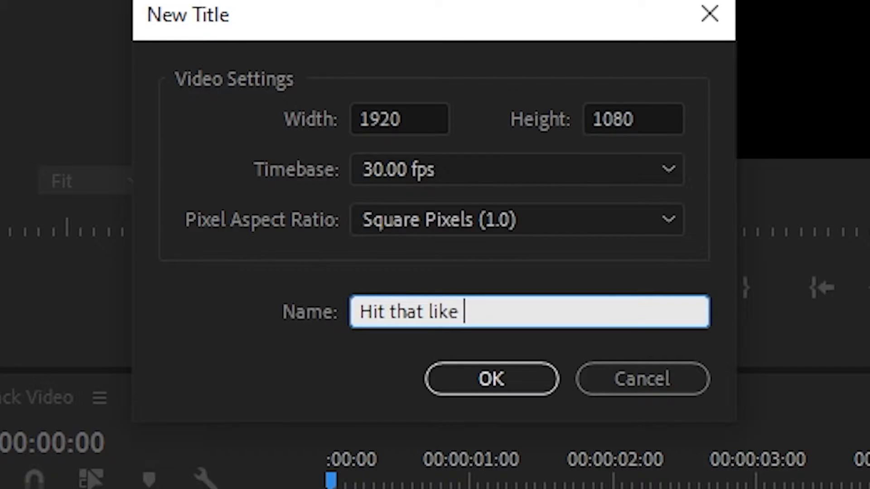
{"action": "type", "text": "button"}
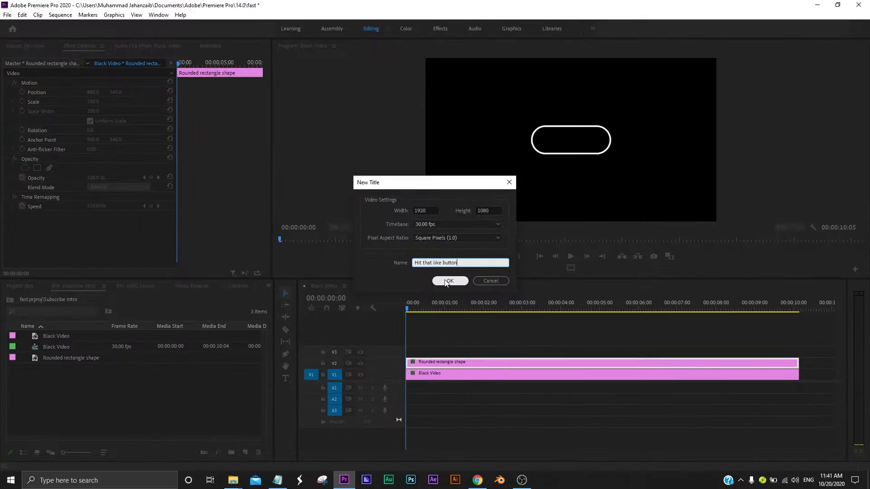
{"action": "left_click", "coordinate": [488, 370]}
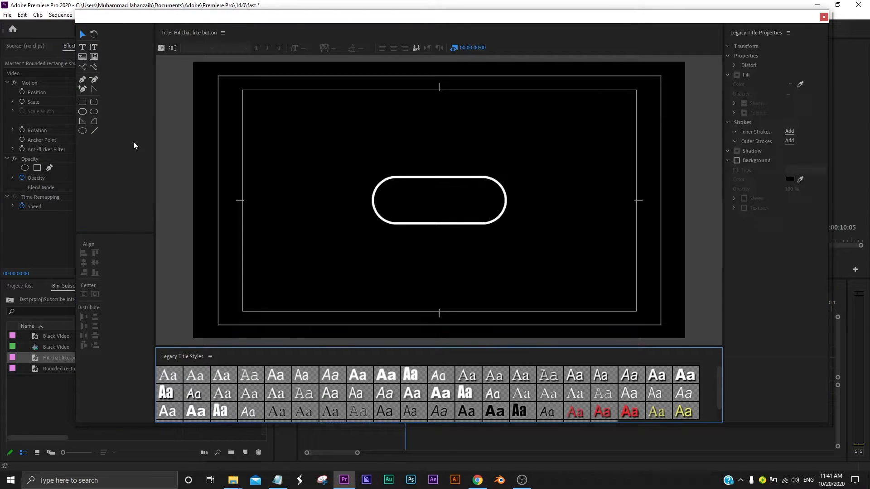
Widen the title canvas panel and add the text "Hit that like" with "button" on a second line above the rounded rectangle
{"action": "left_click_drag", "start_coordinate": [155, 155], "coordinate": [120, 156]}
{"action": "left_click", "coordinate": [83, 48]}
{"action": "left_click", "coordinate": [339, 122]}
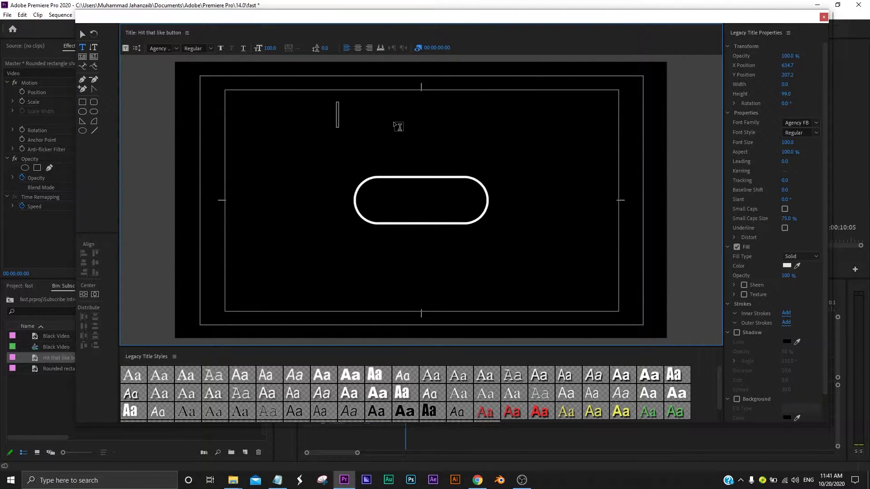
{"action": "type", "text": "Hit"}
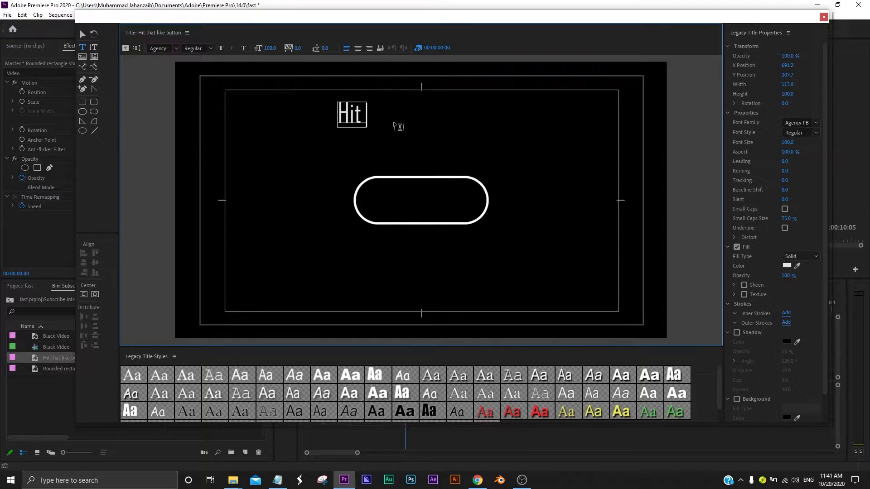
{"action": "type", "text": " that"}
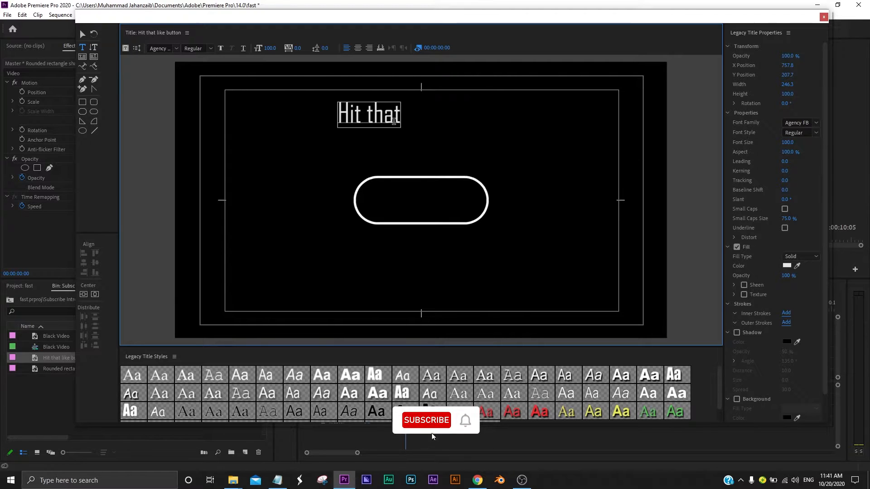
{"action": "key", "text": "Return"}
{"action": "key", "text": "BackSpace"}
{"action": "type", "text": "like"}
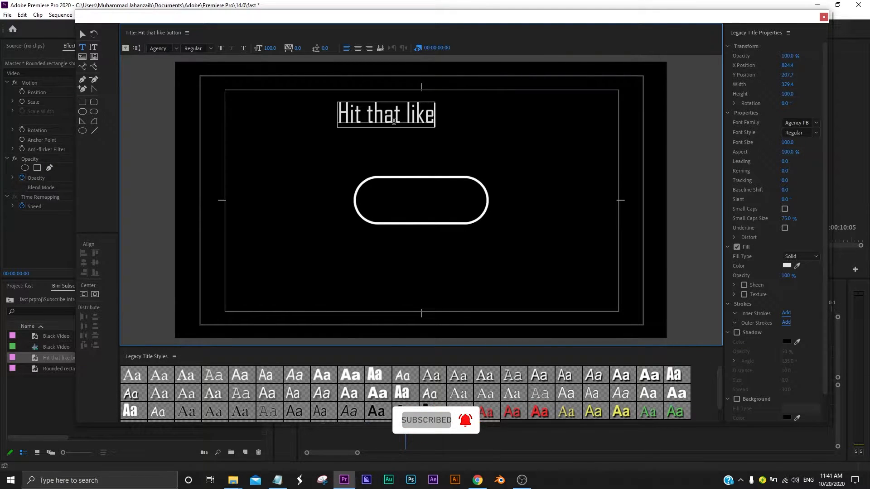
{"action": "key", "text": "Return"}
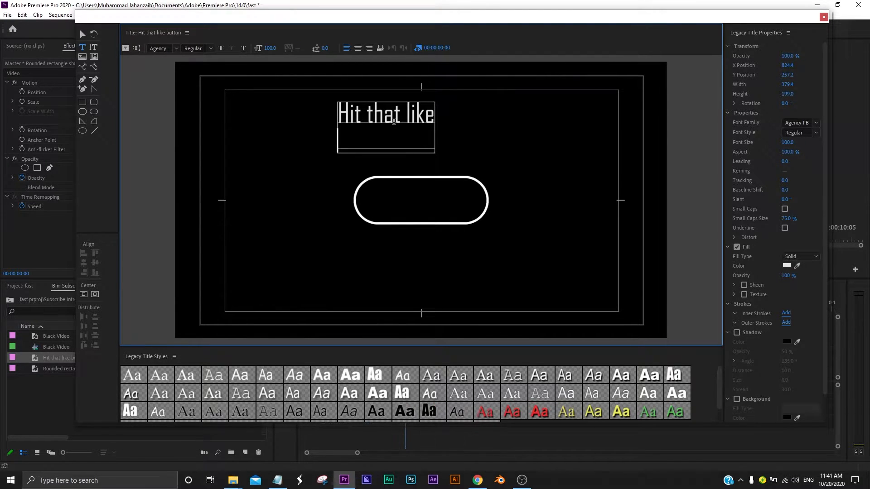
{"action": "type", "text": "button"}
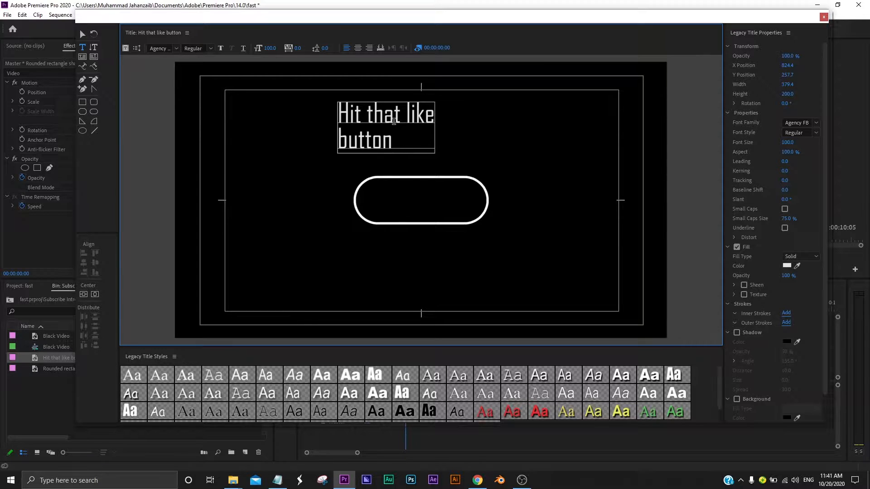
Set the whole two-line text to font size 50 and the Bold font style
{"action": "left_click_drag", "start_coordinate": [394, 140], "coordinate": [312, 114]}
{"action": "left_click", "coordinate": [788, 143]}
{"action": "type", "text": "50"}
{"action": "key", "text": "Return"}
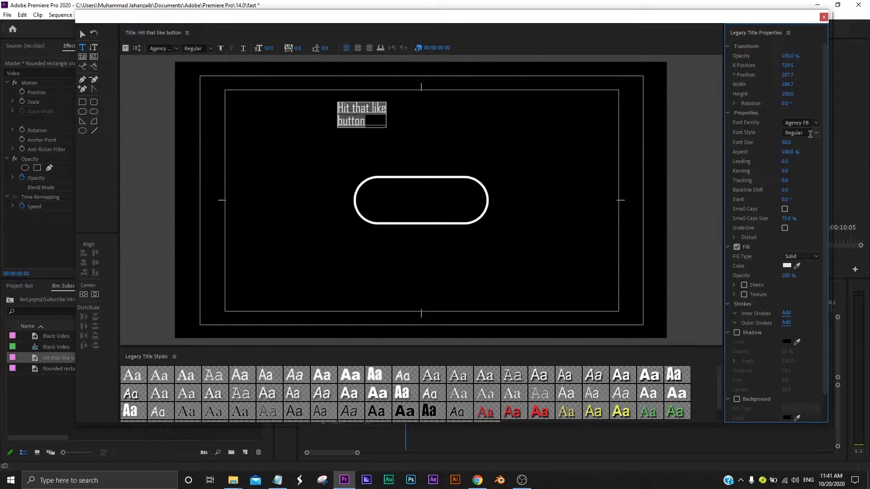
{"action": "left_click", "coordinate": [817, 133]}
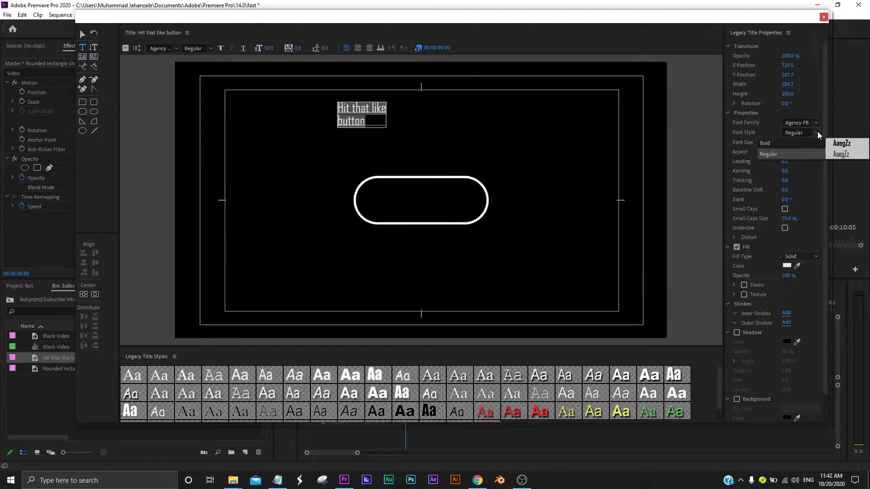
{"action": "left_click", "coordinate": [793, 144]}
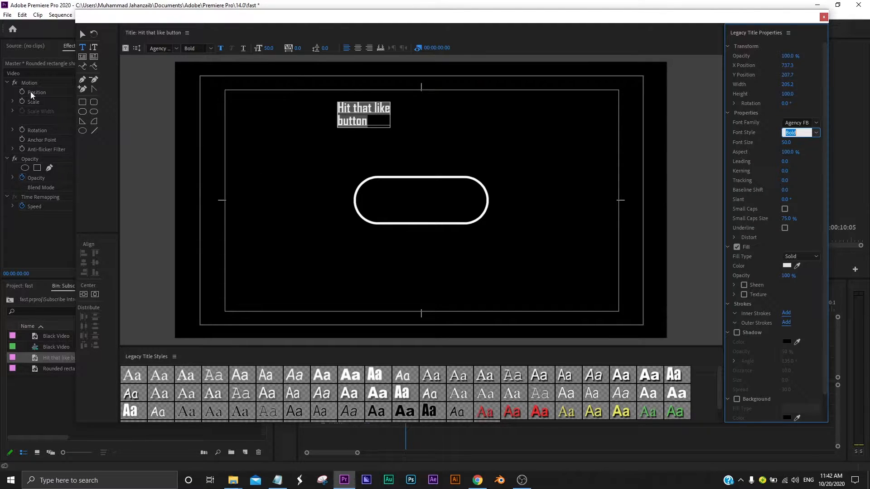
Center the bold text horizontally and vertically in the title frame and finish text editing
{"action": "left_click", "coordinate": [83, 294]}
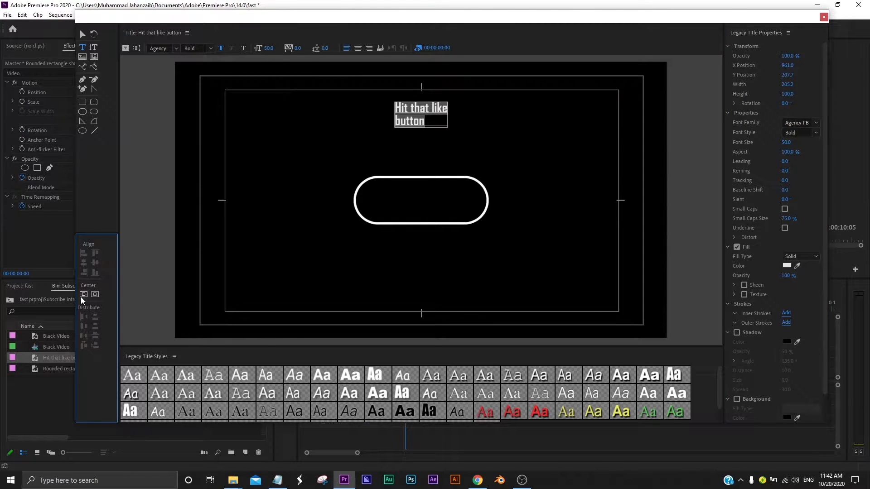
{"action": "left_click", "coordinate": [83, 297]}
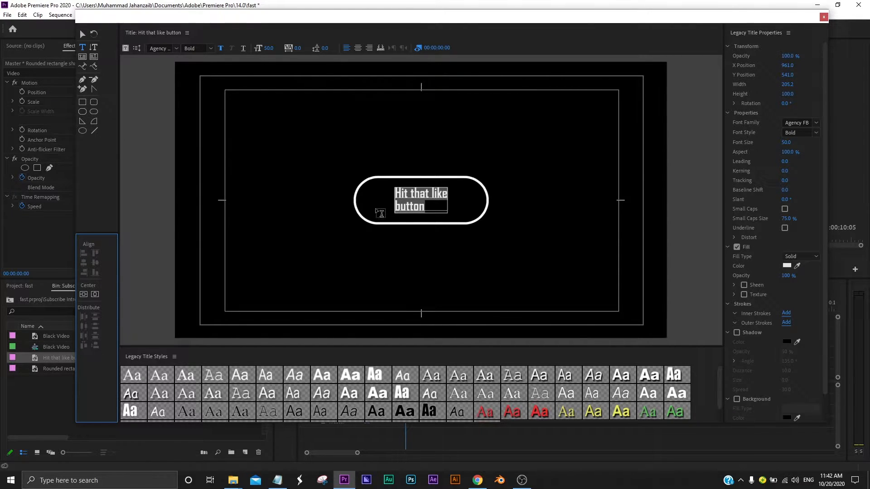
{"action": "key", "text": "Escape"}
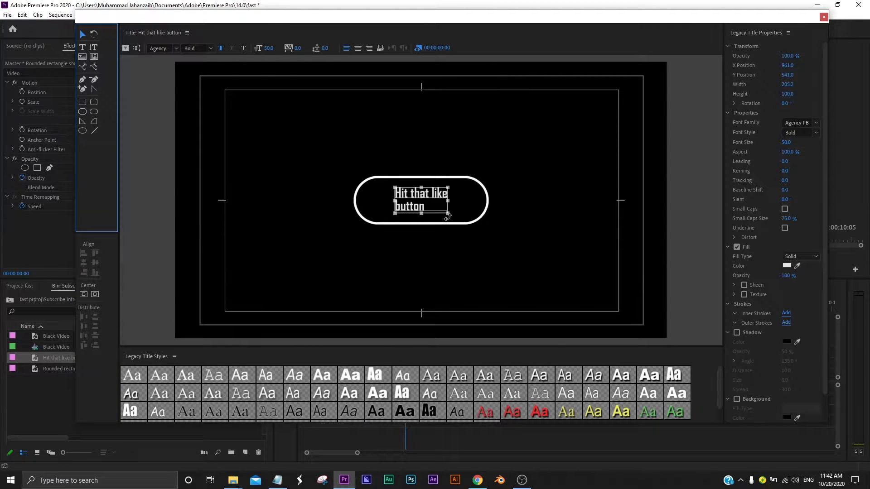
Scale the text up to about 295 wide and 140 high inside the rounded rectangle, then set its font size to 70
{"action": "left_click_drag", "start_coordinate": [448, 213], "coordinate": [484, 220]}
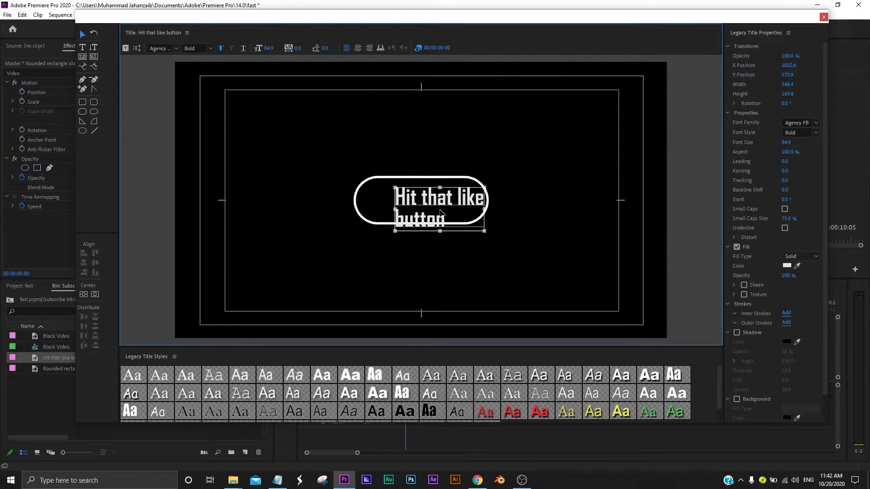
{"action": "left_click_drag", "start_coordinate": [445, 206], "coordinate": [436, 194]}
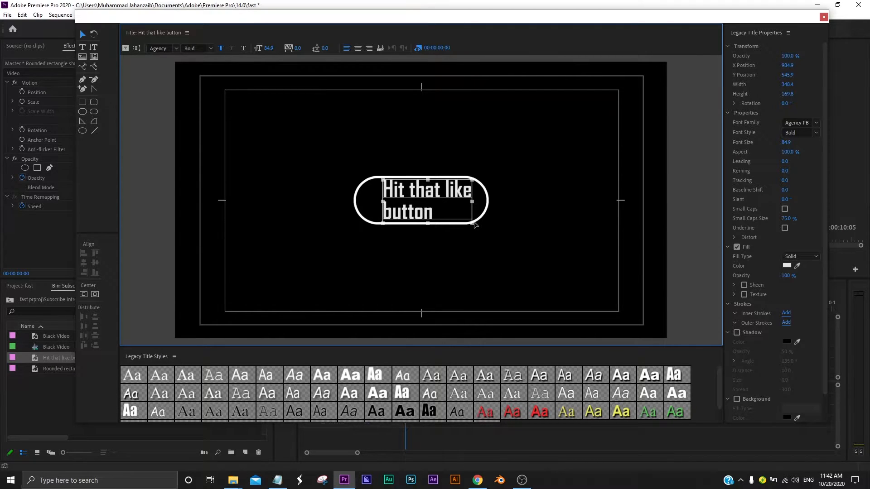
{"action": "left_click_drag", "start_coordinate": [473, 223], "coordinate": [441, 204]}
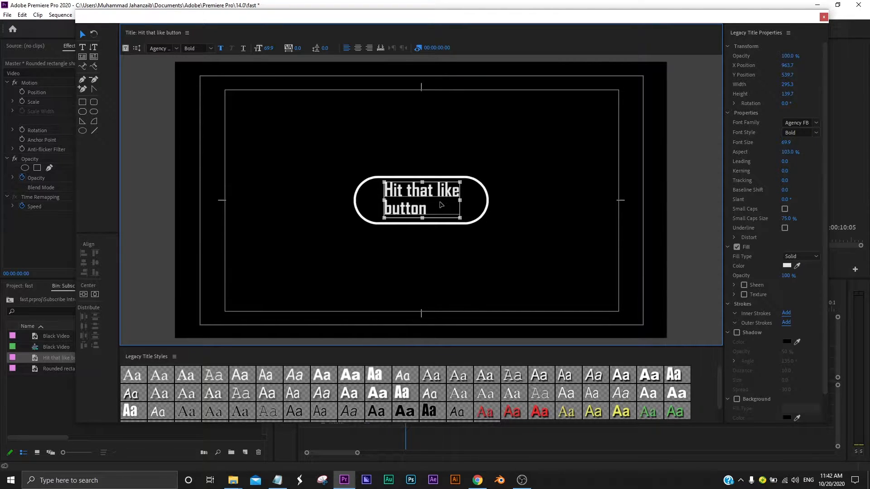
{"action": "left_click", "coordinate": [786, 143]}
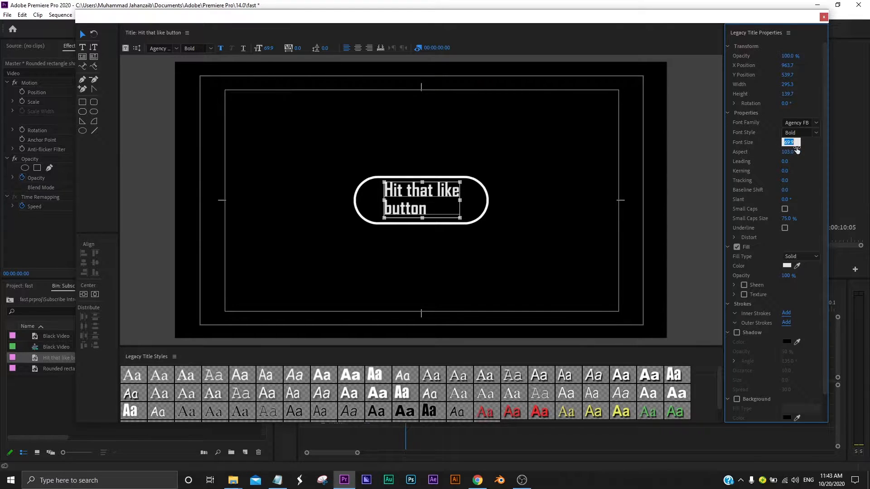
{"action": "type", "text": "70"}
{"action": "key", "text": "Return"}
Set the kerning of both text lines, "Hit that like" and "button", to 6
{"action": "double_click", "coordinate": [458, 193]}
{"action": "left_click_drag", "start_coordinate": [460, 193], "coordinate": [386, 194]}
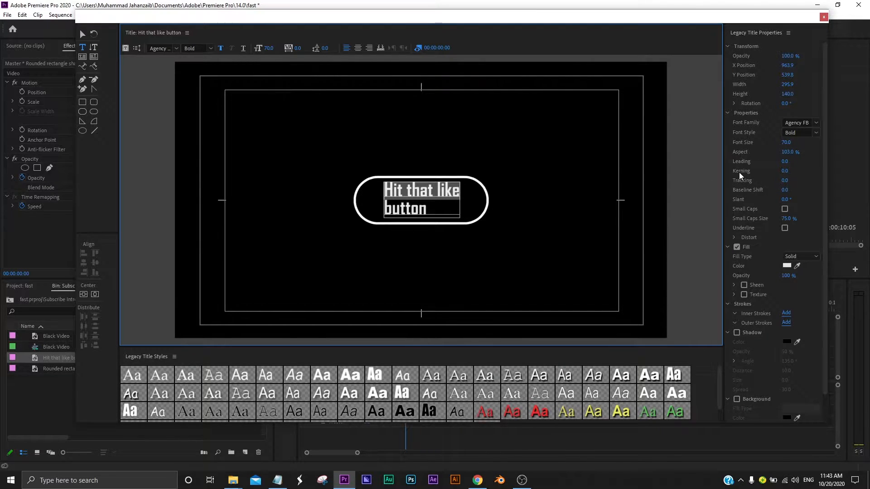
{"action": "left_click_drag", "start_coordinate": [782, 172], "coordinate": [787, 172]}
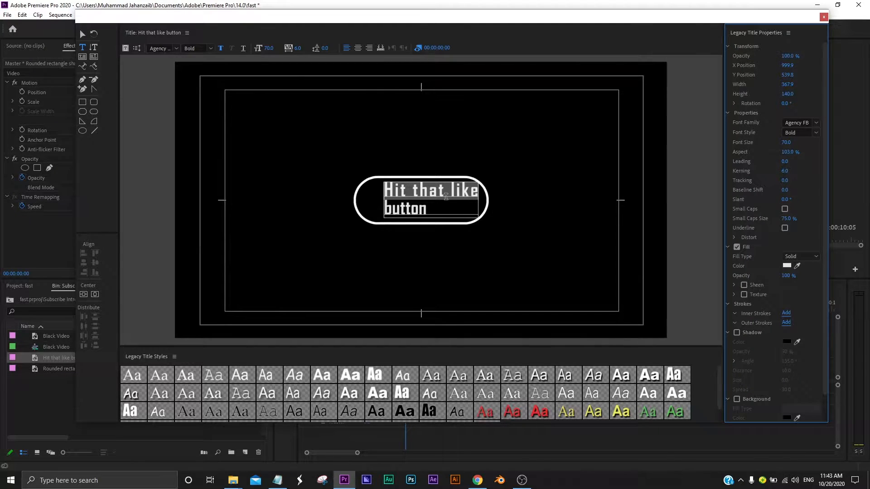
{"action": "left_click", "coordinate": [431, 209]}
{"action": "double_click", "coordinate": [419, 209]}
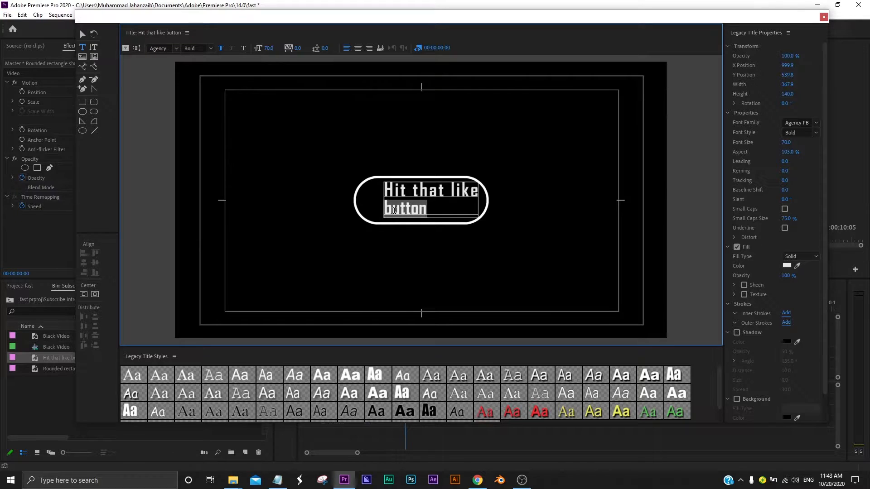
{"action": "left_click", "coordinate": [786, 171]}
{"action": "type", "text": "6"}
{"action": "key", "text": "Return"}
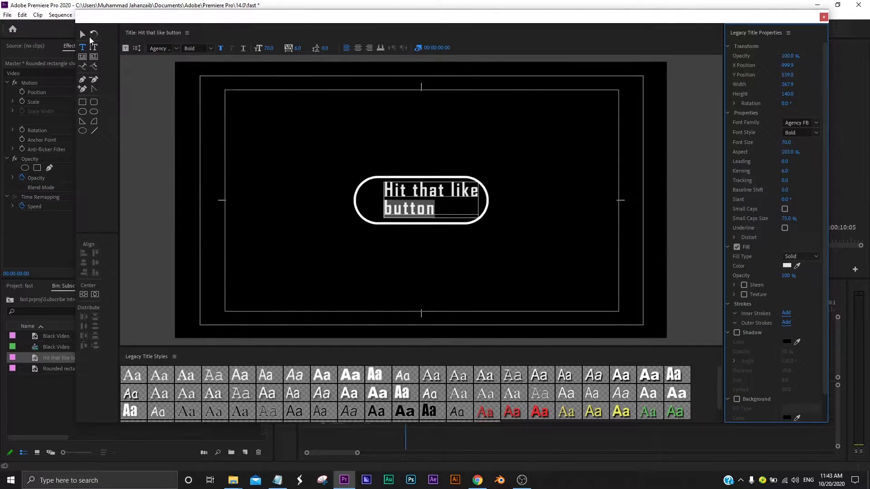
Select the text object and recenter it horizontally and vertically within the title frame
{"action": "left_click", "coordinate": [82, 34]}
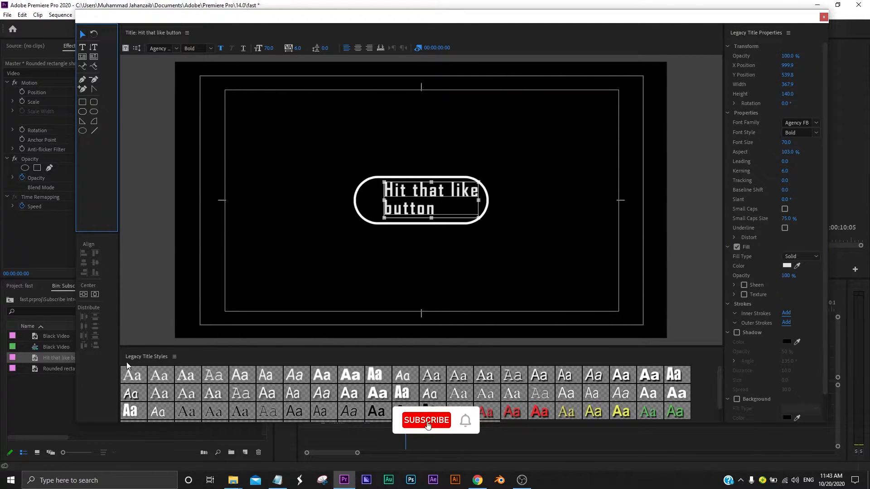
{"action": "left_click", "coordinate": [83, 295]}
{"action": "left_click", "coordinate": [83, 295]}
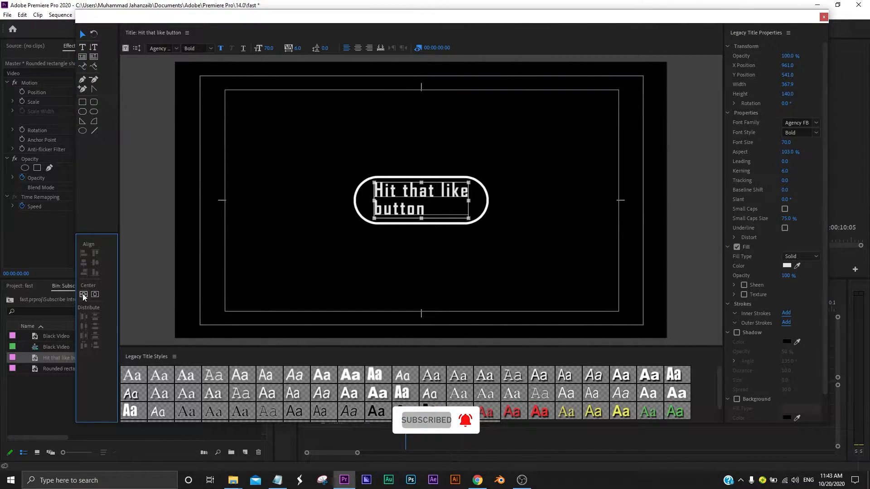
Color the word "like" in the title text blue with hex value 2A6AC1
{"action": "left_click", "coordinate": [84, 50]}
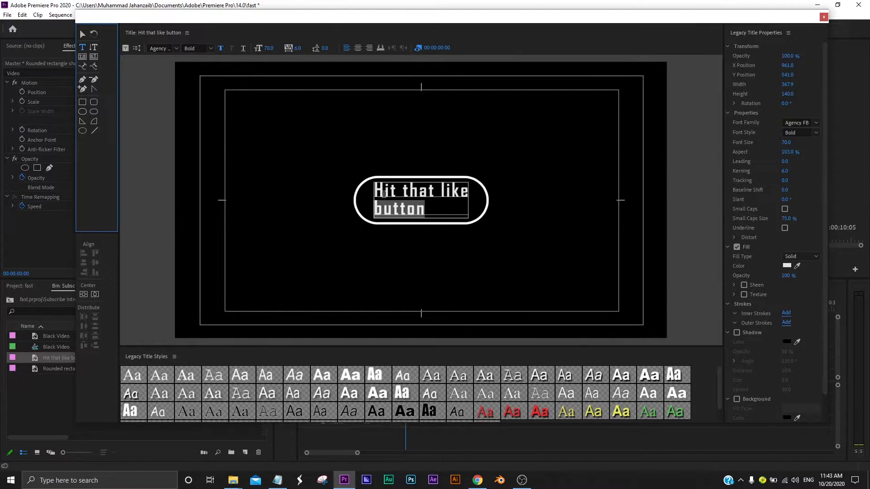
{"action": "left_click_drag", "start_coordinate": [468, 192], "coordinate": [443, 193]}
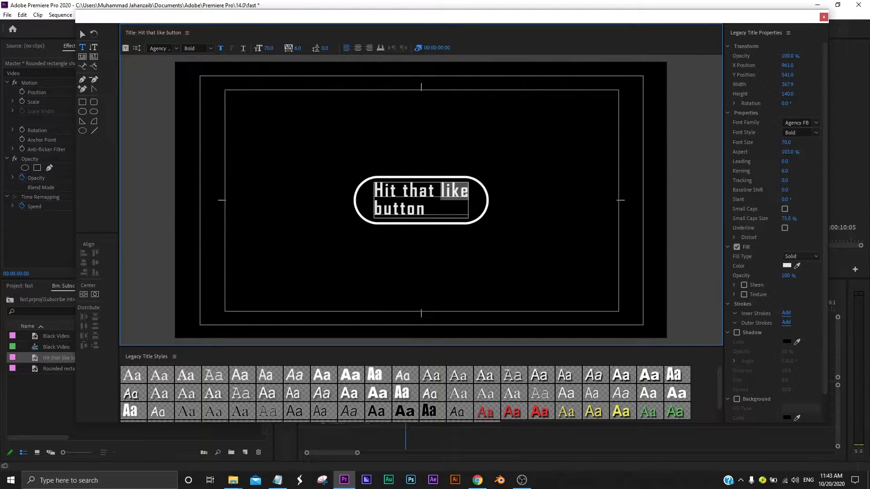
{"action": "left_click", "coordinate": [787, 265]}
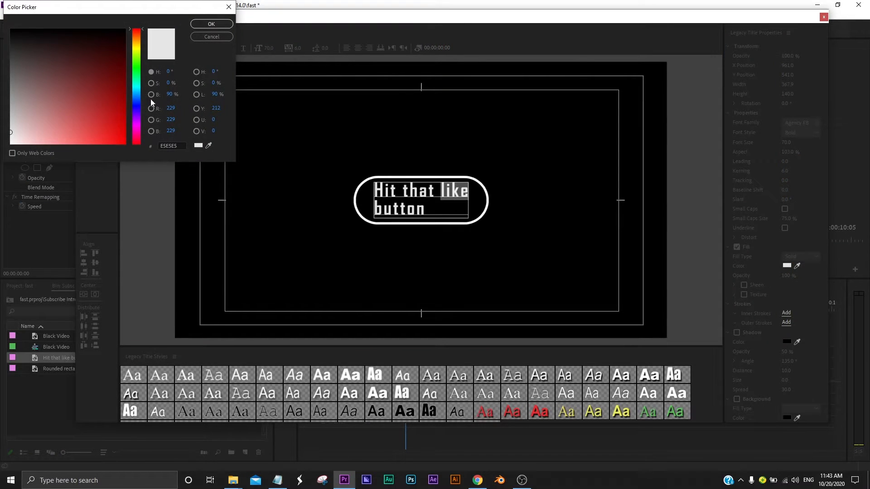
{"action": "left_click", "coordinate": [137, 95]}
{"action": "left_click", "coordinate": [134, 97]}
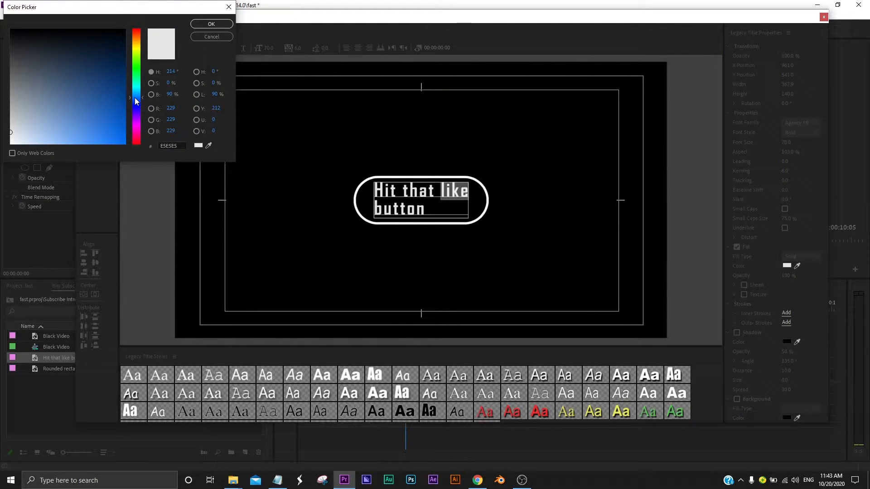
{"action": "mouse_move", "coordinate": [86, 104]}
{"action": "left_mouse_down"}
{"action": "mouse_move", "coordinate": [107, 122]}
{"action": "mouse_move", "coordinate": [100, 116]}
{"action": "left_mouse_up"}
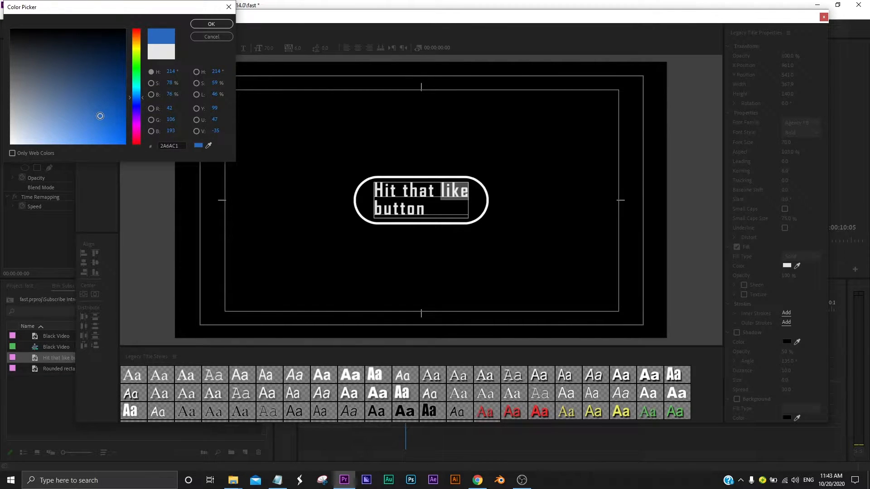
{"action": "left_click", "coordinate": [212, 25]}
Finish text editing, recenter the text object vertically and horizontally in the title frame, and close the title editor
{"action": "left_click", "coordinate": [82, 34]}
{"action": "left_click", "coordinate": [92, 295]}
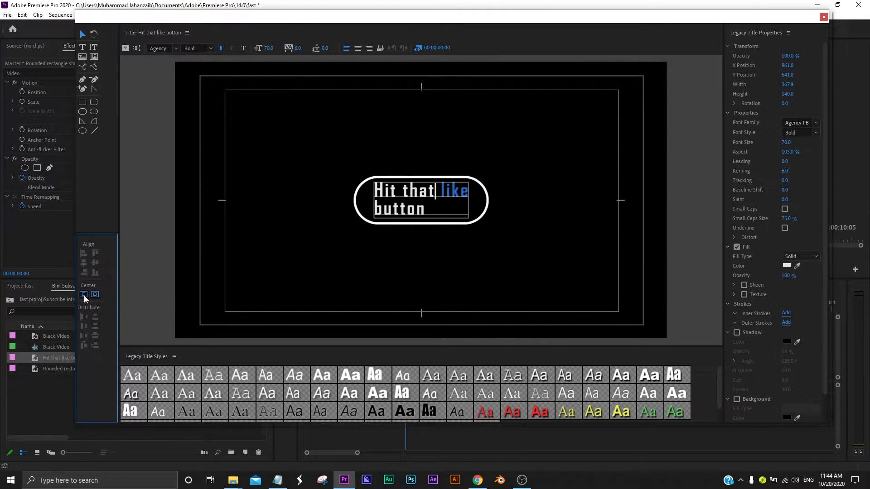
{"action": "left_click", "coordinate": [84, 295]}
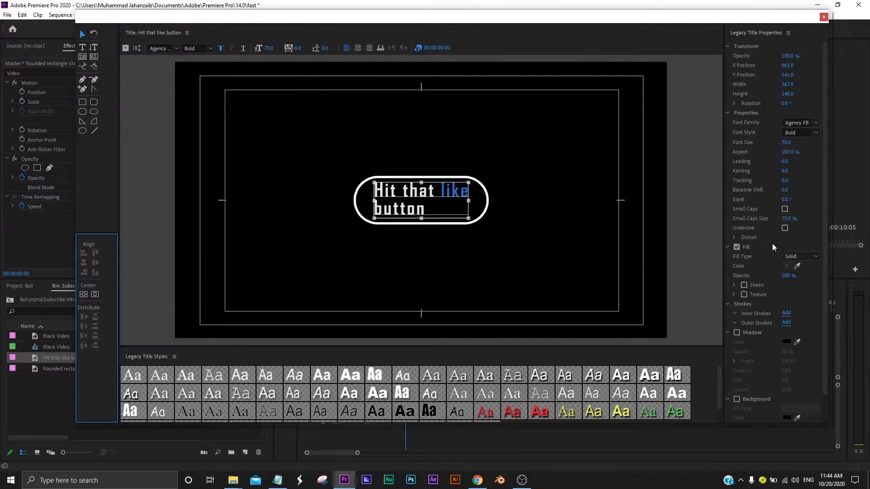
{"action": "left_click", "coordinate": [824, 17]}
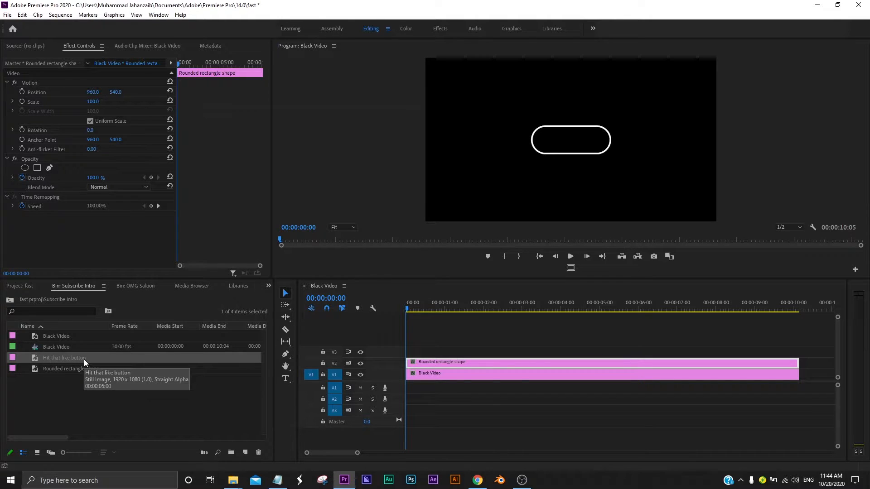
Place the "Hit that like button" title at the start of track V3 and extend it to the end of the clips below
{"action": "left_click_drag", "start_coordinate": [48, 358], "coordinate": [411, 357]}
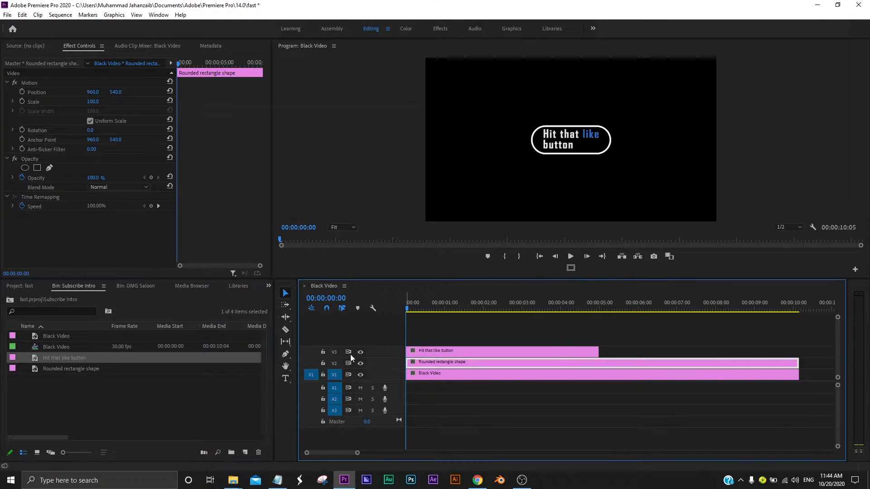
{"action": "left_click_drag", "start_coordinate": [602, 350], "coordinate": [798, 350]}
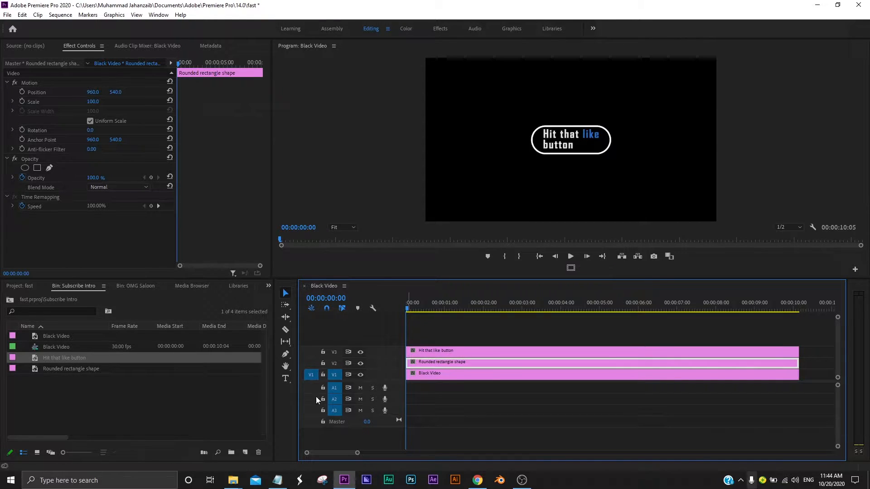
Create a new legacy title named "Subscribe and turn on notifications" with the default 1920 x 1080, 30 fps video settings
{"action": "left_click", "coordinate": [136, 429]}
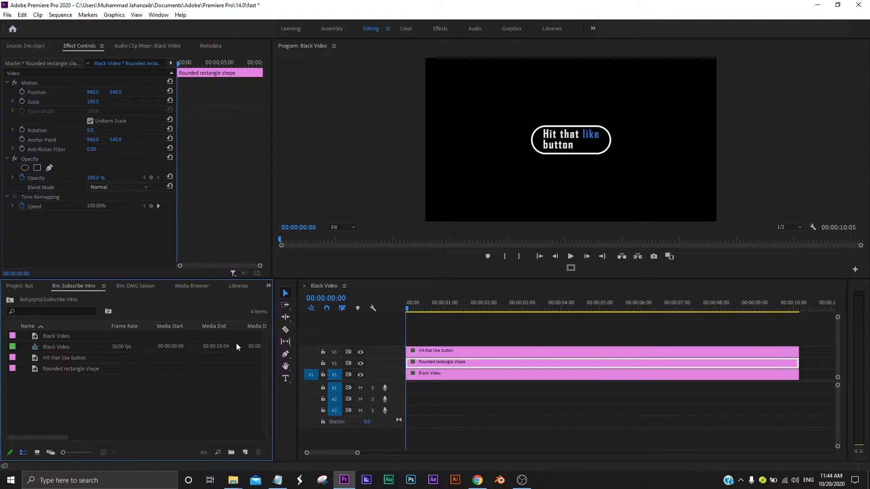
{"action": "left_click", "coordinate": [7, 17]}
{"action": "mouse_move", "coordinate": [15, 26]}
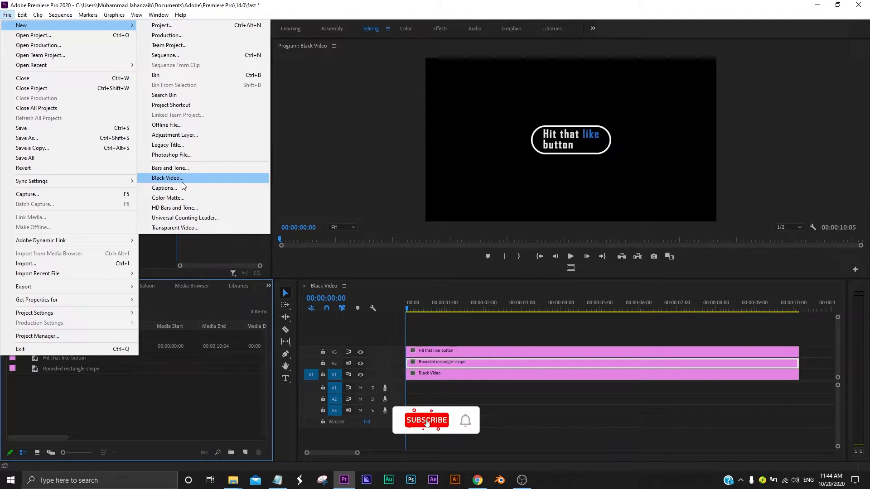
{"action": "left_click", "coordinate": [191, 145]}
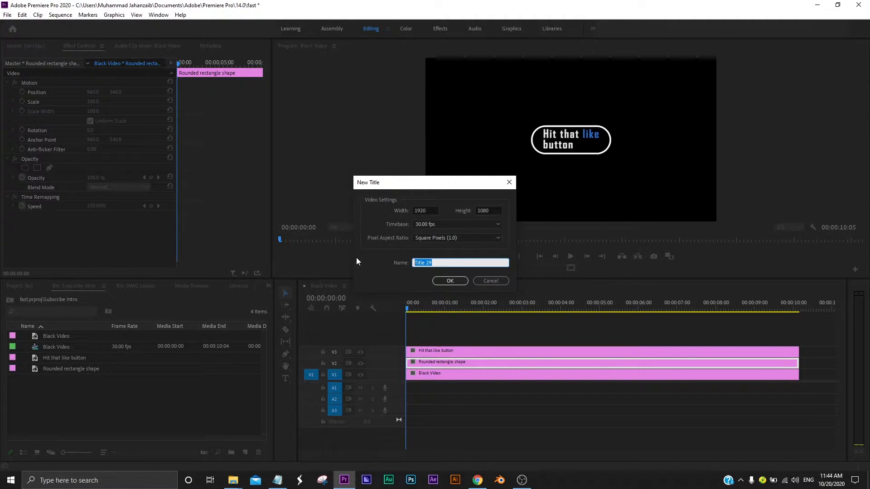
{"action": "type", "text": "Sub"}
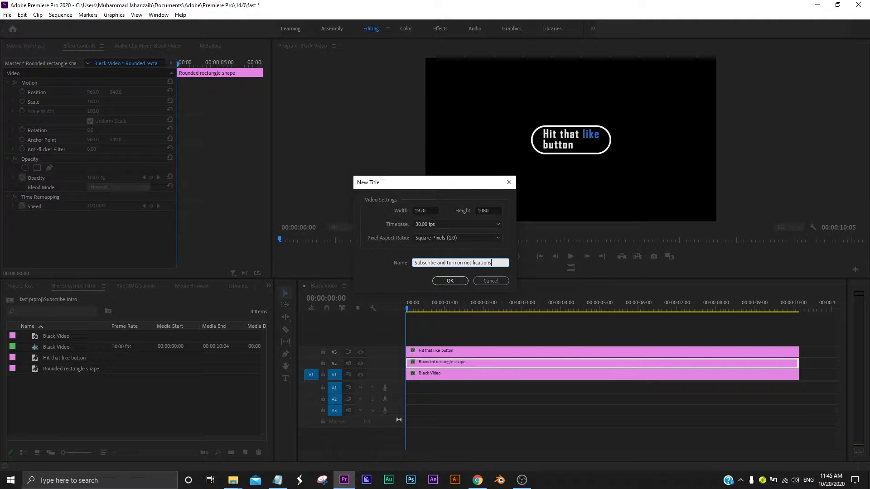
{"action": "left_click", "coordinate": [450, 280]}
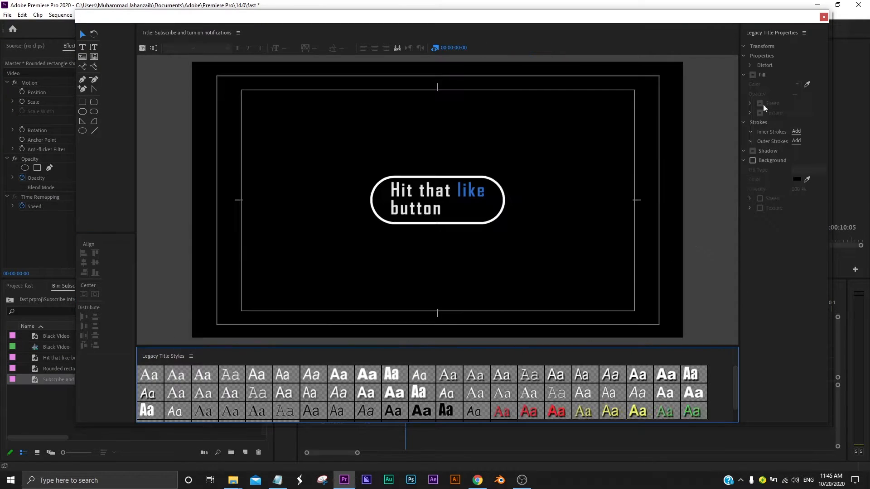
Add a text object above the rounded rectangle with the two lines "Subscribe and" and "turn on notifications"
{"action": "left_click", "coordinate": [82, 47]}
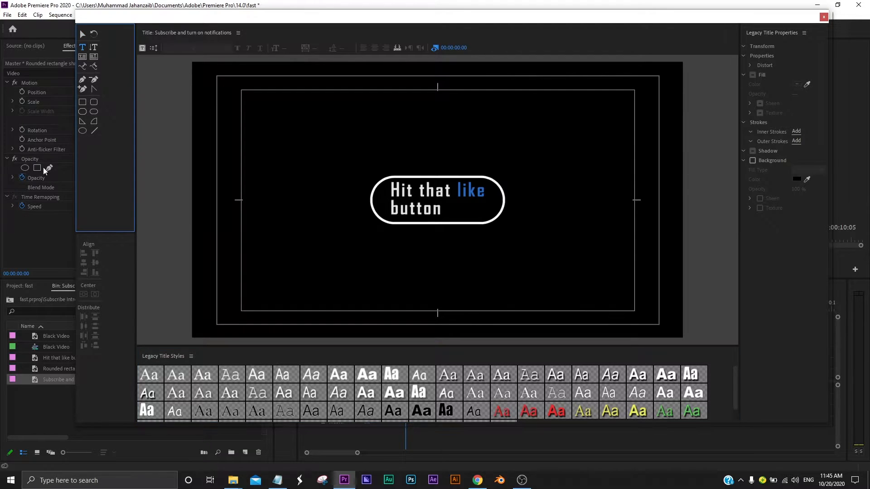
{"action": "left_click", "coordinate": [386, 127]}
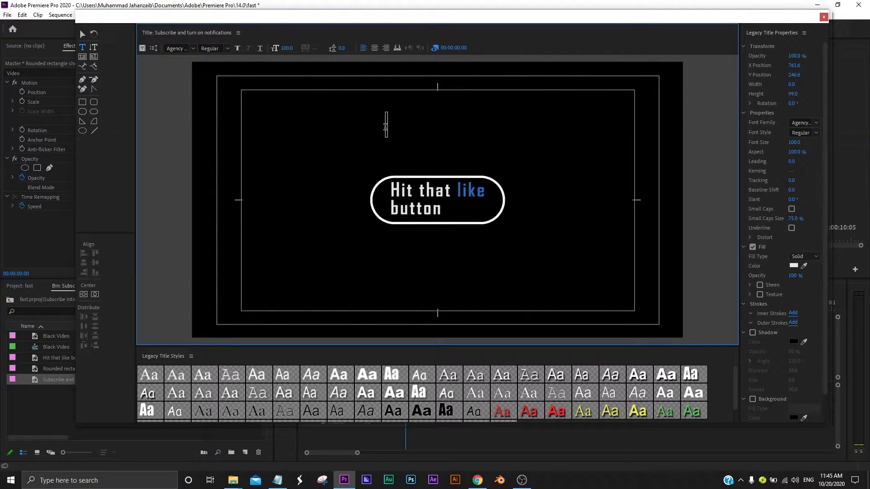
{"action": "type", "text": "Subscribe"}
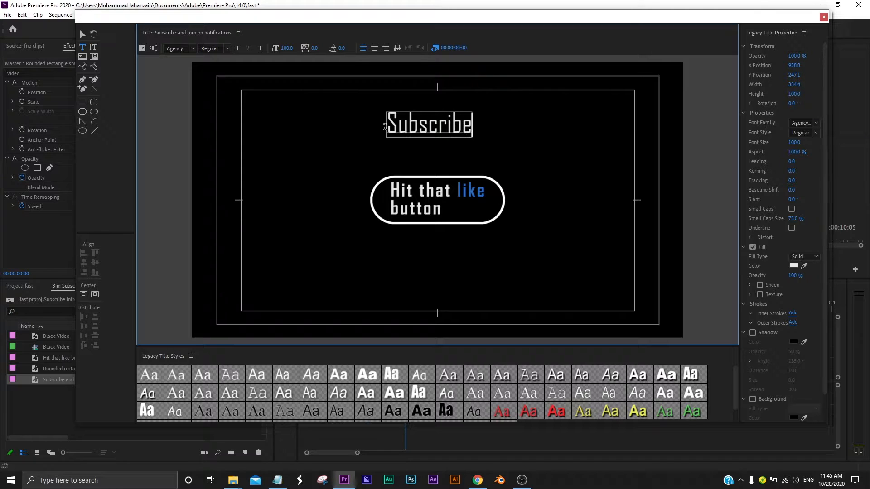
{"action": "type", "text": " and"}
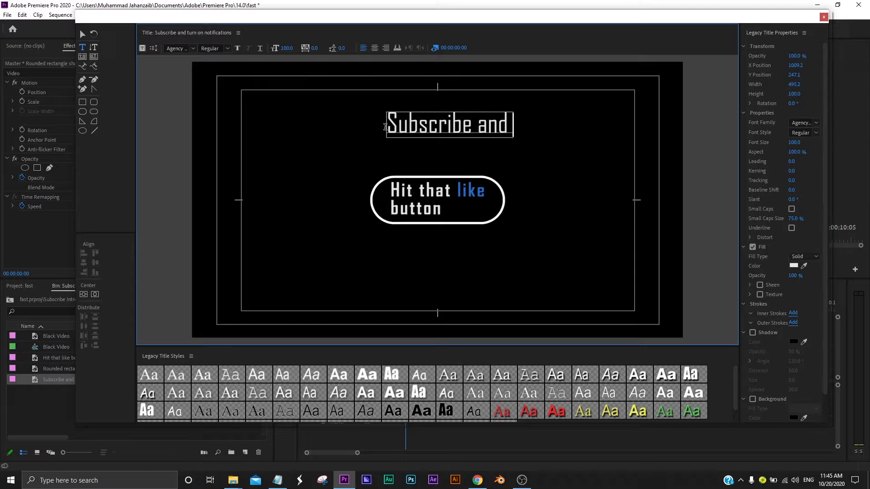
{"action": "key", "text": "Return"}
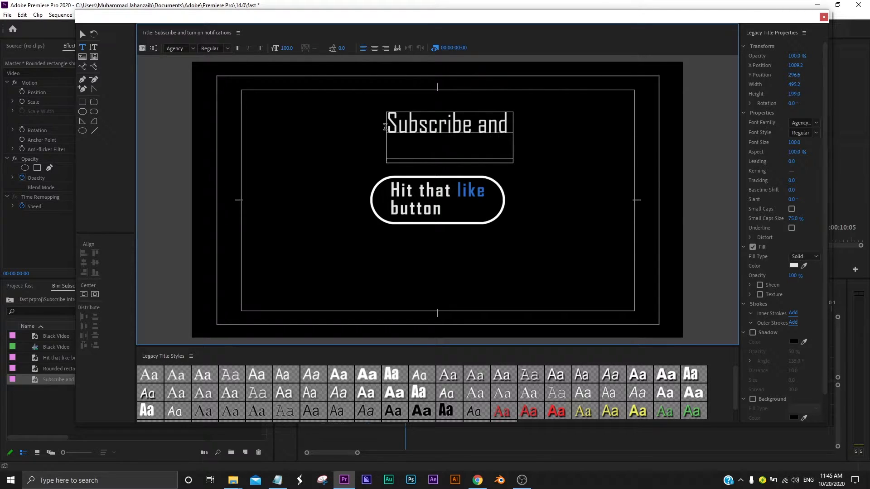
{"action": "type", "text": "turn"}
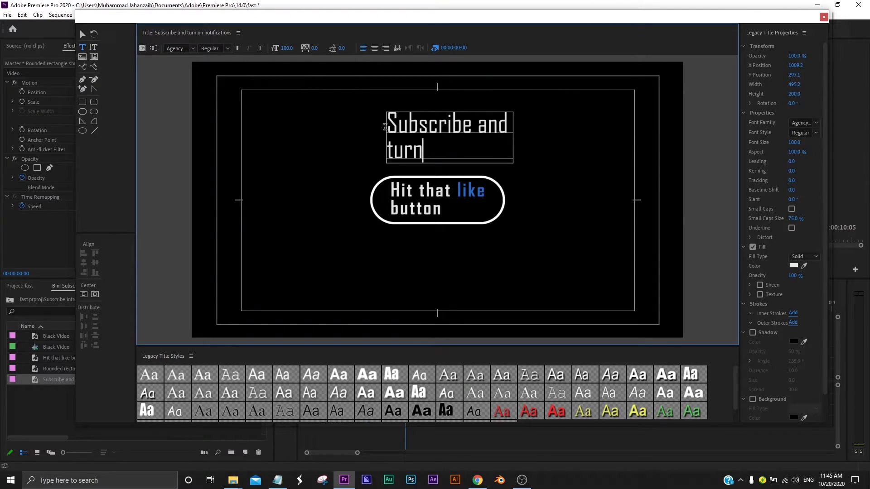
{"action": "type", "text": " on notif"}
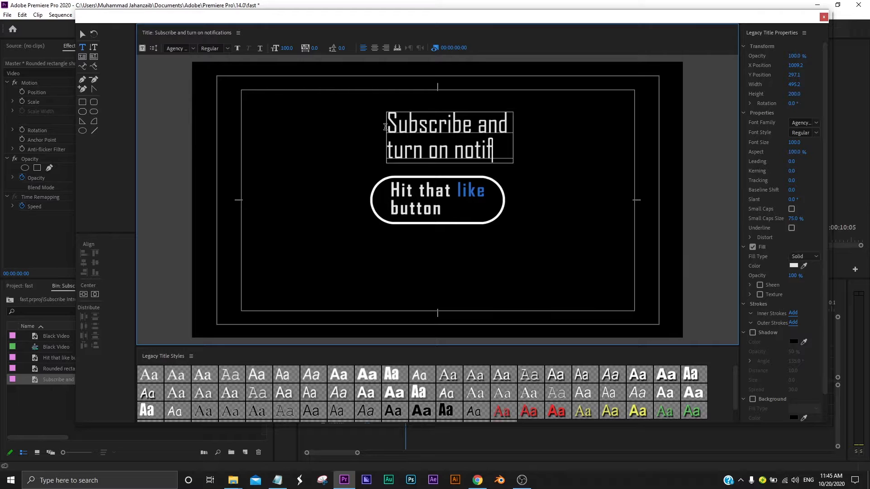
{"action": "type", "text": "ications"}
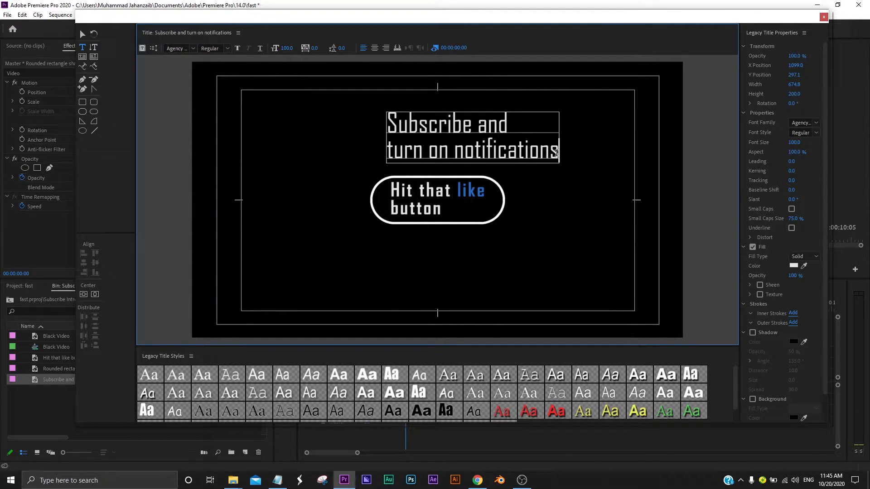
Set both lines of the new text to the Bold font style and font size 70
{"action": "left_click_drag", "start_coordinate": [557, 154], "coordinate": [377, 118]}
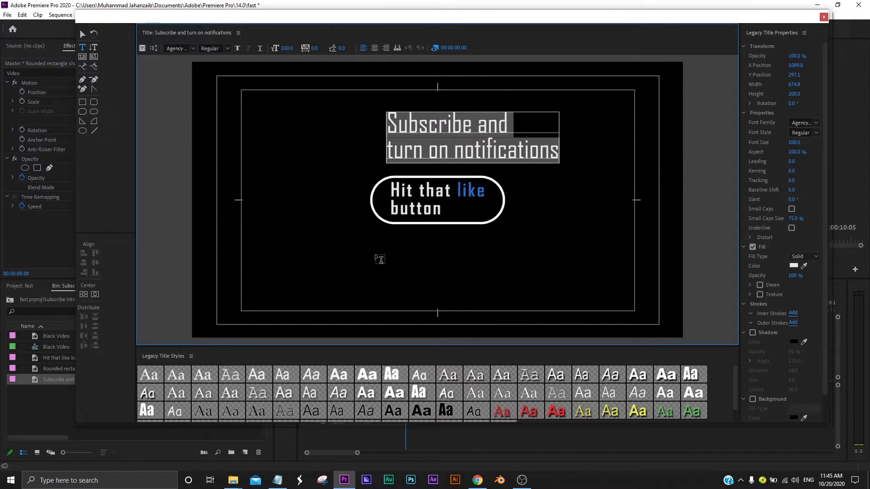
{"action": "left_click", "coordinate": [816, 133]}
{"action": "left_click", "coordinate": [839, 152]}
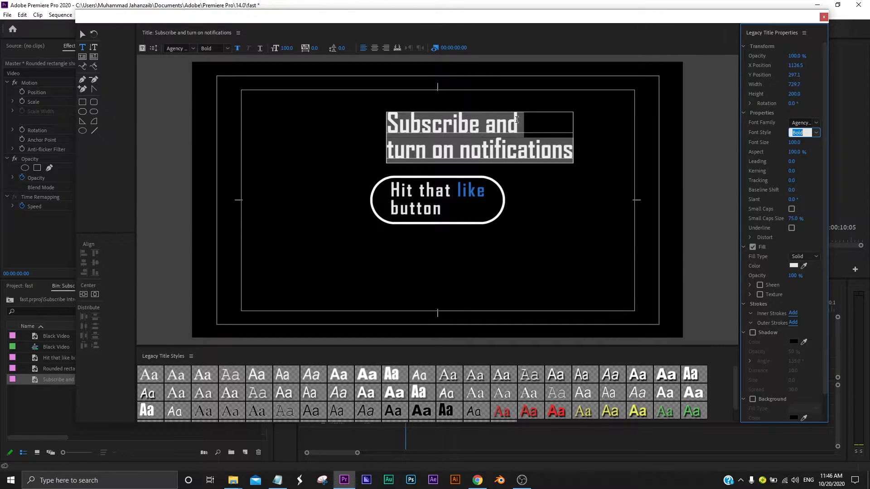
{"action": "left_click", "coordinate": [798, 142]}
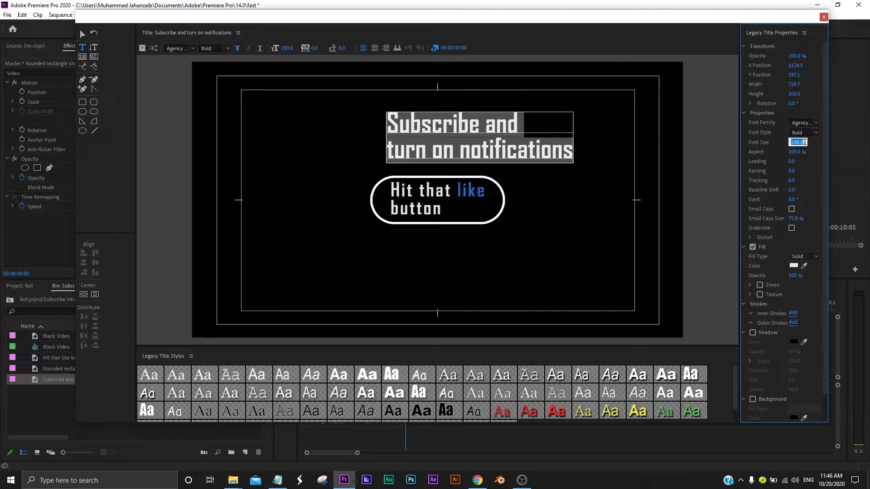
{"action": "type", "text": "70"}
{"action": "key", "text": "Return"}
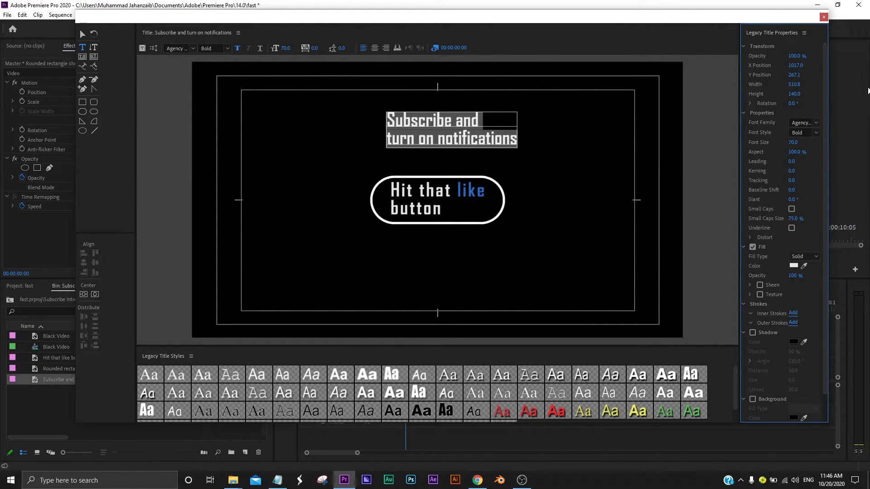
Color the word "Subscribe" in the new text red with hex value DE0F0F
{"action": "left_click", "coordinate": [445, 120]}
{"action": "left_click_drag", "start_coordinate": [452, 121], "coordinate": [383, 122]}
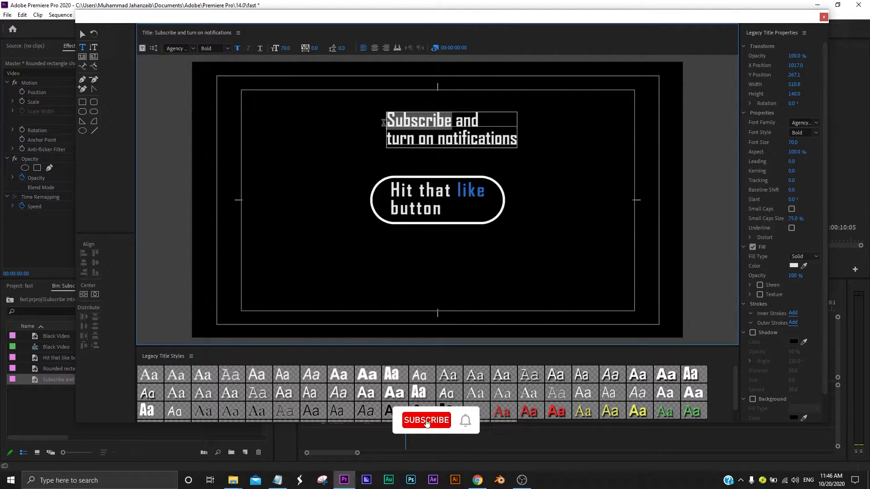
{"action": "left_click", "coordinate": [792, 267]}
{"action": "left_click", "coordinate": [118, 129]}
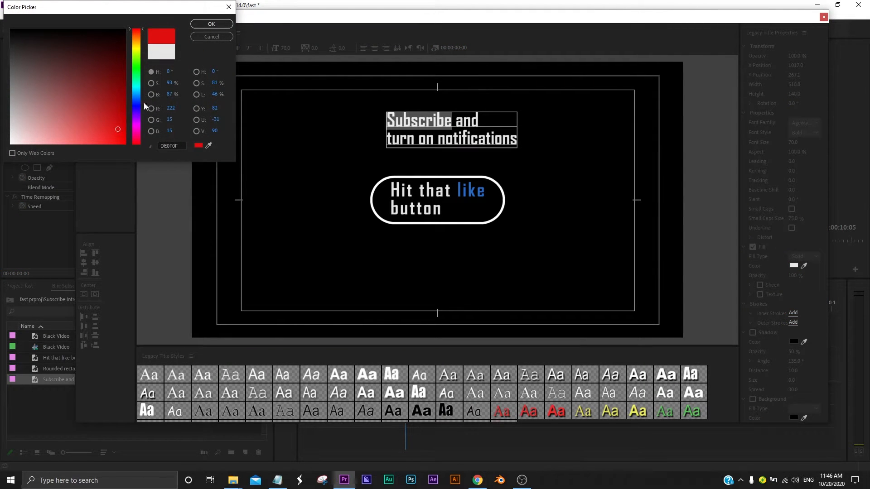
{"action": "left_click", "coordinate": [211, 23]}
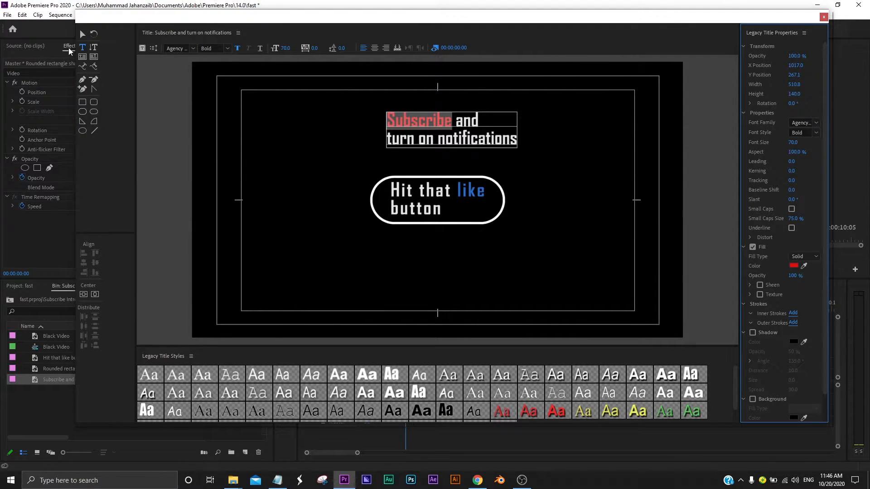
Finish text editing and center the "Subscribe and turn on notifications" text vertically and horizontally in the title frame
{"action": "left_click", "coordinate": [82, 34]}
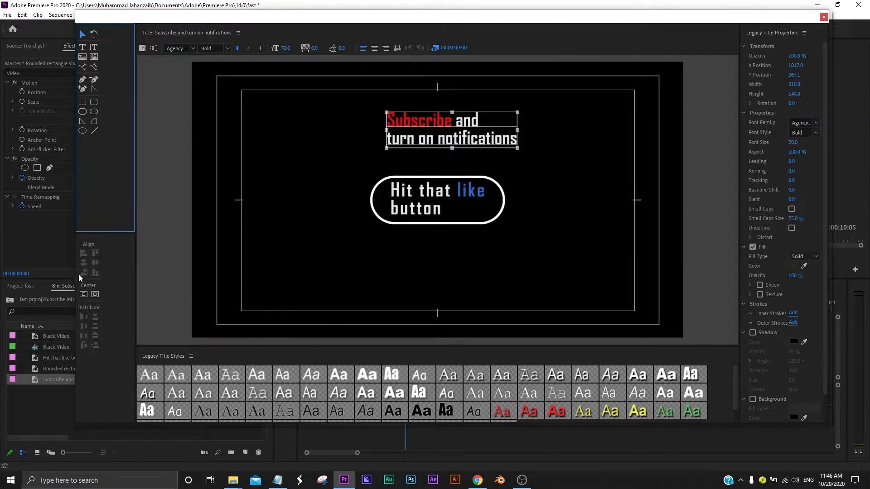
{"action": "left_click", "coordinate": [94, 295]}
{"action": "left_click", "coordinate": [83, 295]}
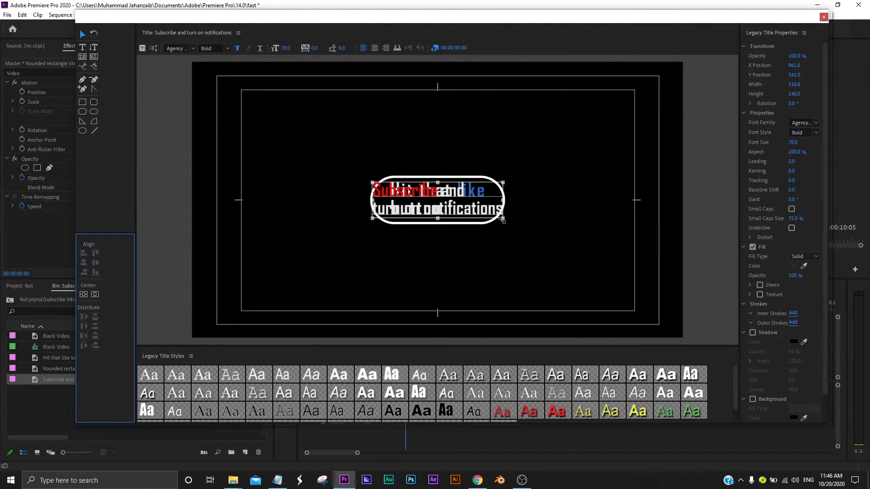
Scale the text down to about 459 wide and 126 high inside the rounded rectangle and recenter it in the frame
{"action": "left_click_drag", "start_coordinate": [503, 220], "coordinate": [492, 213]}
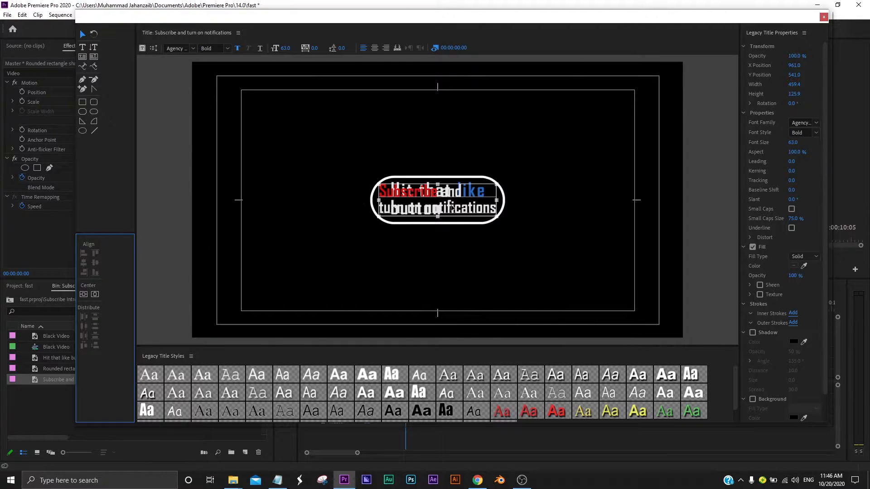
{"action": "left_click", "coordinate": [794, 142]}
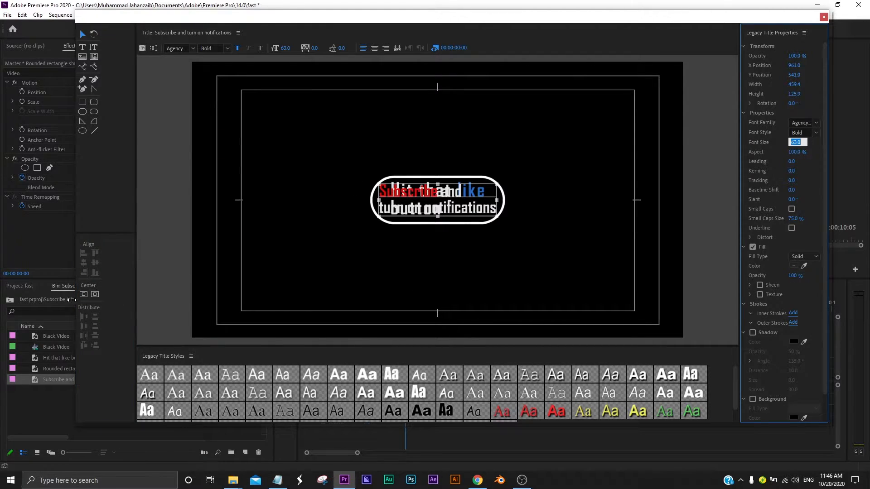
{"action": "left_click", "coordinate": [85, 294]}
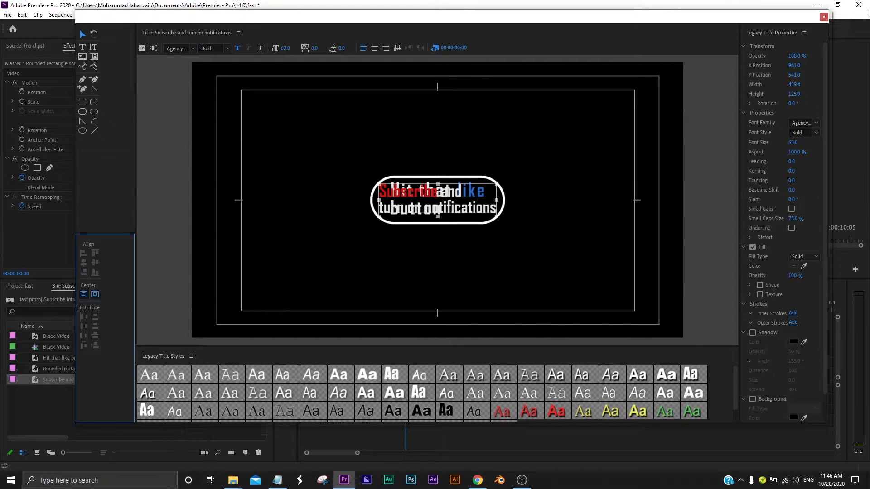
Close the title editor, place the "Subscribe and turn on notifications" title on track V4 at 00:00:00:00, and extend it to match the other clips' end
{"action": "left_click", "coordinate": [824, 17]}
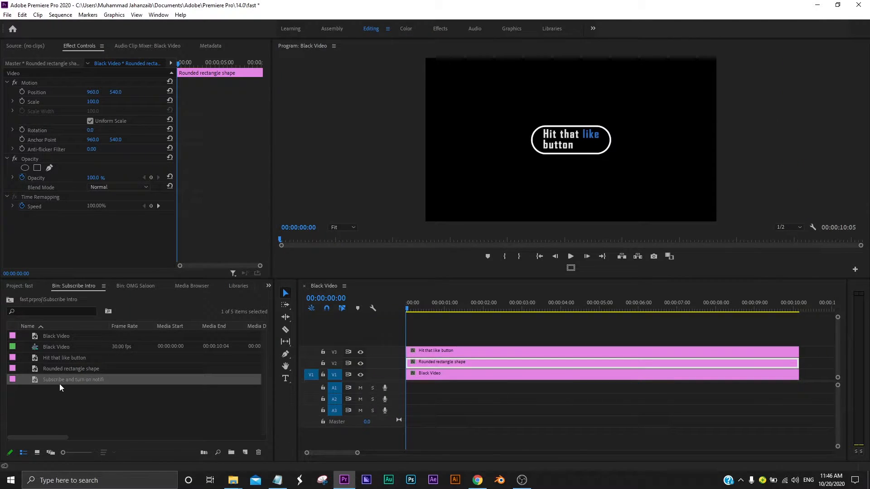
{"action": "left_click_drag", "start_coordinate": [51, 381], "coordinate": [407, 343]}
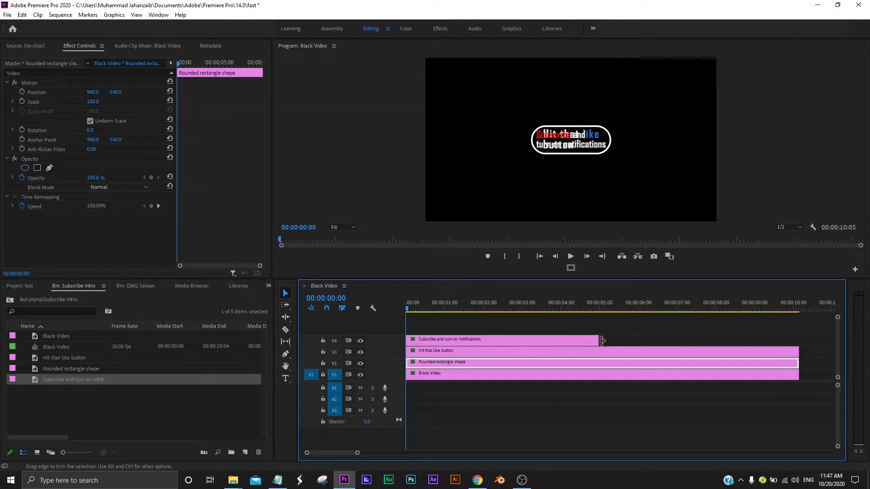
{"action": "left_click_drag", "start_coordinate": [599, 340], "coordinate": [798, 339]}
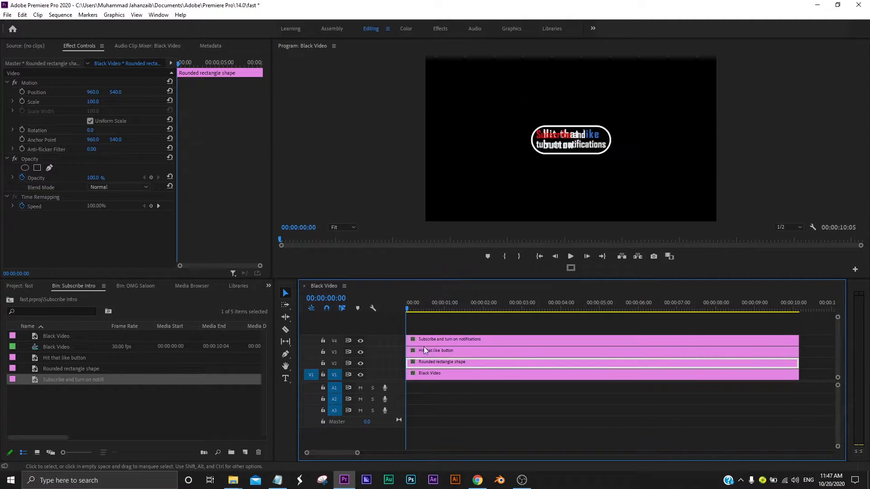
Hide the "Hit that like button" track and set the program preview zoom to 50% to inspect the subscribe title inside the rounded rectangle
{"action": "left_click", "coordinate": [360, 352]}
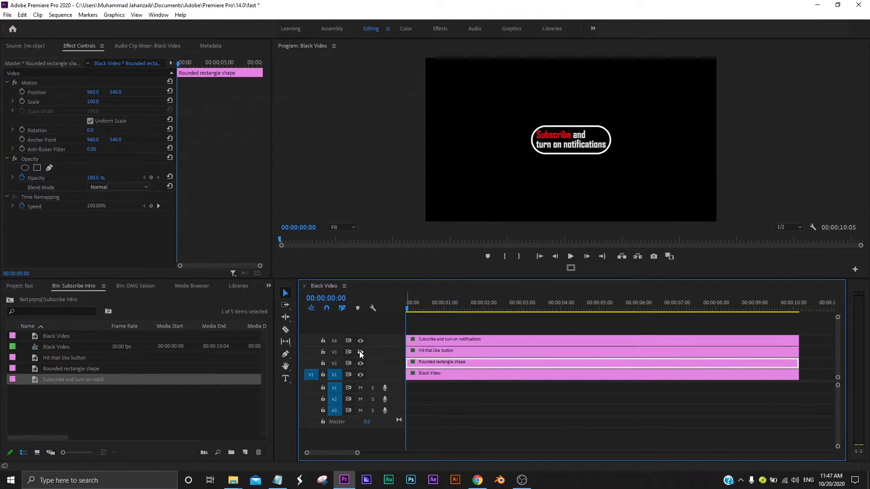
{"action": "left_click", "coordinate": [362, 363]}
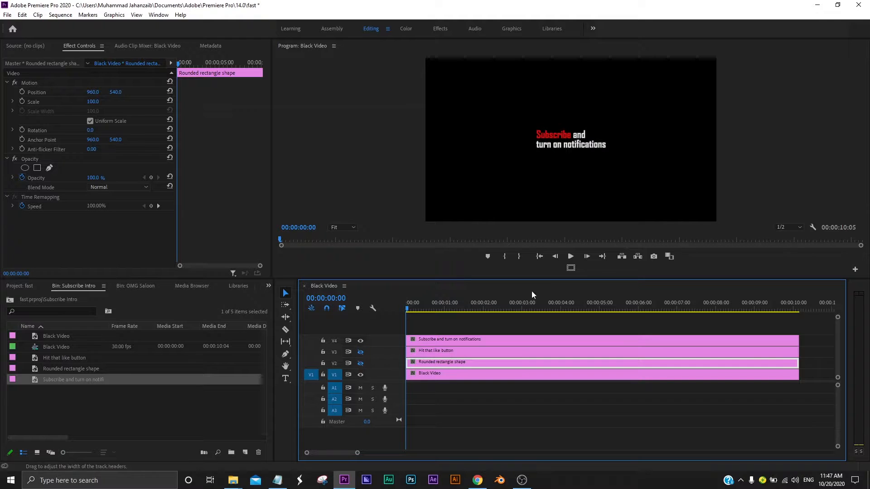
{"action": "left_click", "coordinate": [360, 363]}
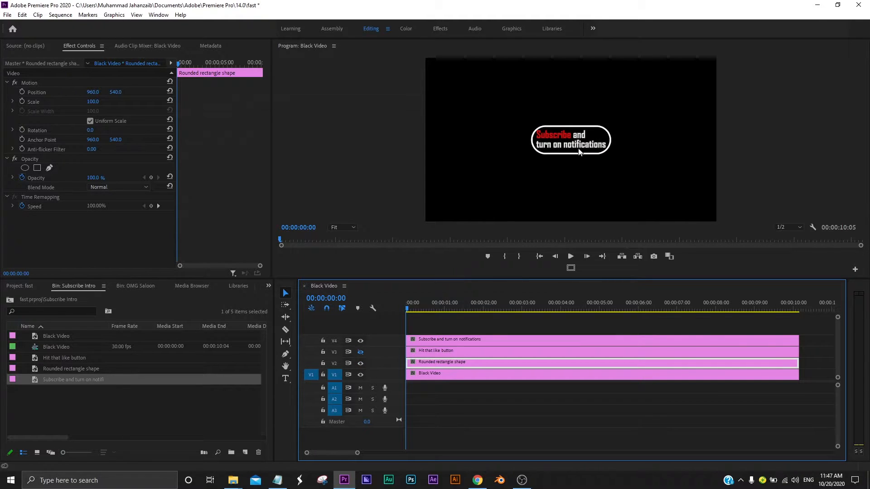
{"action": "left_click", "coordinate": [353, 227]}
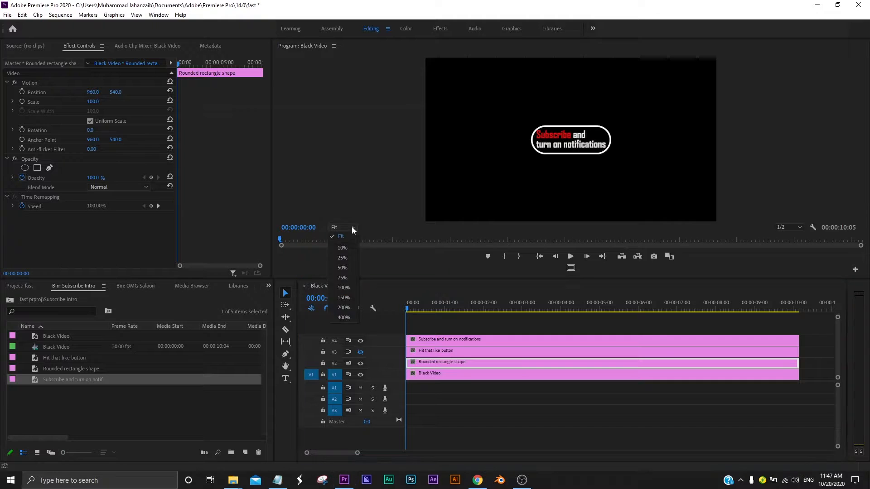
{"action": "left_click", "coordinate": [343, 268]}
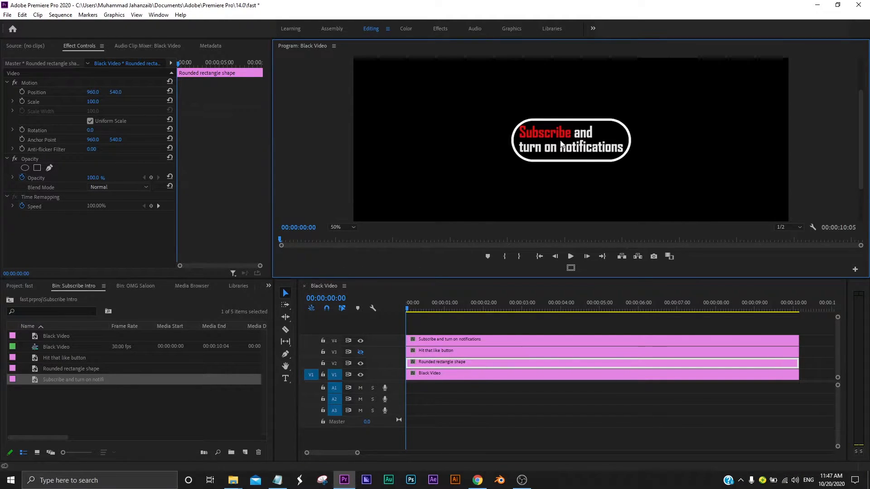
Compare how the two titles fit the rounded rectangle by alternately showing and hiding tracks V3 and V4
{"action": "left_click", "coordinate": [361, 341]}
{"action": "left_click", "coordinate": [360, 341]}
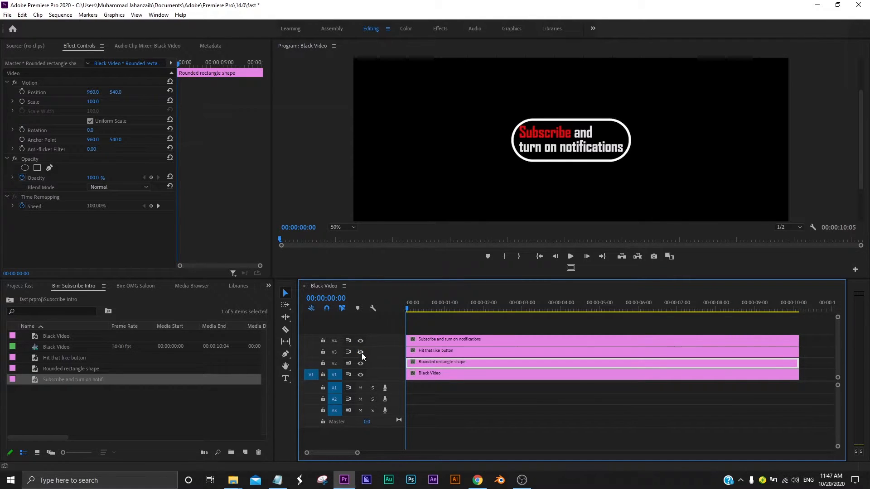
{"action": "left_click", "coordinate": [361, 352]}
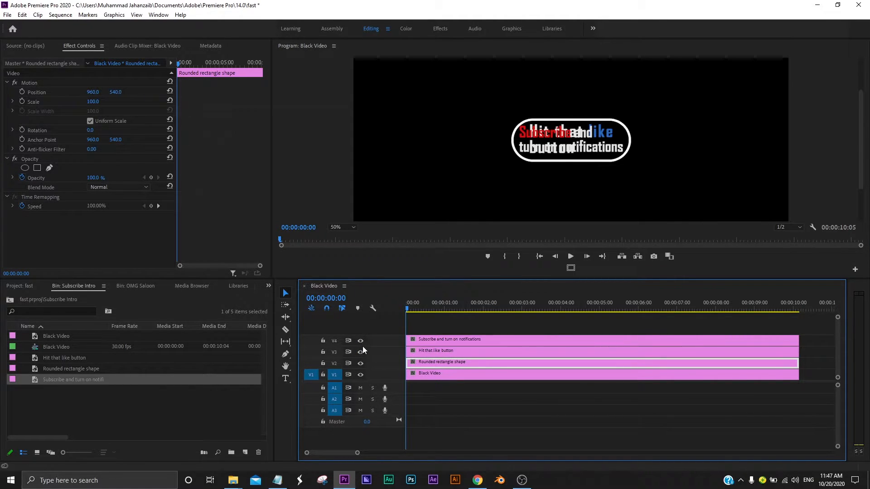
{"action": "left_click", "coordinate": [361, 341]}
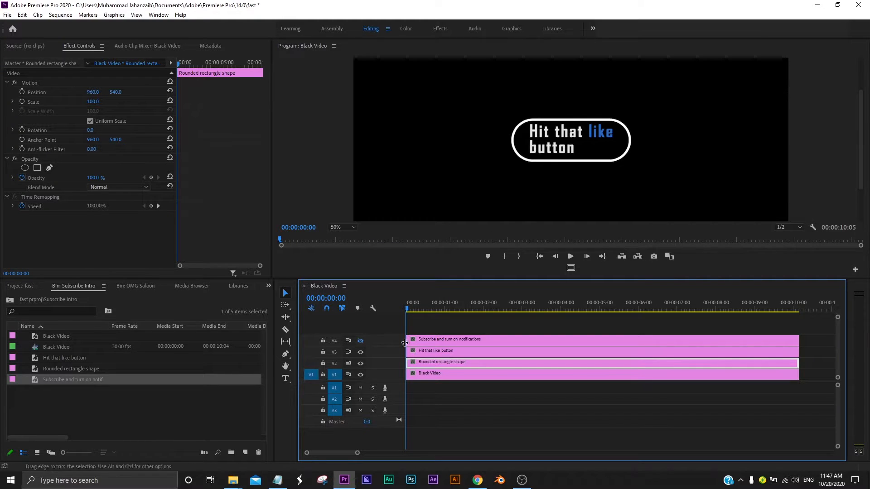
{"action": "left_click", "coordinate": [360, 341]}
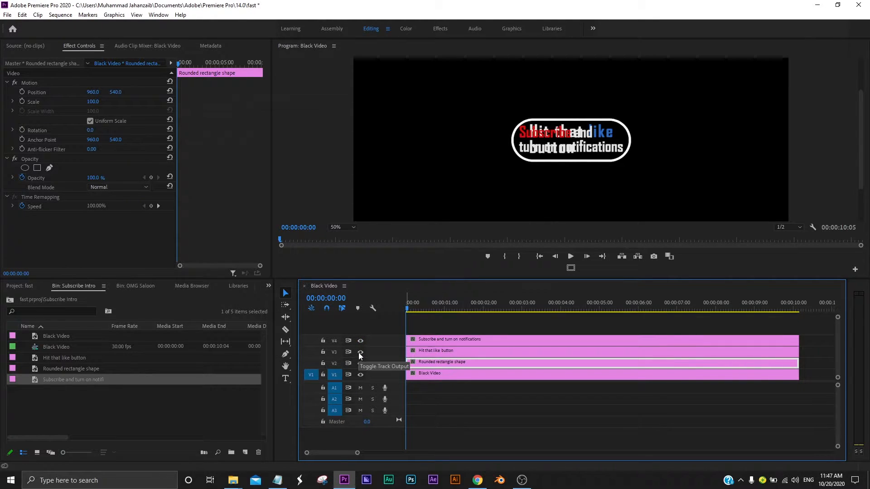
{"action": "left_click", "coordinate": [358, 353]}
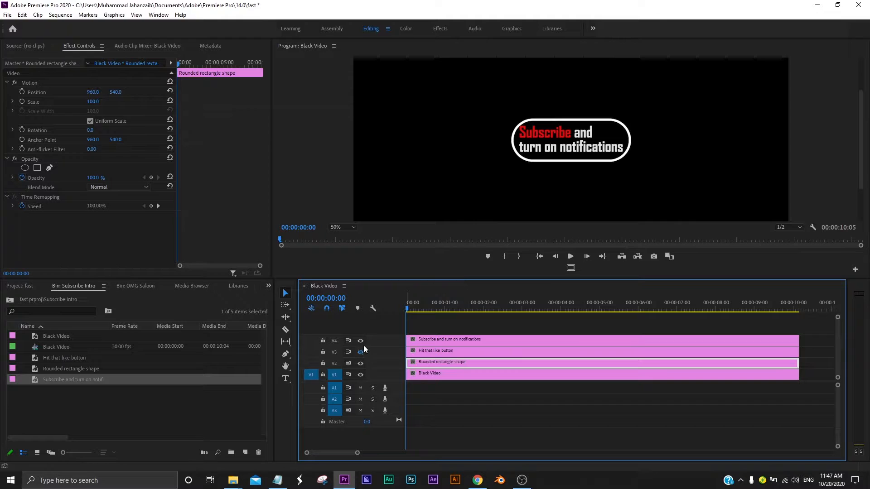
{"action": "left_click", "coordinate": [361, 341]}
{"action": "left_click", "coordinate": [361, 352]}
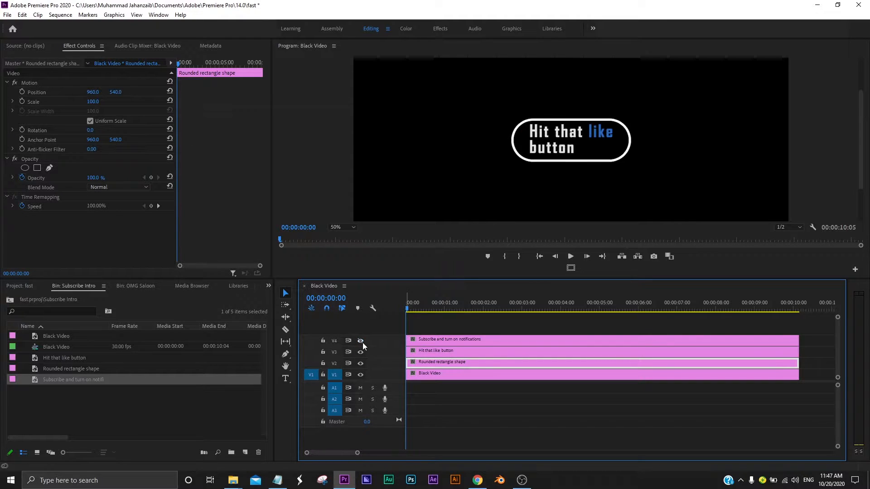
{"action": "left_click", "coordinate": [360, 341]}
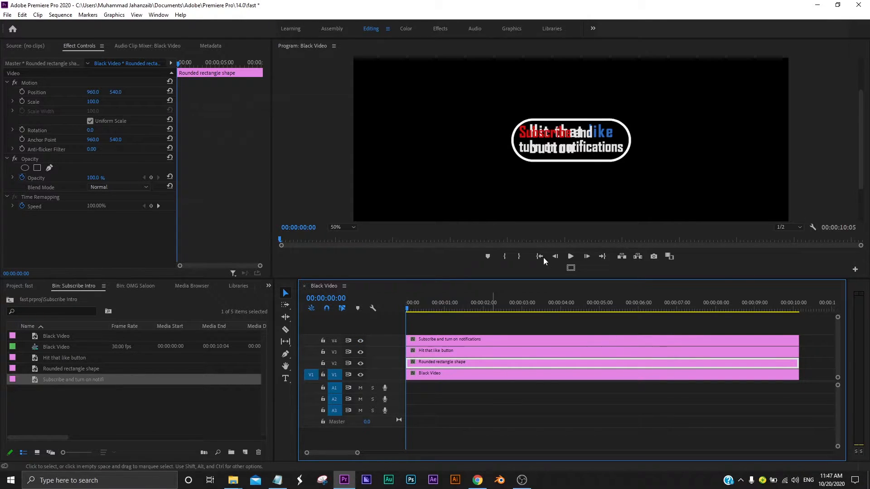
Hide both text tracks V3 and V4 and create a new 1920 x 1080 legacy title named "Leave a comment below"
{"action": "left_click", "coordinate": [361, 341]}
{"action": "left_click", "coordinate": [361, 352]}
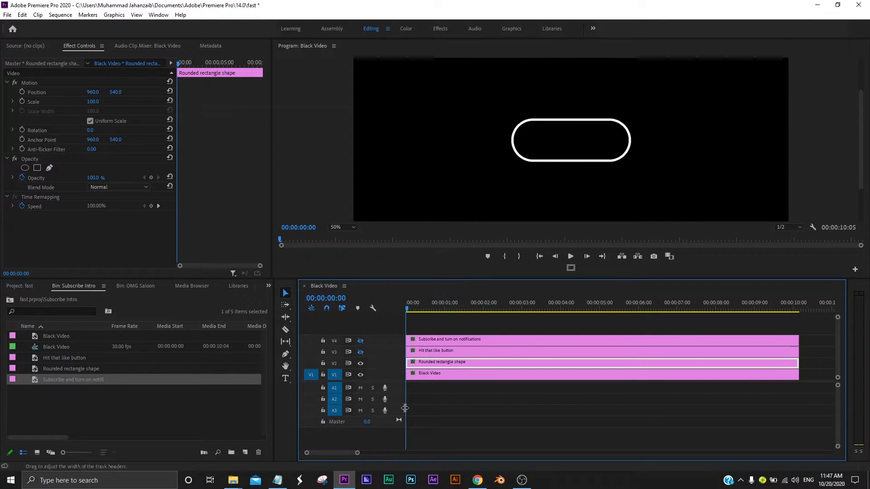
{"action": "left_click", "coordinate": [105, 409]}
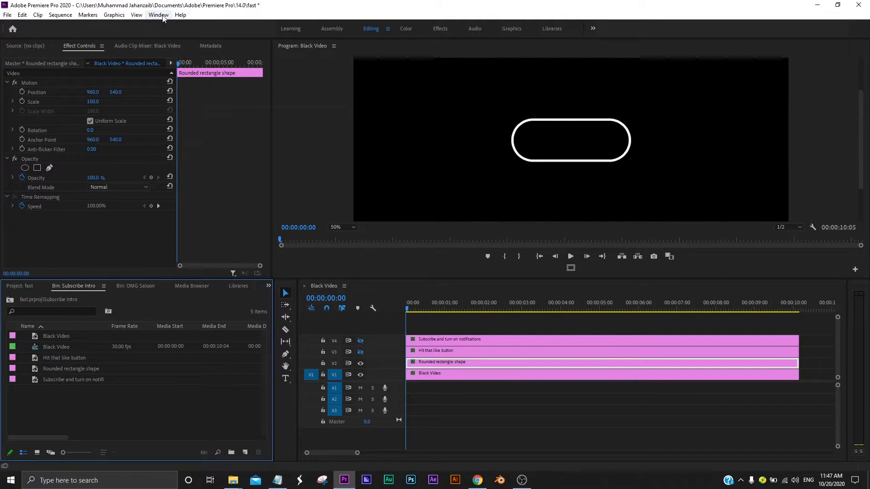
{"action": "left_click", "coordinate": [7, 16]}
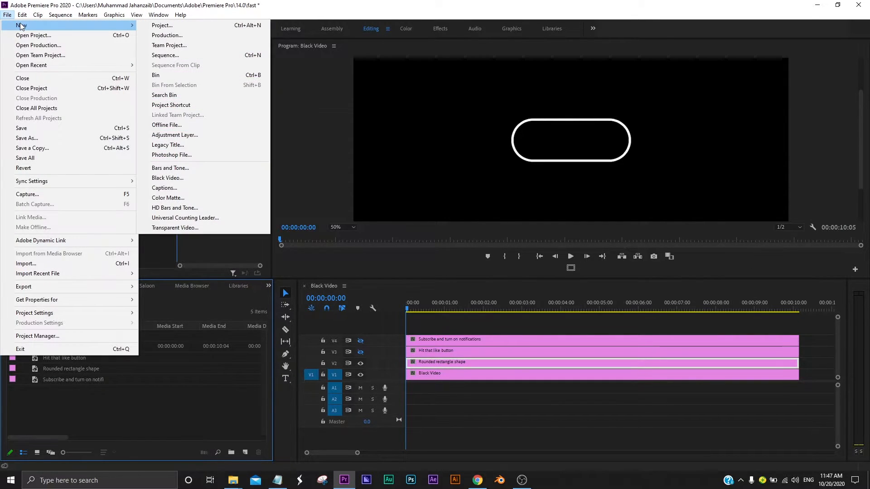
{"action": "mouse_move", "coordinate": [118, 25]}
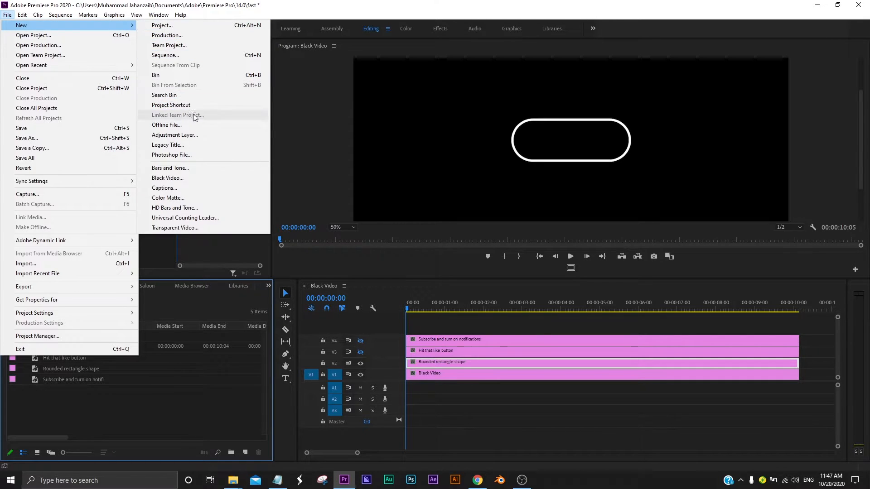
{"action": "left_click", "coordinate": [197, 146]}
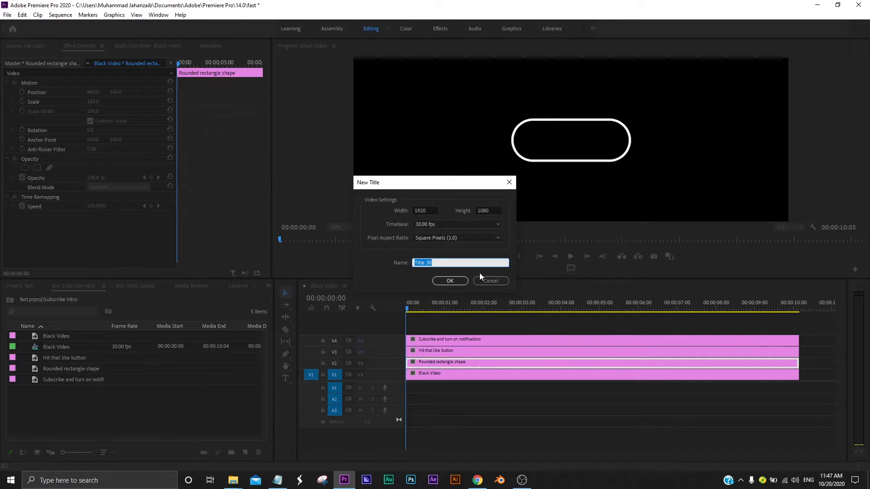
{"action": "type", "text": "Leave a comment below"}
{"action": "left_click", "coordinate": [450, 280]}
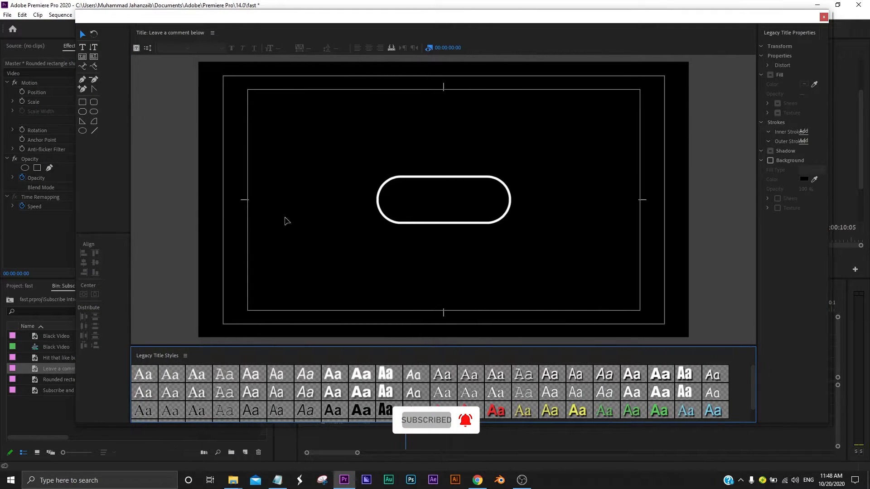
Add the text "Leave a comment below" above the rounded rectangle, with a line break after "Leave a"
{"action": "left_click", "coordinate": [82, 47]}
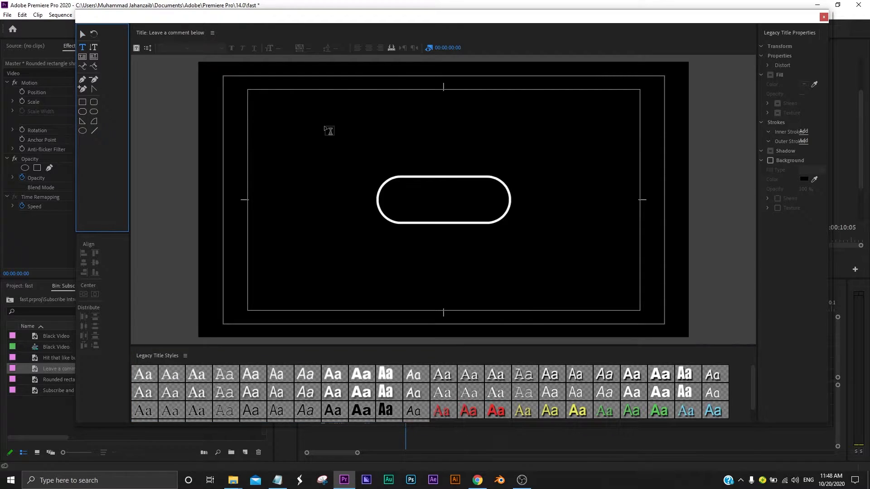
{"action": "left_click", "coordinate": [376, 130]}
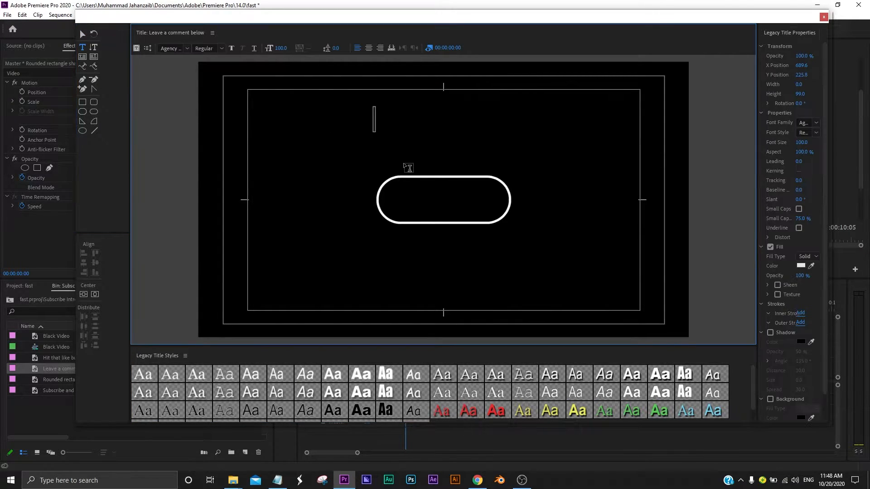
{"action": "type", "text": "Le"}
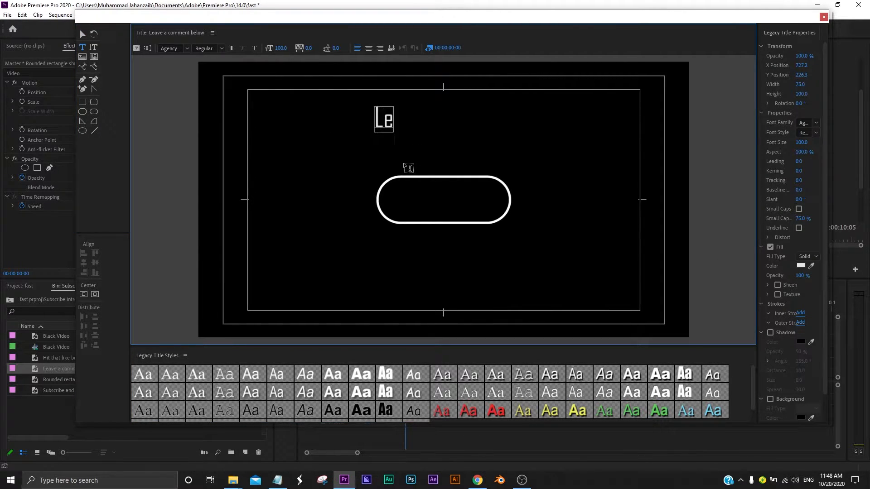
{"action": "type", "text": "ave"}
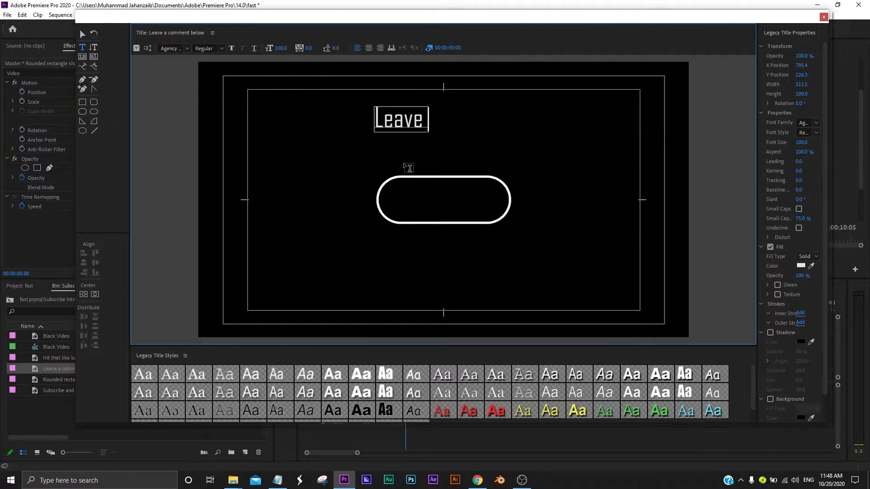
{"action": "type", "text": " a"}
{"action": "key", "text": "Return"}
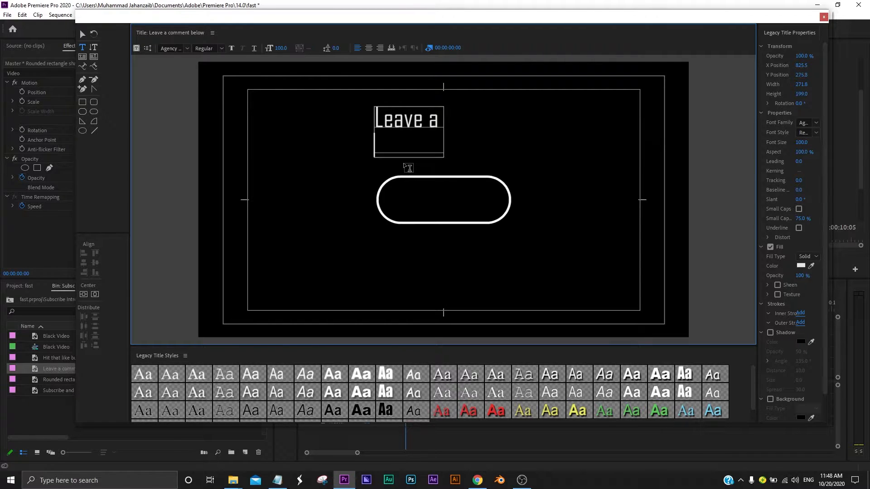
{"action": "type", "text": "com"}
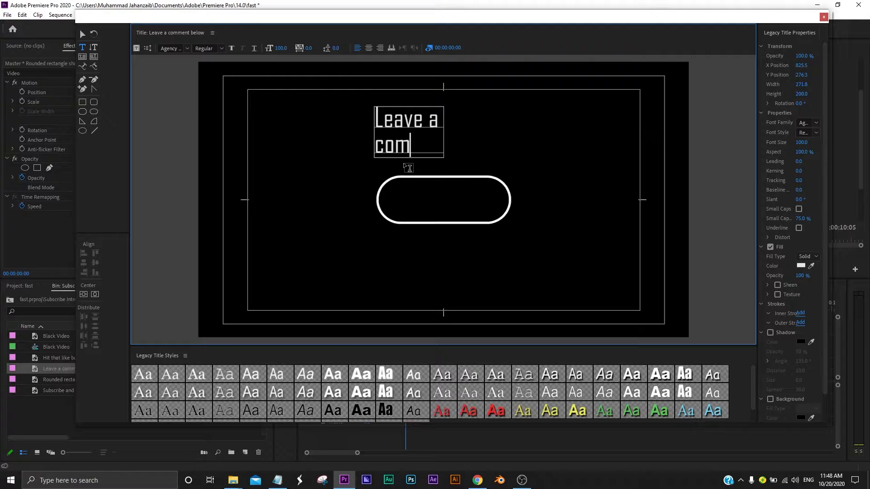
{"action": "type", "text": "ment below"}
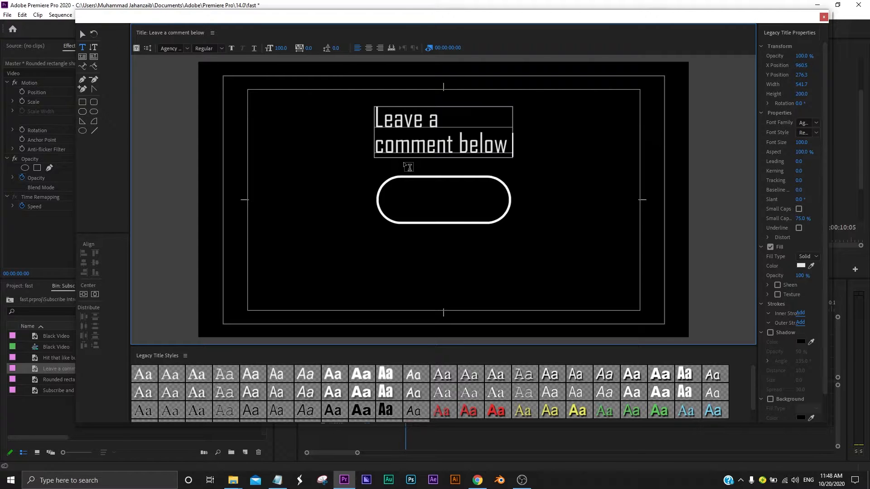
Set the font size of both lines of the "Leave a comment below" text to 70
{"action": "left_click_drag", "start_coordinate": [507, 147], "coordinate": [362, 119]}
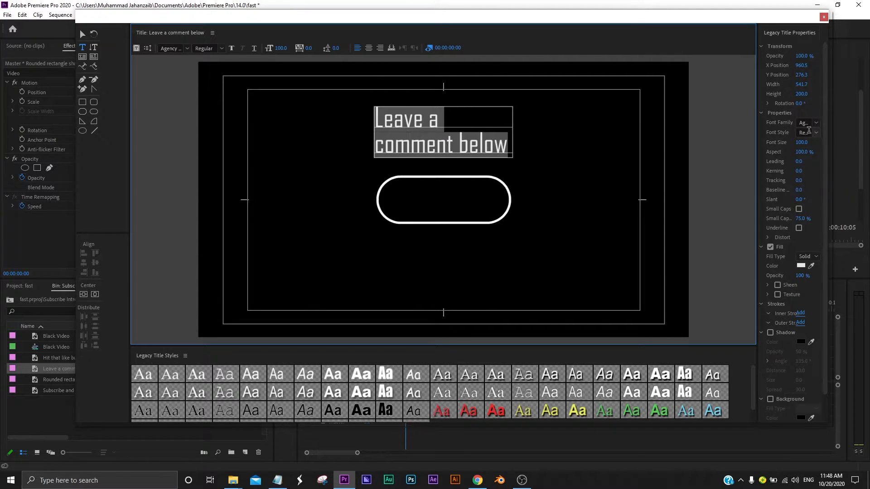
{"action": "left_click", "coordinate": [801, 142]}
{"action": "left_click", "coordinate": [801, 142]}
{"action": "type", "text": "7"}
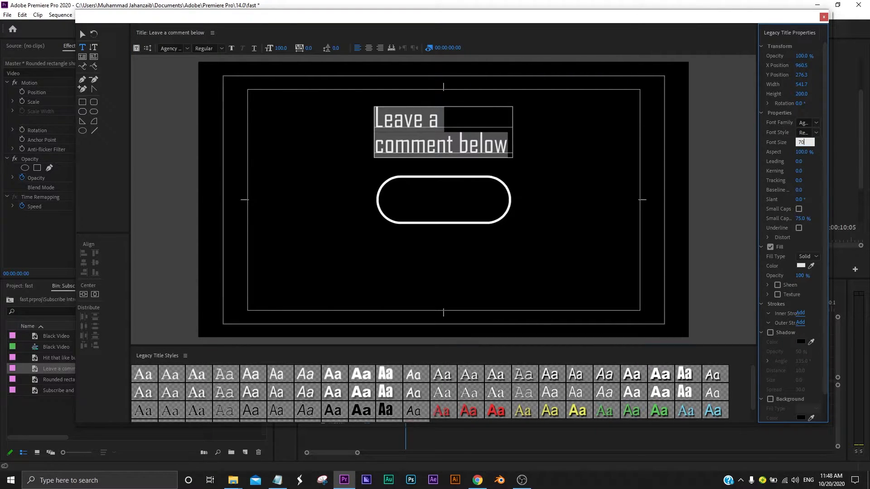
{"action": "type", "text": "0"}
{"action": "key", "text": "Return"}
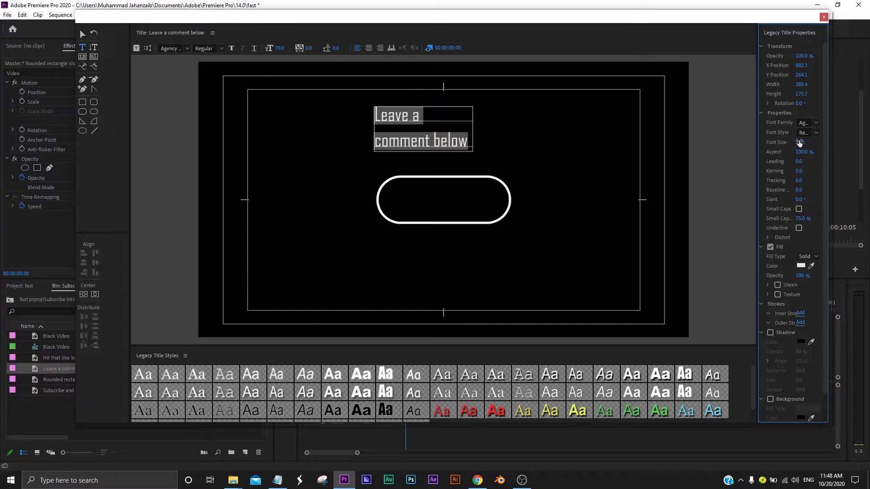
{"action": "left_click", "coordinate": [410, 136]}
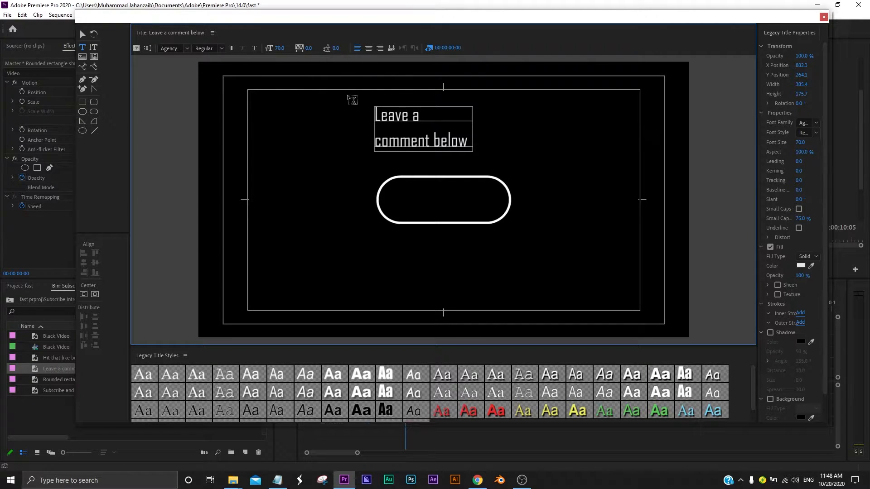
Tighten the line spacing of the comment text with a leading of -26 and reselect both lines
{"action": "left_click_drag", "start_coordinate": [471, 144], "coordinate": [359, 110]}
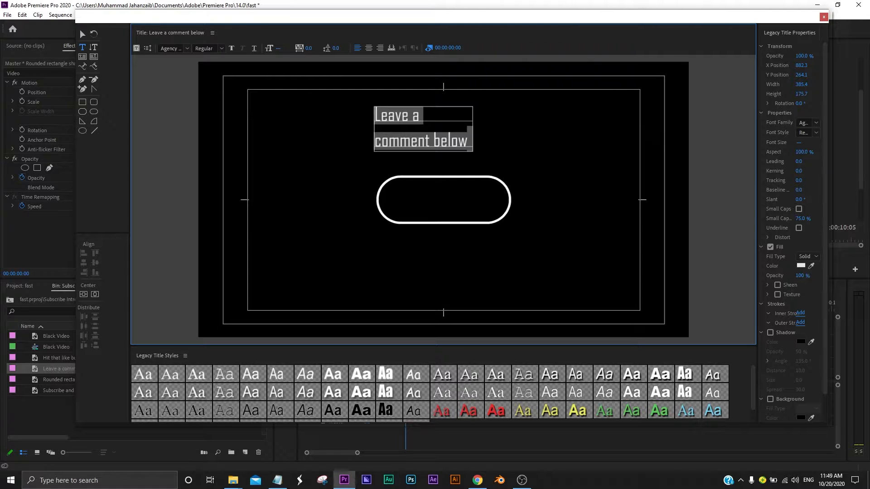
{"action": "mouse_move", "coordinate": [336, 48]}
{"action": "left_mouse_down"}
{"action": "mouse_move", "coordinate": [364, 48]}
{"action": "mouse_move", "coordinate": [327, 48]}
{"action": "left_mouse_up"}
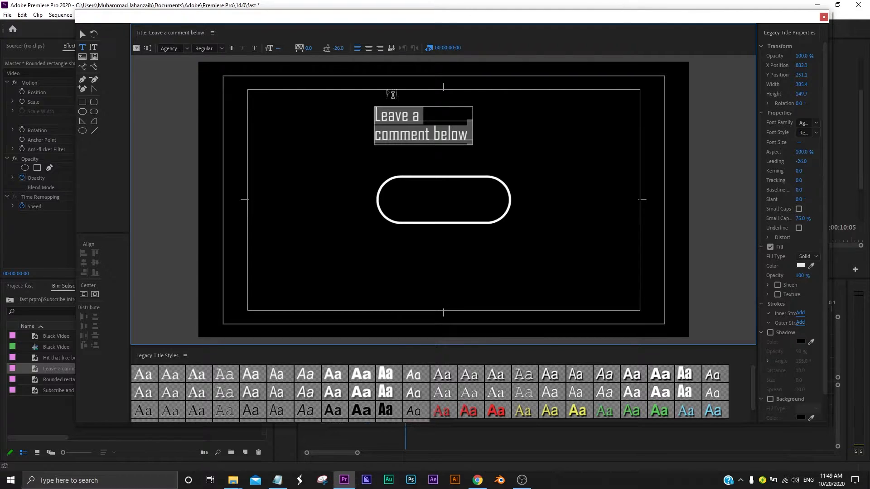
{"action": "left_click", "coordinate": [529, 119]}
{"action": "left_click_drag", "start_coordinate": [378, 111], "coordinate": [540, 152]}
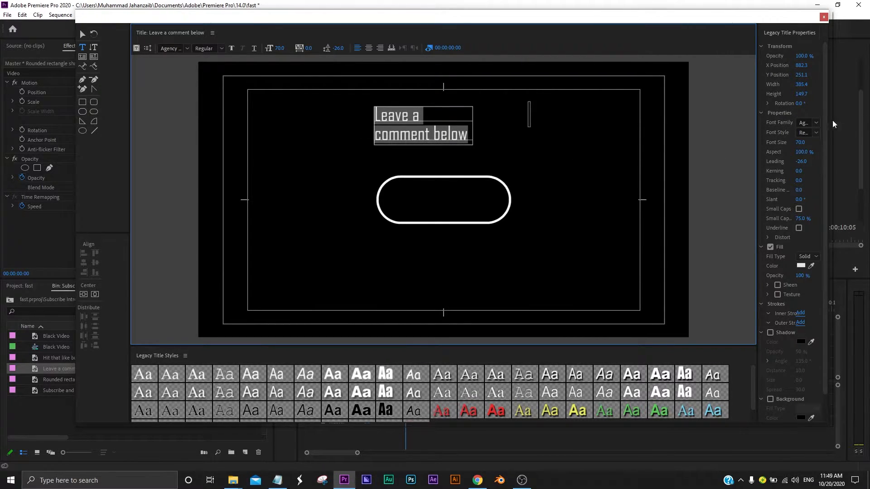
Change the font style of the whole "Leave a comment below" text to Bold
{"action": "left_click_drag", "start_coordinate": [757, 150], "coordinate": [706, 153]}
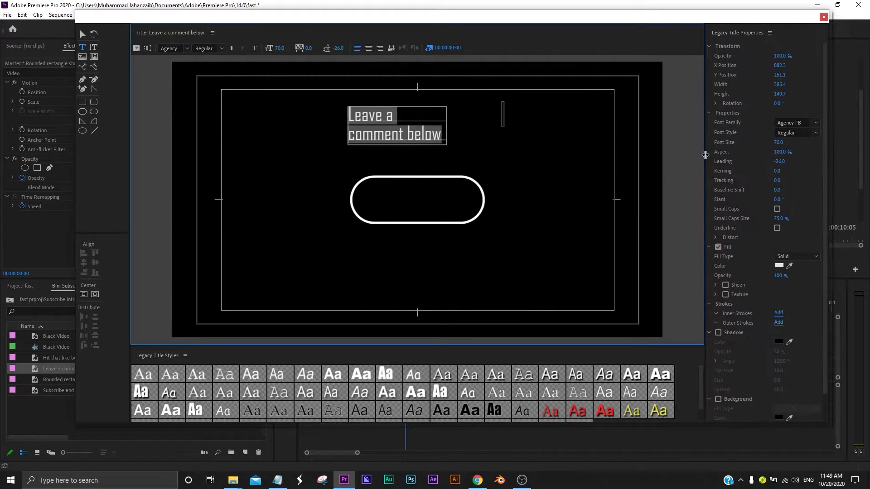
{"action": "left_click", "coordinate": [816, 133]}
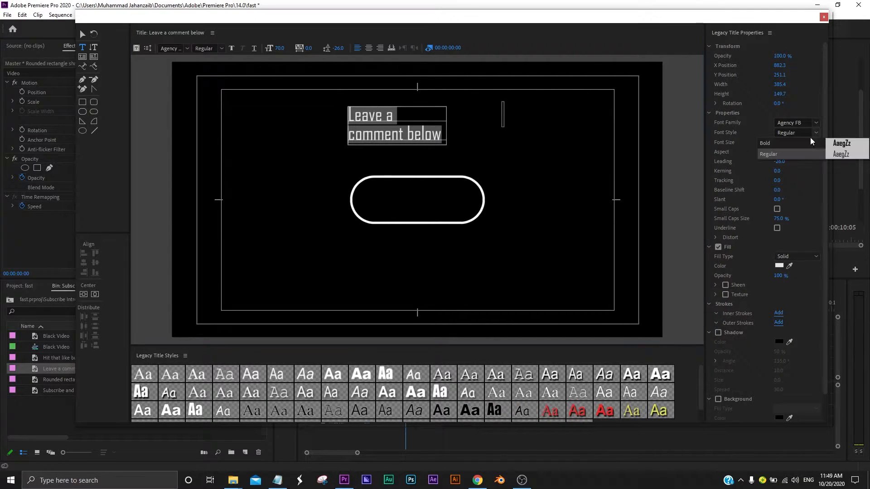
{"action": "left_click", "coordinate": [842, 144]}
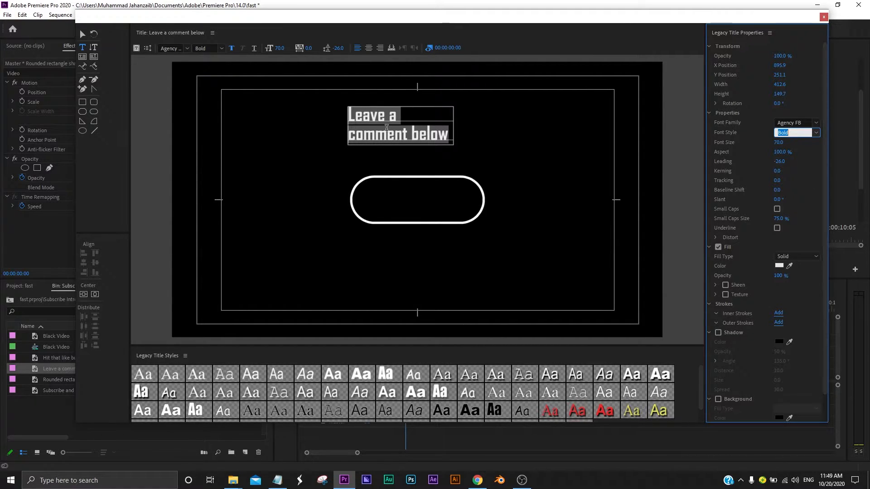
Select the word "comment" in the title and give it the blue fill colour 3661CD
{"action": "left_click", "coordinate": [387, 132]}
{"action": "left_click_drag", "start_coordinate": [408, 138], "coordinate": [348, 136]}
{"action": "left_click", "coordinate": [779, 266]}
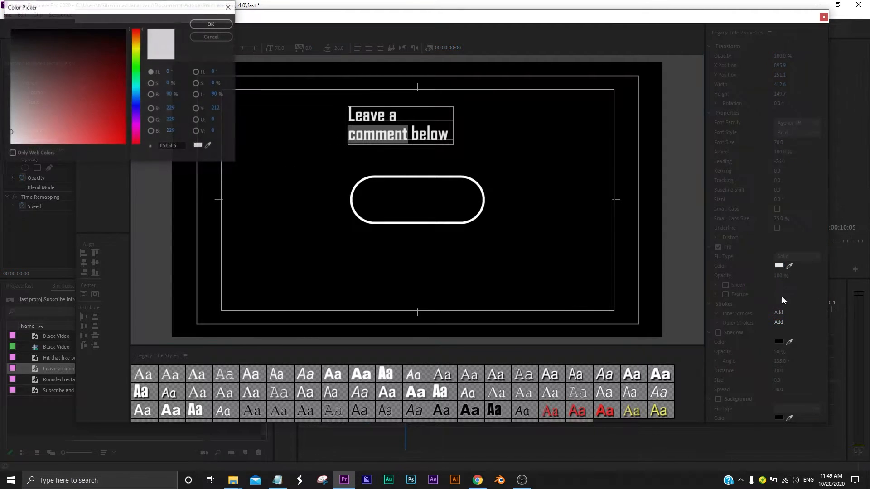
{"action": "left_click", "coordinate": [137, 100]}
{"action": "left_click_drag", "start_coordinate": [93, 118], "coordinate": [95, 121]}
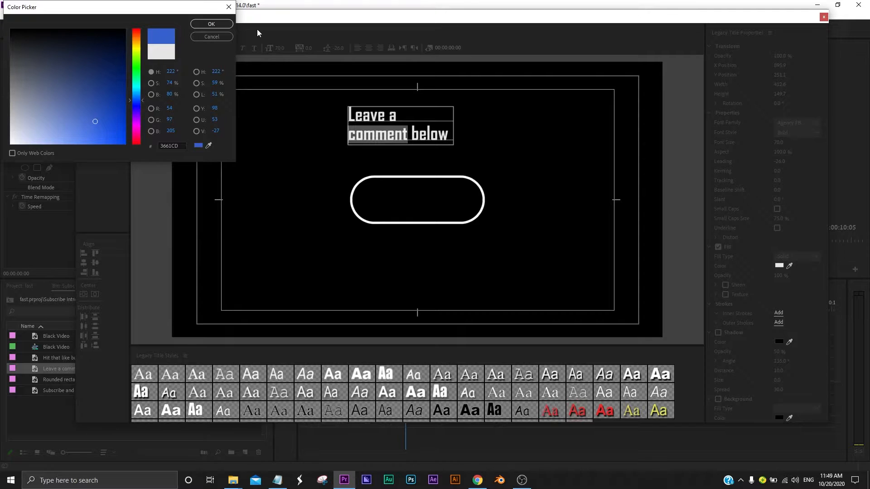
{"action": "left_click", "coordinate": [217, 24]}
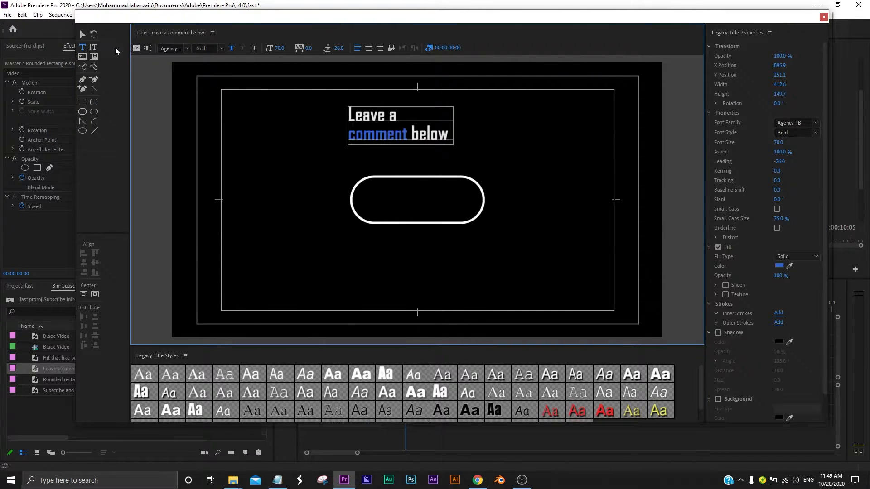
Centre the comment text vertically and horizontally inside the rounded rectangle, deselect it and close the title editor
{"action": "left_click", "coordinate": [86, 34]}
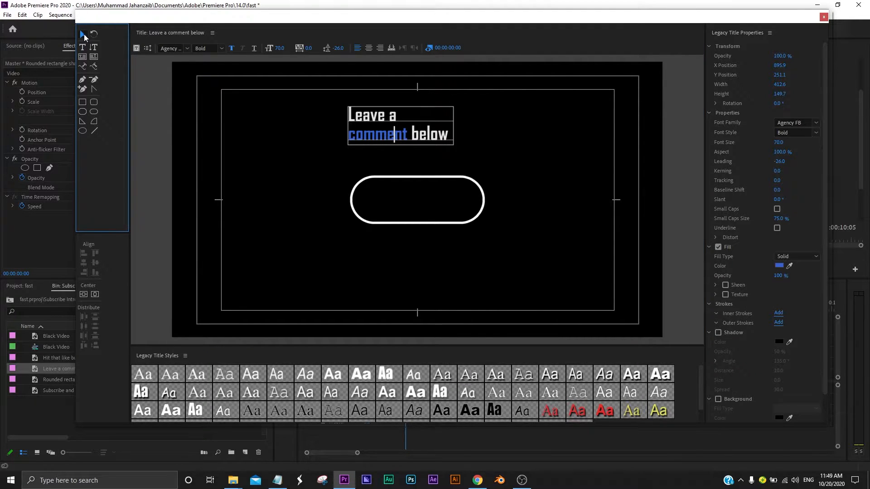
{"action": "left_click", "coordinate": [94, 295]}
{"action": "left_click", "coordinate": [82, 293]}
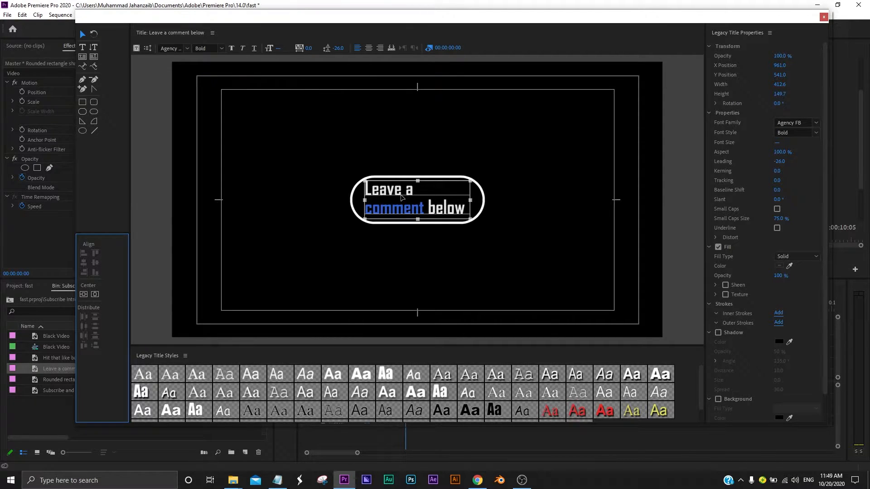
{"action": "left_click", "coordinate": [487, 142]}
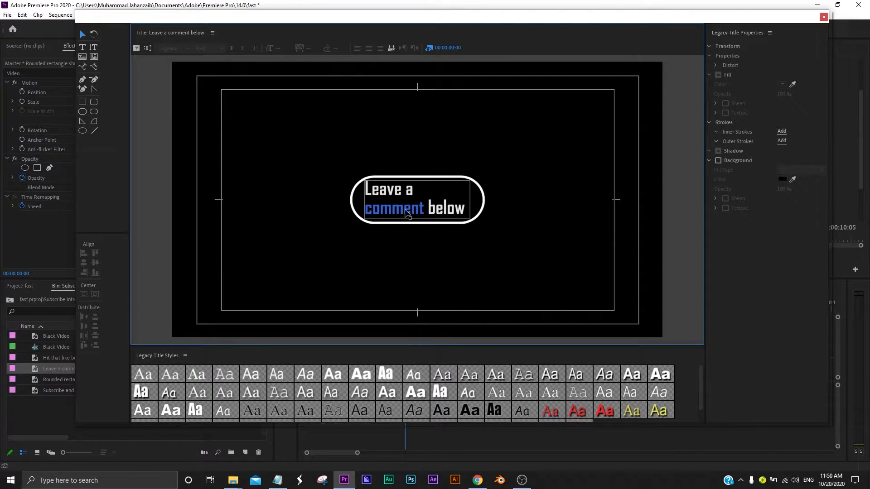
{"action": "left_click", "coordinate": [824, 17]}
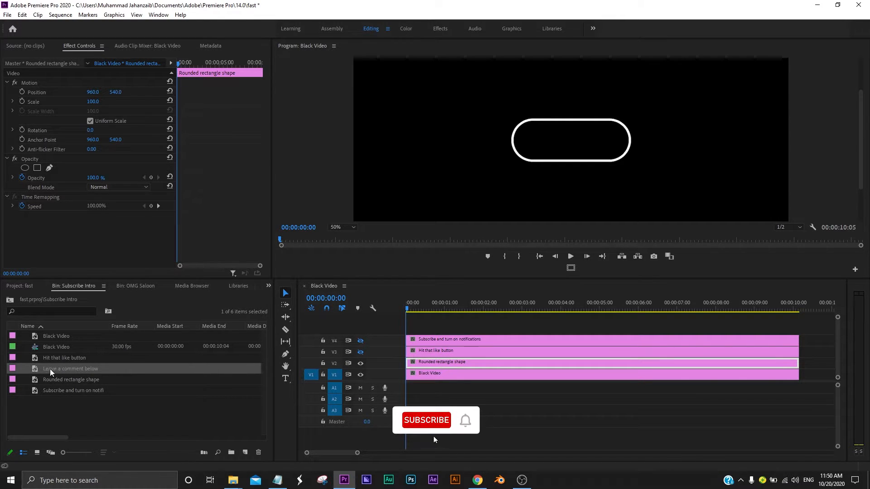
Place the "Leave a comment below" title on track V5 at the sequence start and extend it to match the other clips' end
{"action": "left_click_drag", "start_coordinate": [107, 370], "coordinate": [409, 330]}
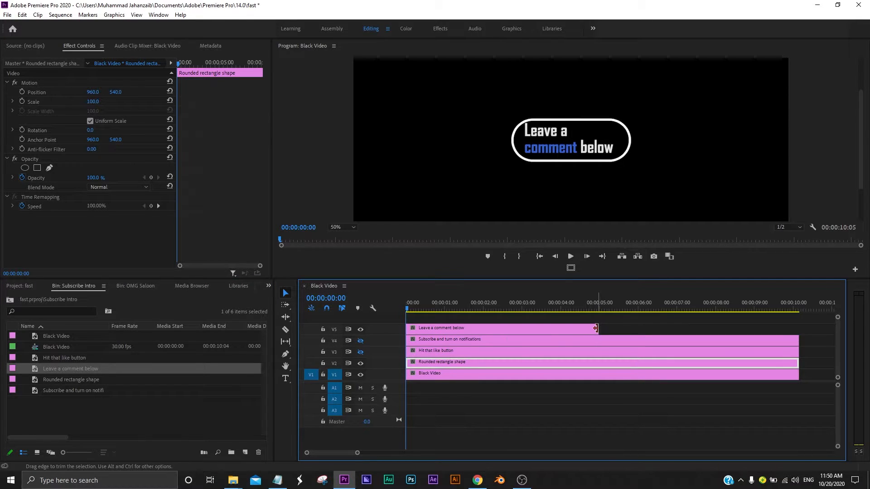
{"action": "left_click_drag", "start_coordinate": [594, 329], "coordinate": [799, 331]}
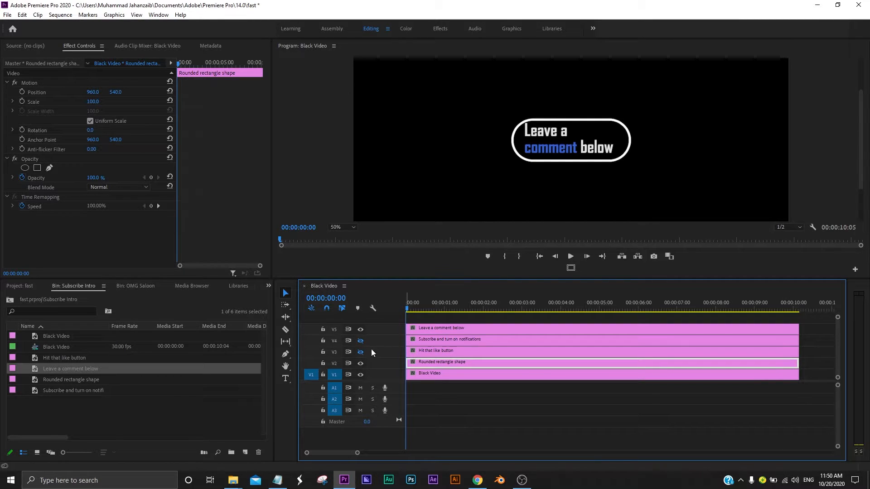
Show track V3 again and keep V4 and V5 hidden, leaving "Hit that like button" as the only visible text
{"action": "left_click", "coordinate": [360, 330]}
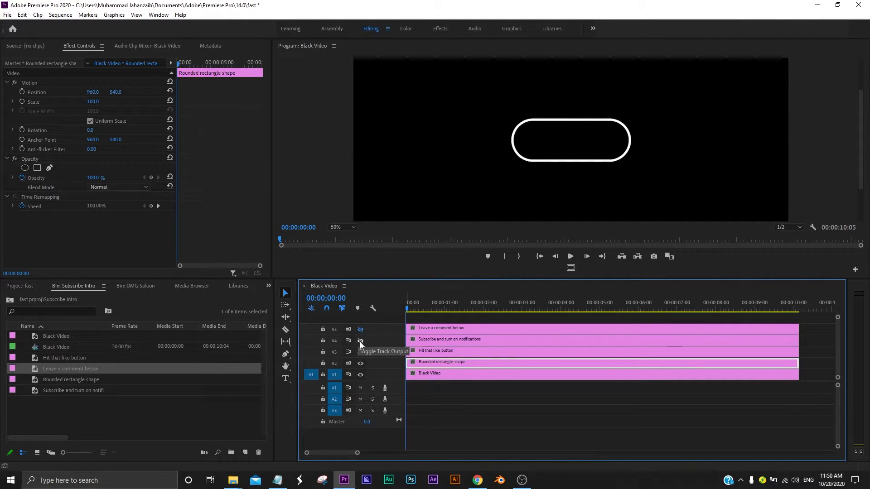
{"action": "left_click", "coordinate": [360, 341]}
{"action": "left_click", "coordinate": [361, 352]}
{"action": "left_click", "coordinate": [361, 330]}
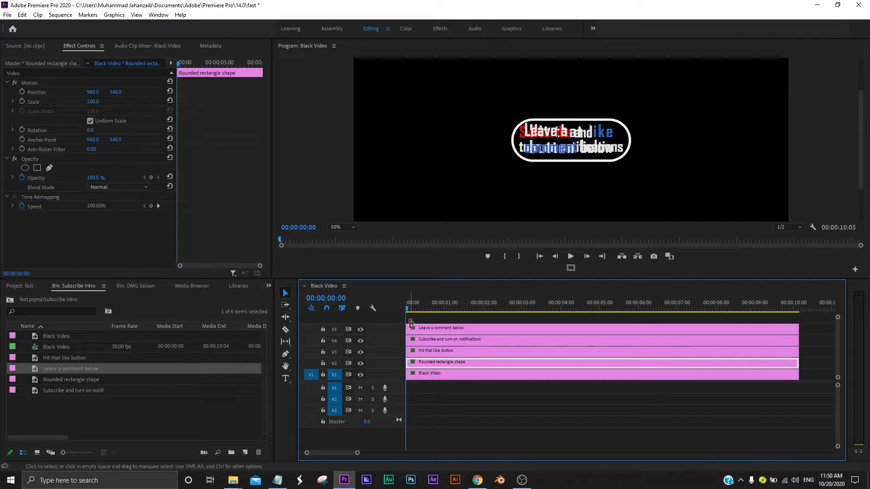
{"action": "left_click", "coordinate": [360, 330]}
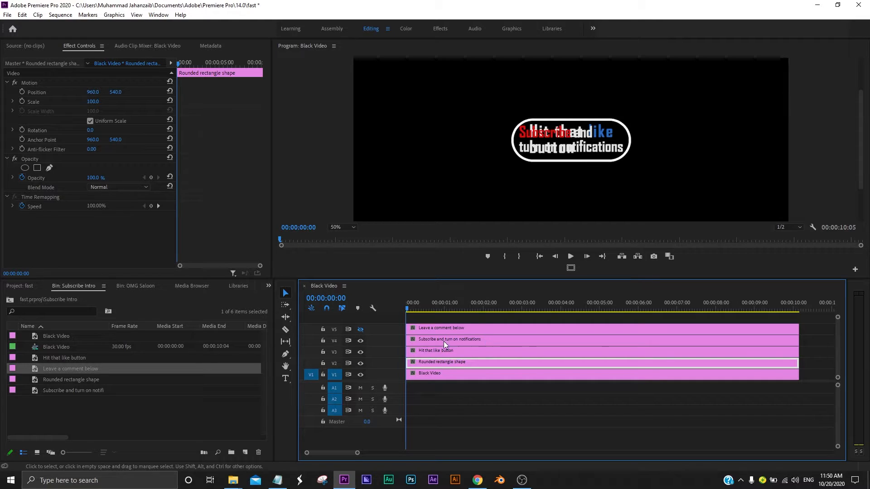
{"action": "left_click", "coordinate": [361, 341]}
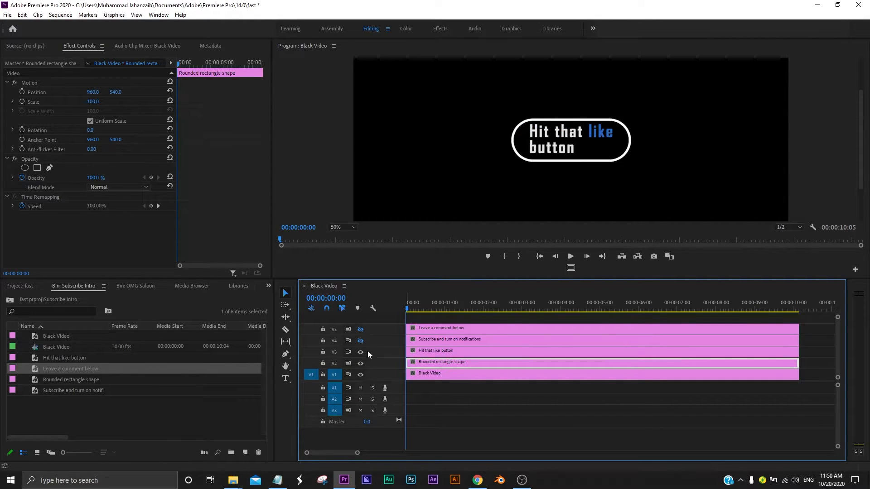
Move the "Hit that like button" clip above the rounded rectangle by setting its vertical position to 358
{"action": "left_click", "coordinate": [436, 352]}
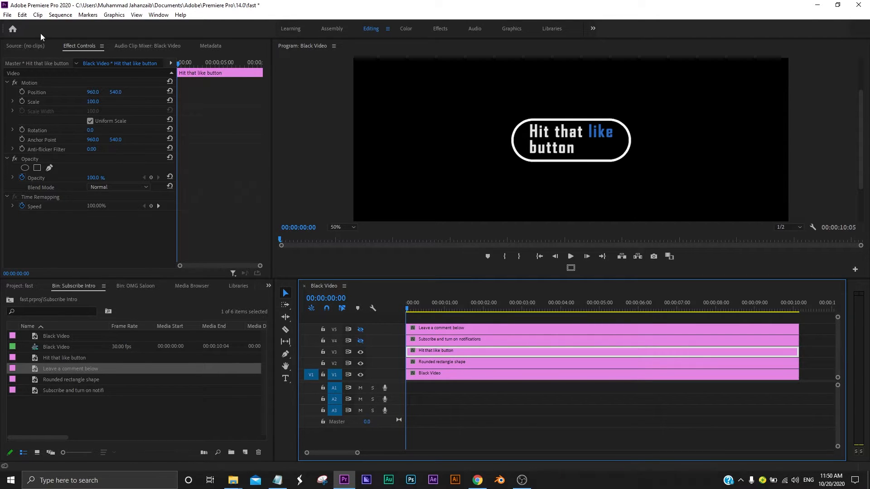
{"action": "left_click", "coordinate": [73, 44]}
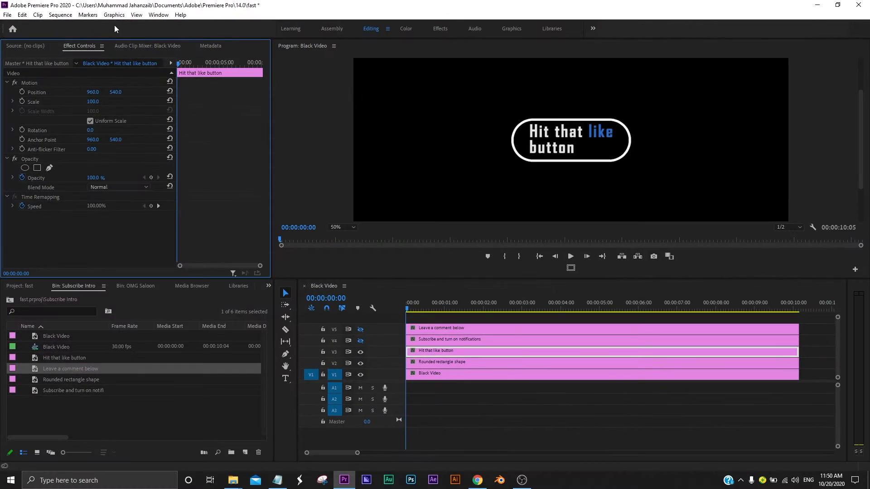
{"action": "left_click", "coordinate": [157, 15]}
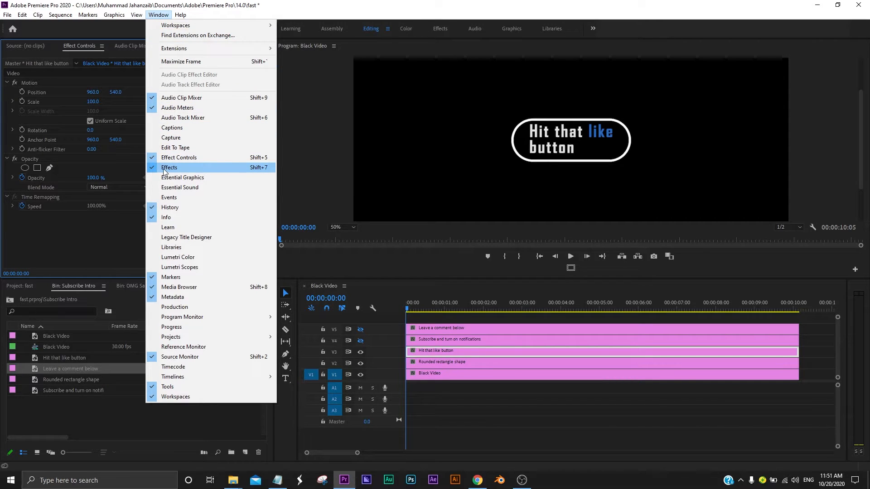
{"action": "left_click", "coordinate": [94, 17]}
{"action": "left_click", "coordinate": [91, 45]}
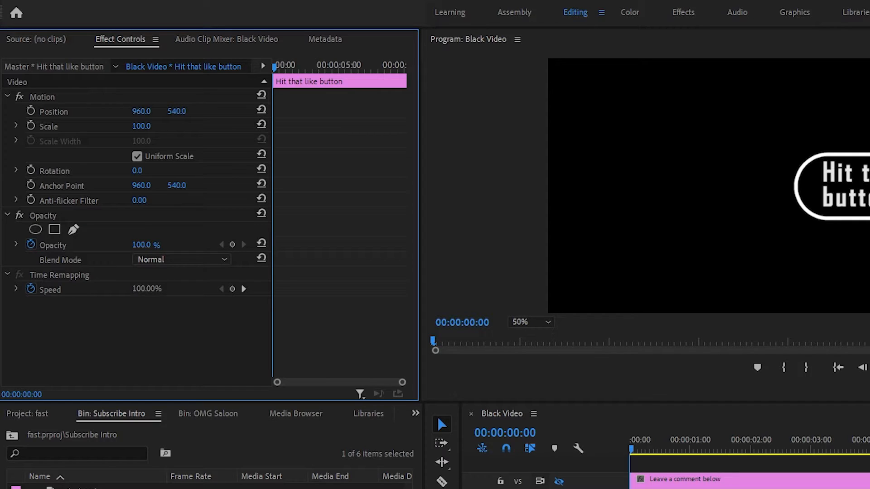
{"action": "left_click_drag", "start_coordinate": [177, 112], "coordinate": [116, 92]}
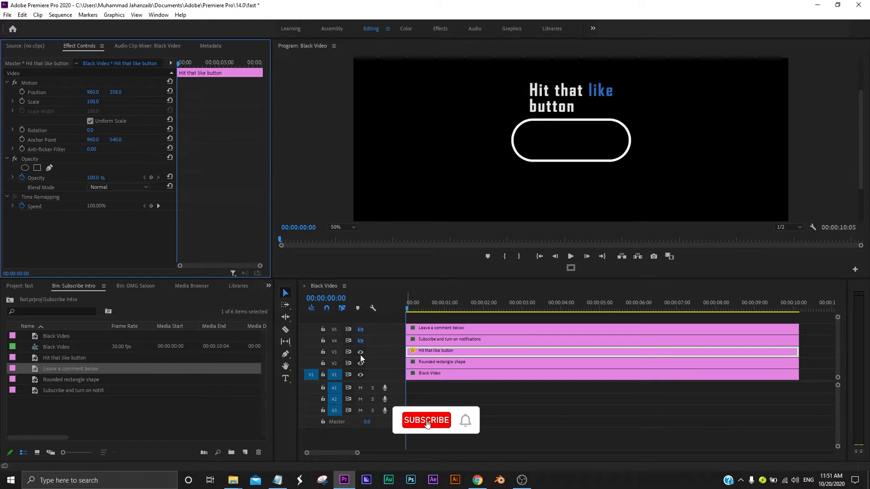
Show track V4 and move the "Subscribe and turn on notifications" clip left of the rectangle with a horizontal position of 435
{"action": "left_click", "coordinate": [361, 341]}
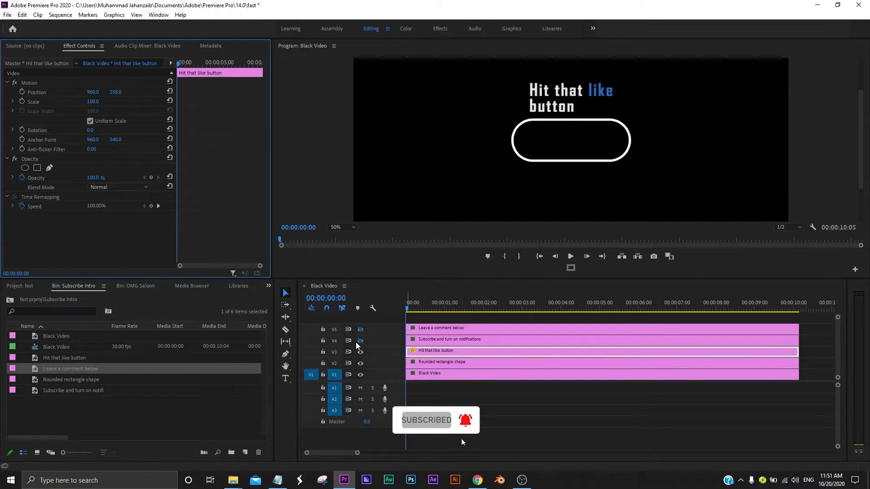
{"action": "left_click", "coordinate": [442, 341]}
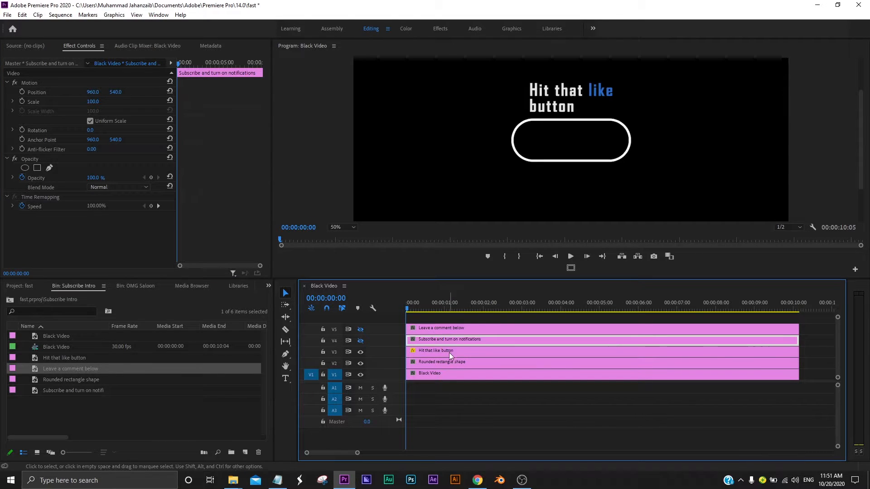
{"action": "left_click", "coordinate": [360, 340]}
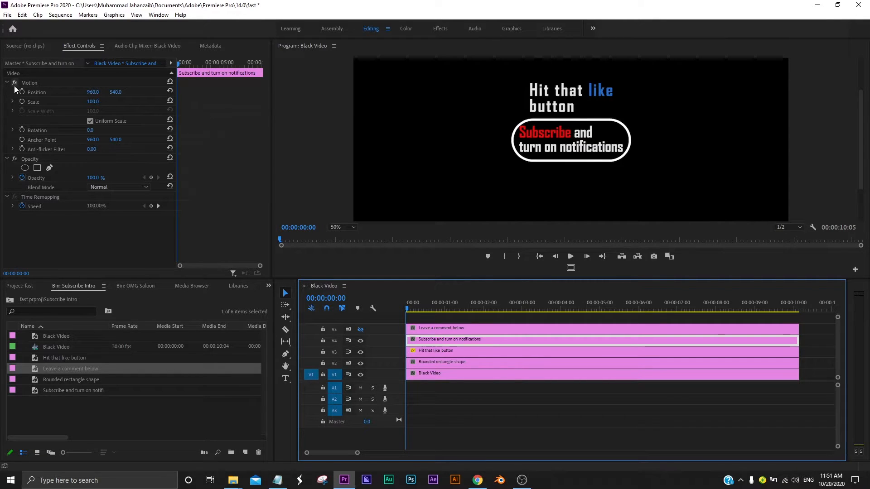
{"action": "left_click", "coordinate": [96, 93]}
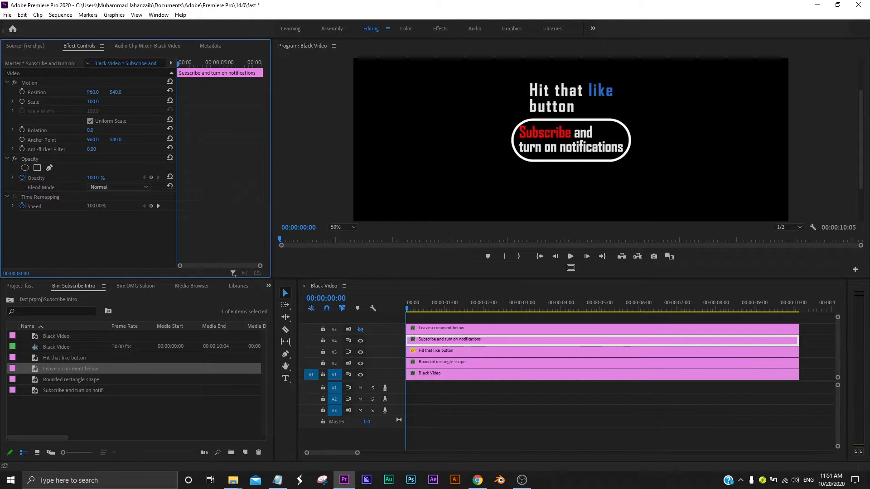
{"action": "left_click_drag", "start_coordinate": [93, 92], "coordinate": [41, 92]}
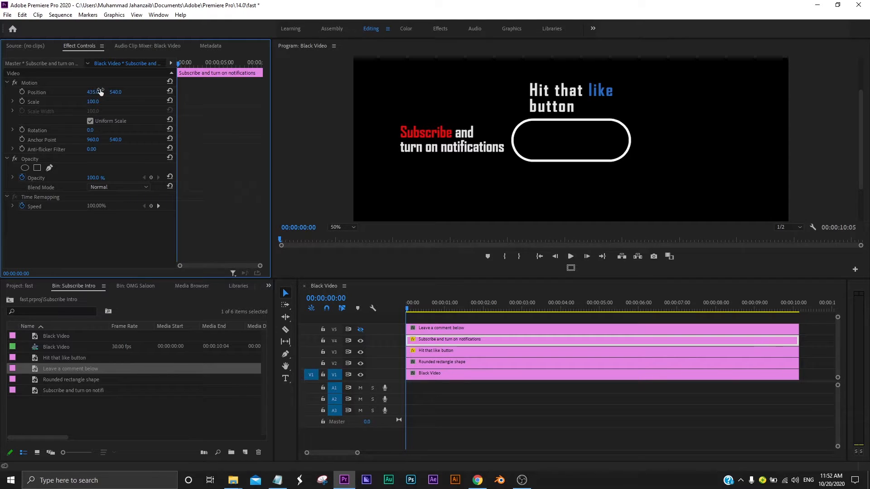
{"action": "left_click", "coordinate": [549, 143]}
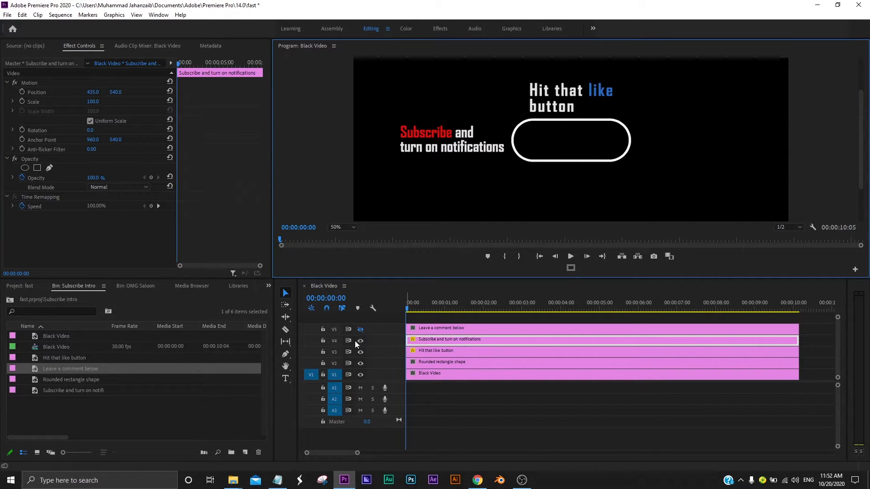
Select the "Hit that like button" clip and place the playhead at its start
{"action": "left_click", "coordinate": [431, 328]}
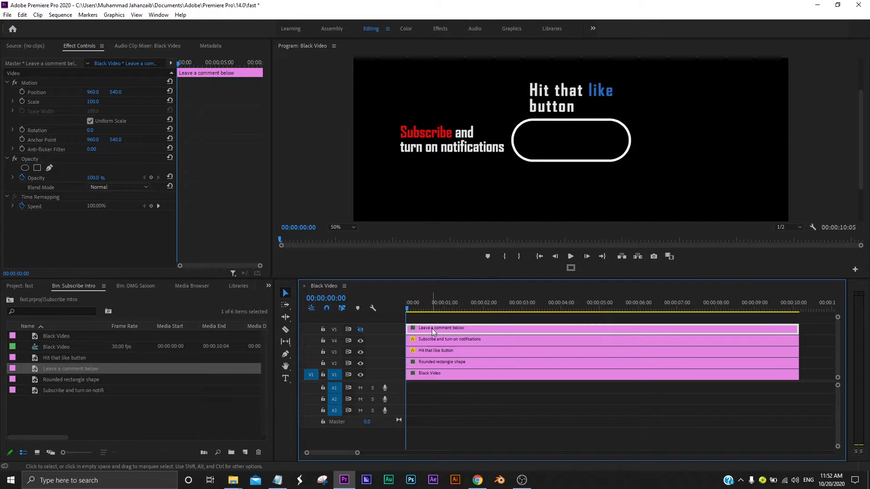
{"action": "left_click", "coordinate": [444, 350]}
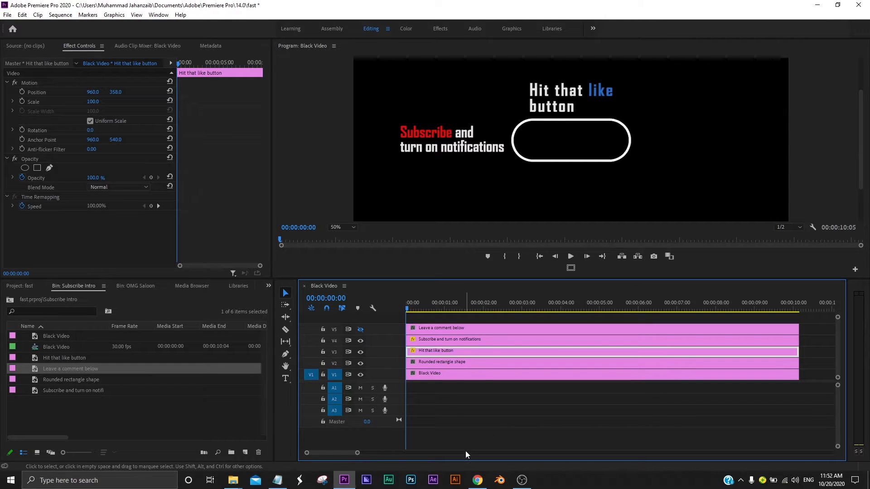
{"action": "left_click", "coordinate": [178, 65]}
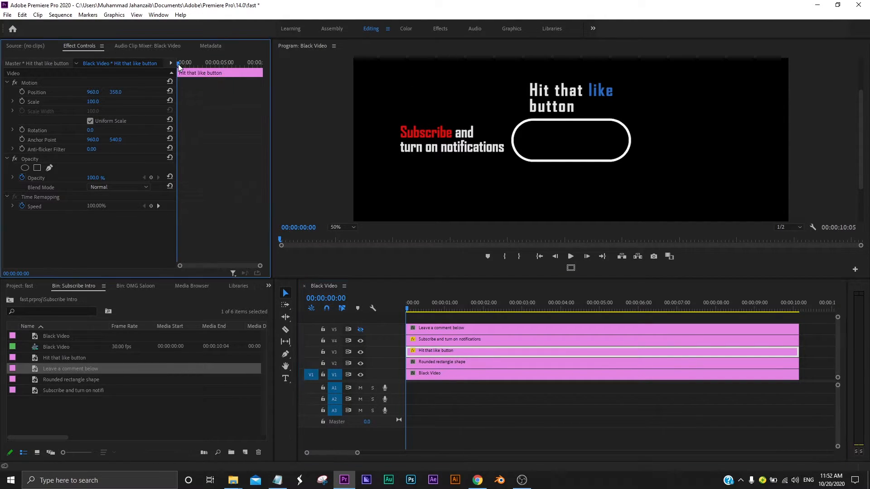
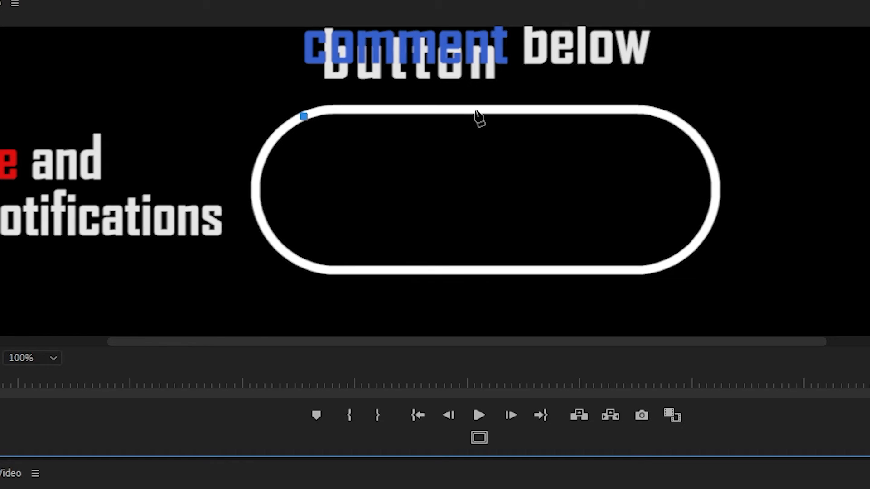
Trace the "Hit that like button" clip's opacity mask around the rounded rectangle's outline, curving both ends, and close it at its starting point
{"action": "left_click", "coordinate": [485, 112]}
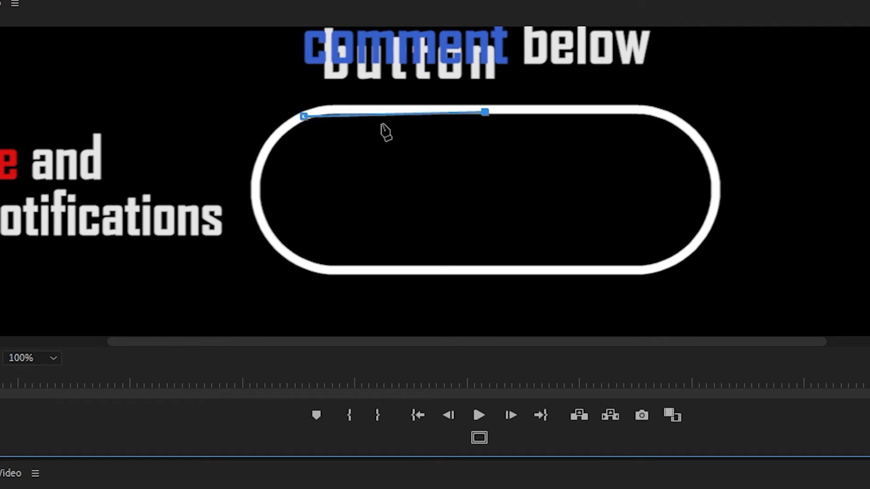
{"action": "left_click", "coordinate": [646, 113]}
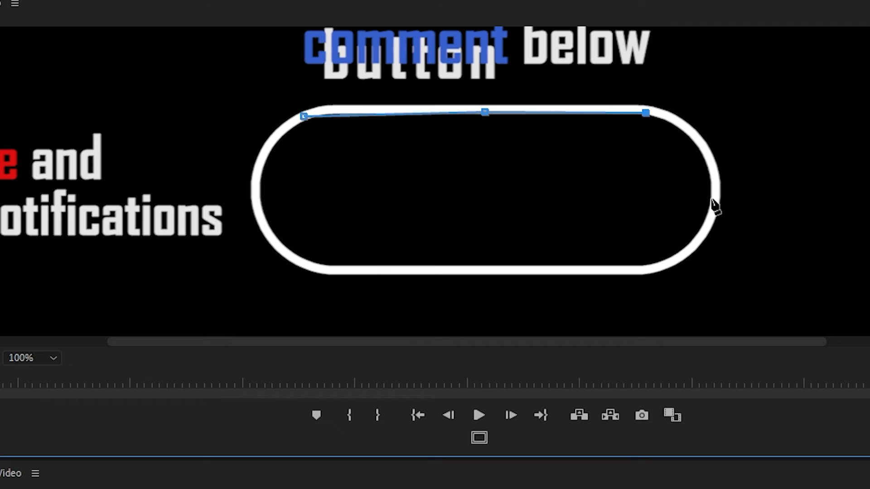
{"action": "left_click_drag", "start_coordinate": [713, 195], "coordinate": [715, 266]}
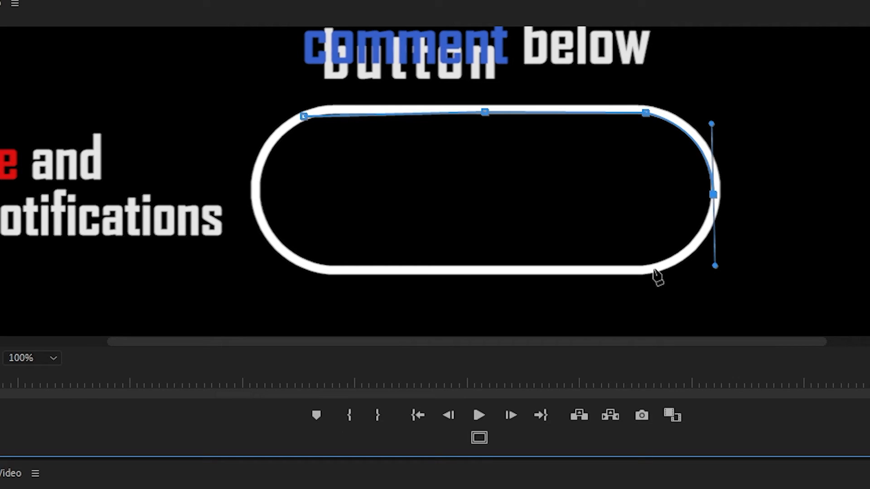
{"action": "left_click", "coordinate": [632, 269]}
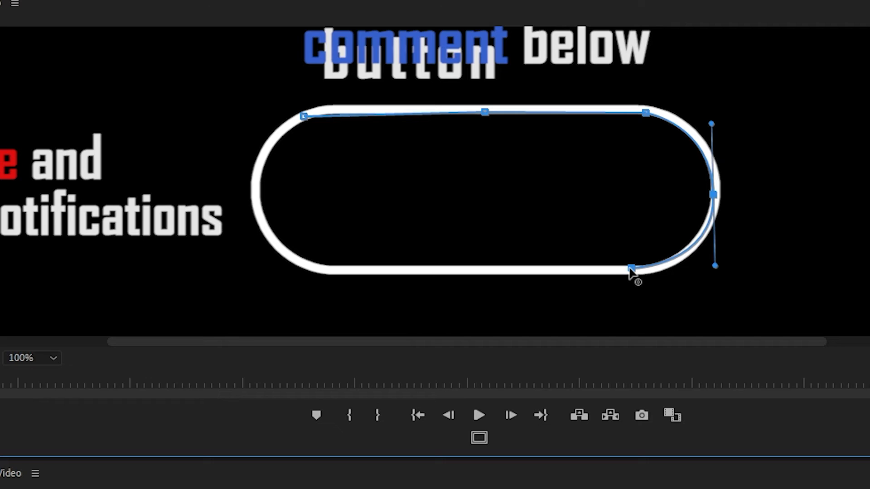
{"action": "left_click", "coordinate": [329, 268]}
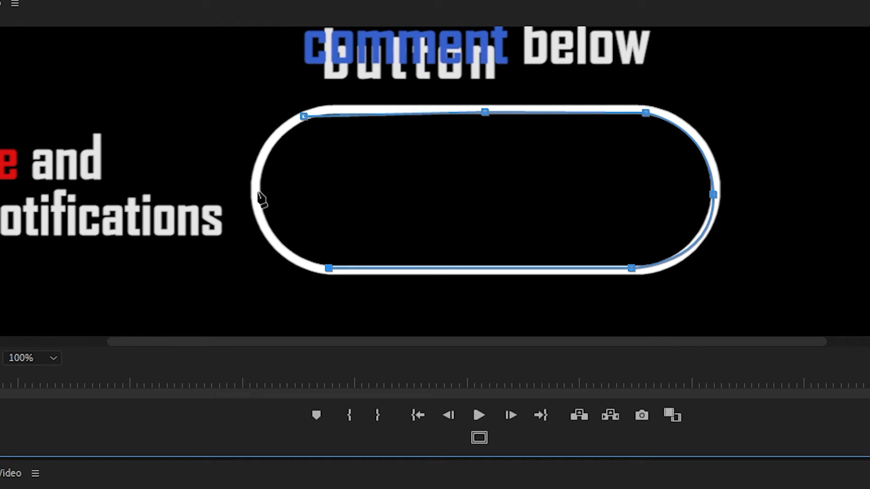
{"action": "left_click_drag", "start_coordinate": [256, 192], "coordinate": [243, 115]}
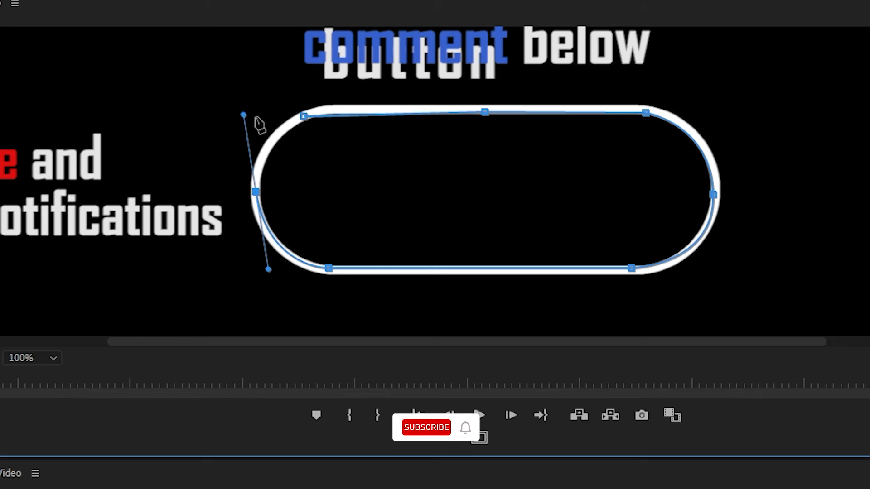
{"action": "left_click", "coordinate": [304, 117]}
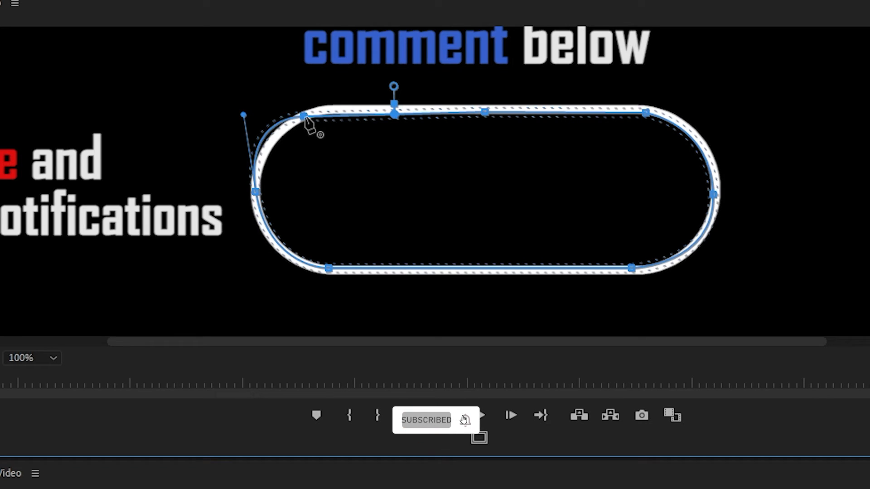
Refine the mask's upper-left curve by shaping the starting point and adding a point fitted to the rectangle's outline
{"action": "left_click_drag", "start_coordinate": [305, 115], "coordinate": [310, 108]}
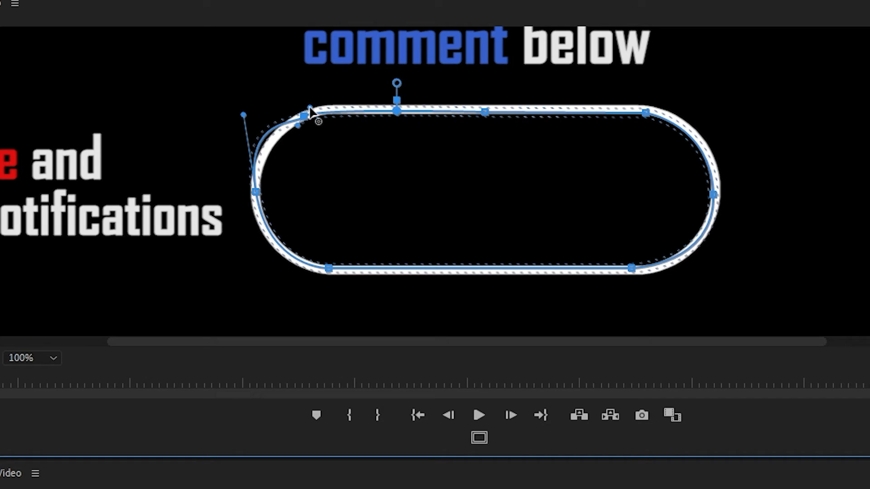
{"action": "left_click", "coordinate": [267, 141]}
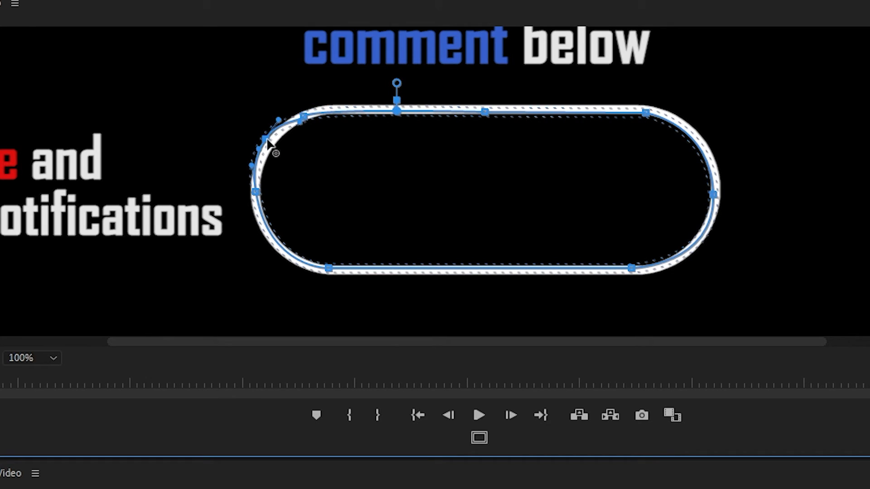
{"action": "left_click_drag", "start_coordinate": [271, 143], "coordinate": [273, 143]}
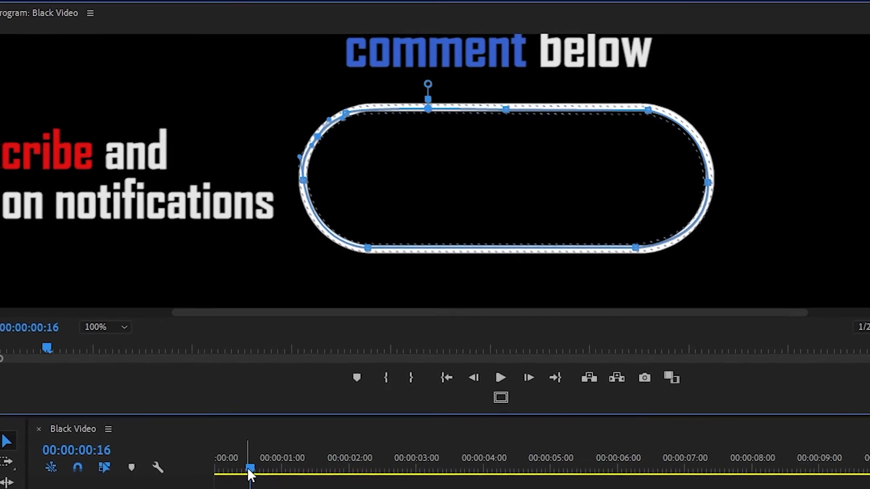
Play the start of the sequence to check the masked like title, and return the playhead to the beginning
{"action": "left_click_drag", "start_coordinate": [289, 433], "coordinate": [296, 392]}
{"action": "key", "text": "space"}
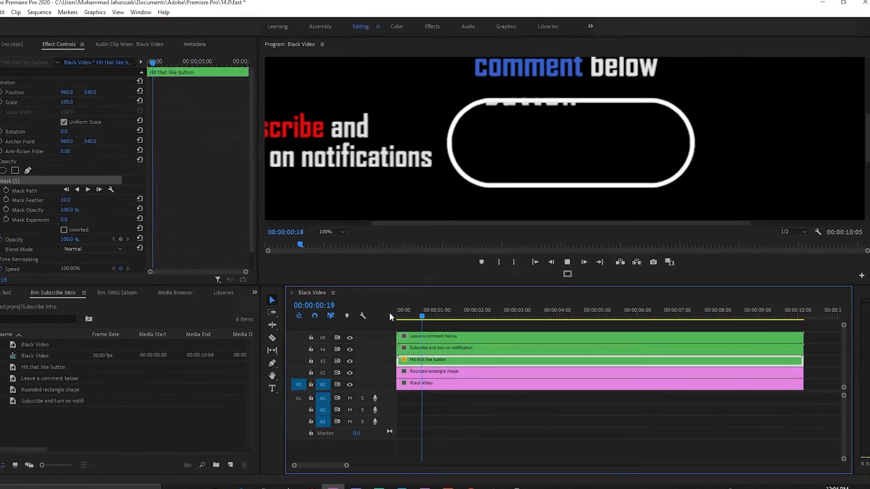
{"action": "key", "text": "space"}
{"action": "left_click_drag", "start_coordinate": [459, 310], "coordinate": [395, 310]}
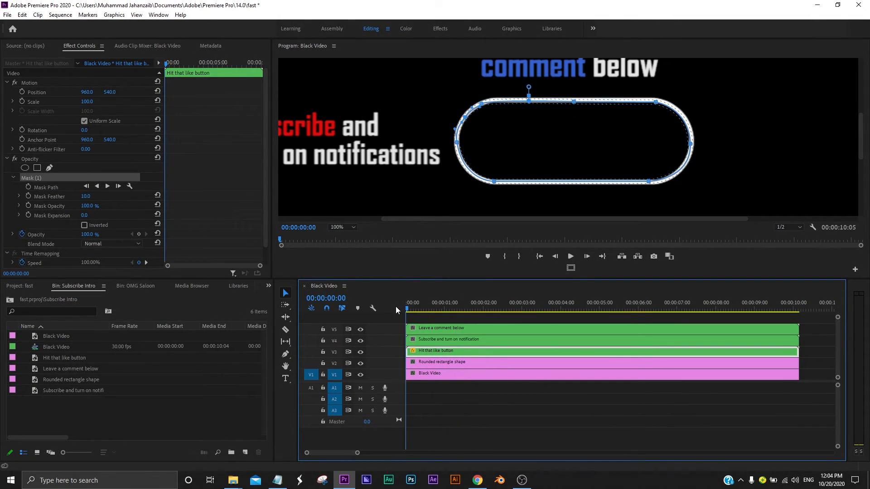
Draw a closed pen mask on the "Subscribe and turn on notification" clip, following the rounded rectangle's outline with curved ends
{"action": "left_click", "coordinate": [425, 340]}
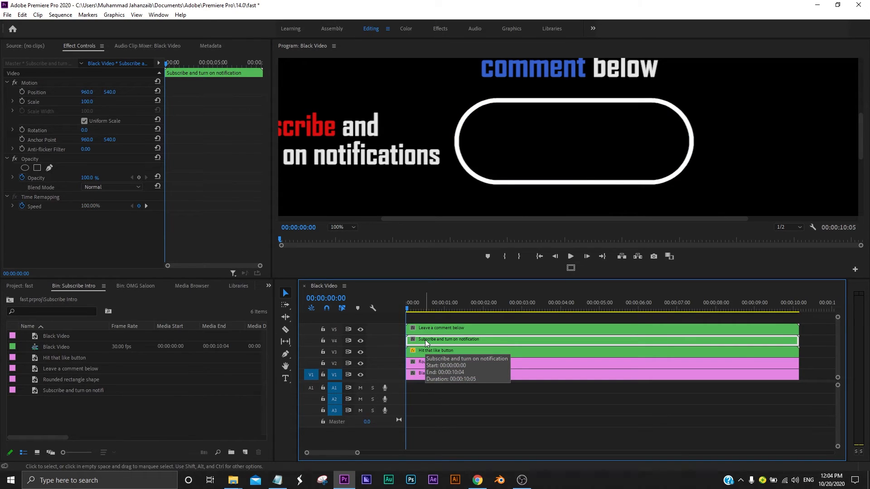
{"action": "left_click", "coordinate": [50, 168]}
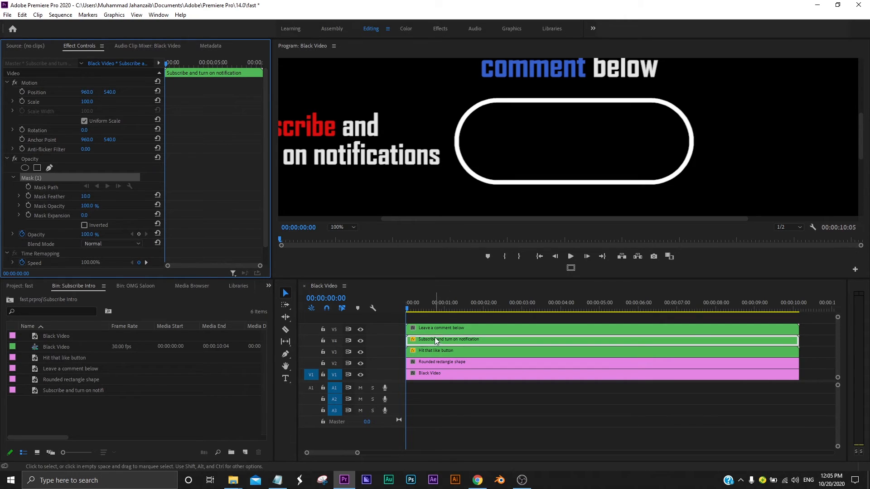
{"action": "left_click", "coordinate": [489, 102]}
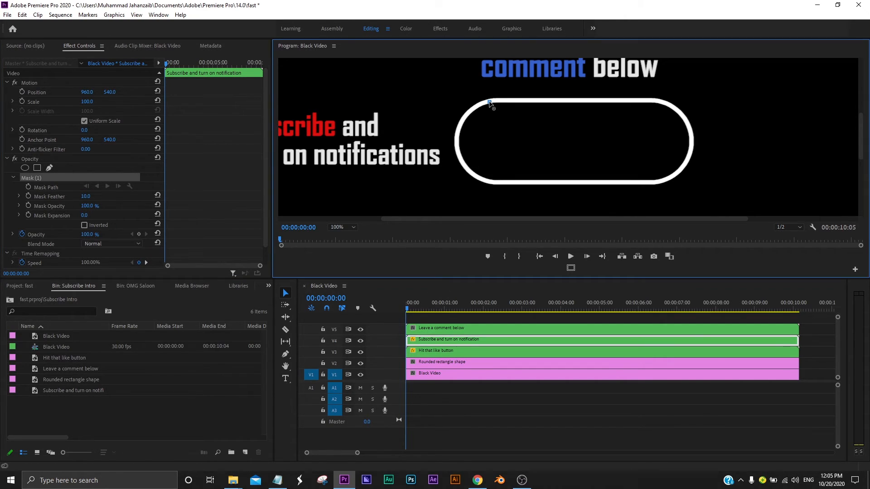
{"action": "left_click", "coordinate": [658, 102]}
{"action": "left_click_drag", "start_coordinate": [690, 143], "coordinate": [643, 186]}
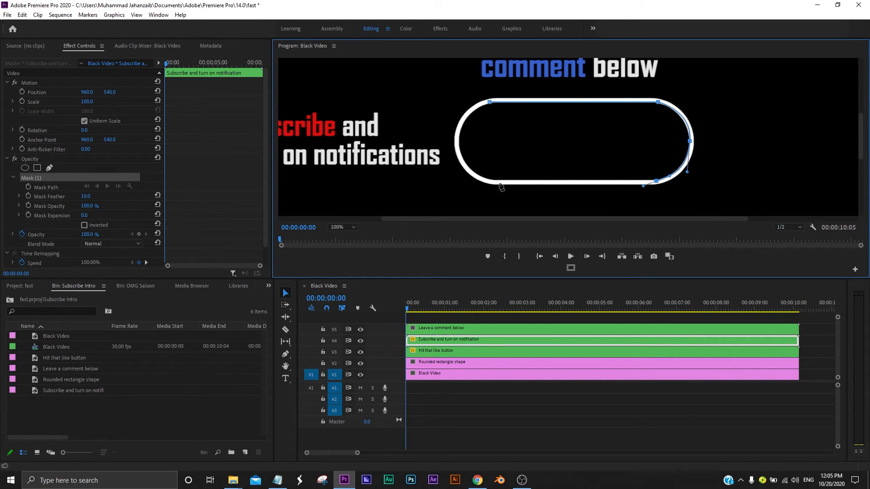
{"action": "left_click", "coordinate": [497, 181]}
{"action": "left_click_drag", "start_coordinate": [458, 144], "coordinate": [451, 102]}
{"action": "left_click", "coordinate": [488, 103]}
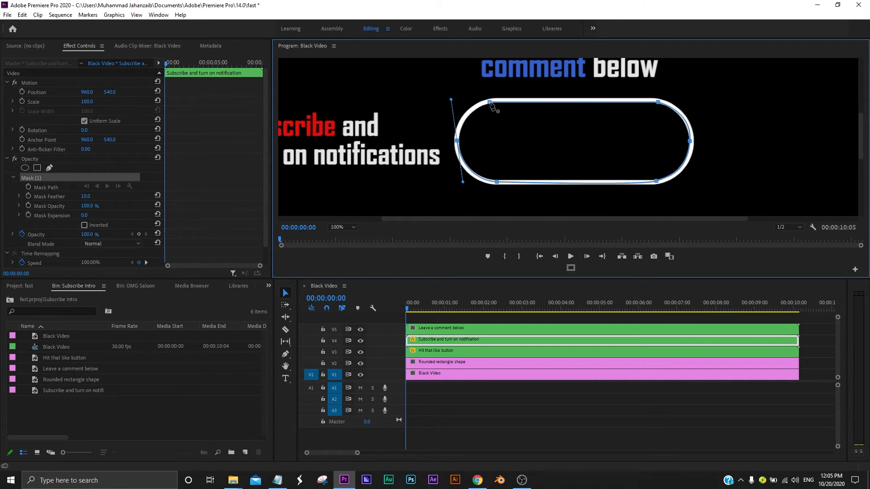
Fit the subscribe mask's left curve to the outline with extra points and set its Mask Feather to 0
{"action": "left_click", "coordinate": [465, 113]}
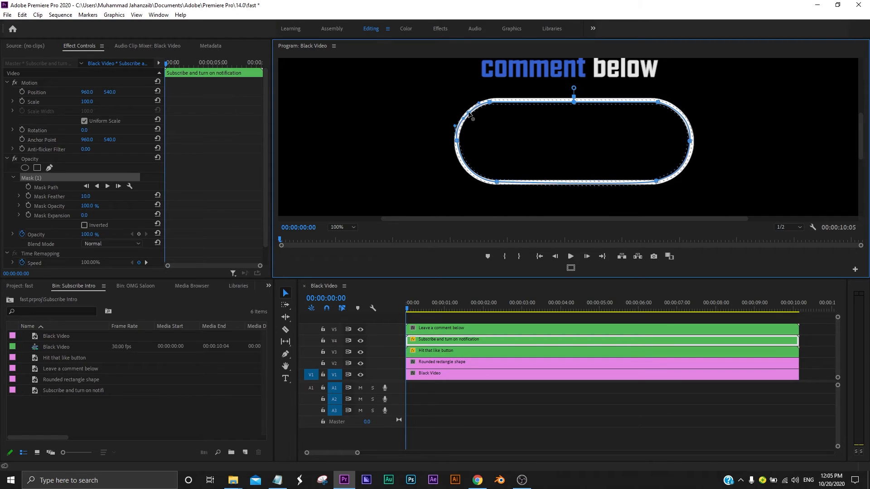
{"action": "left_click", "coordinate": [458, 142]}
{"action": "left_click", "coordinate": [468, 169]}
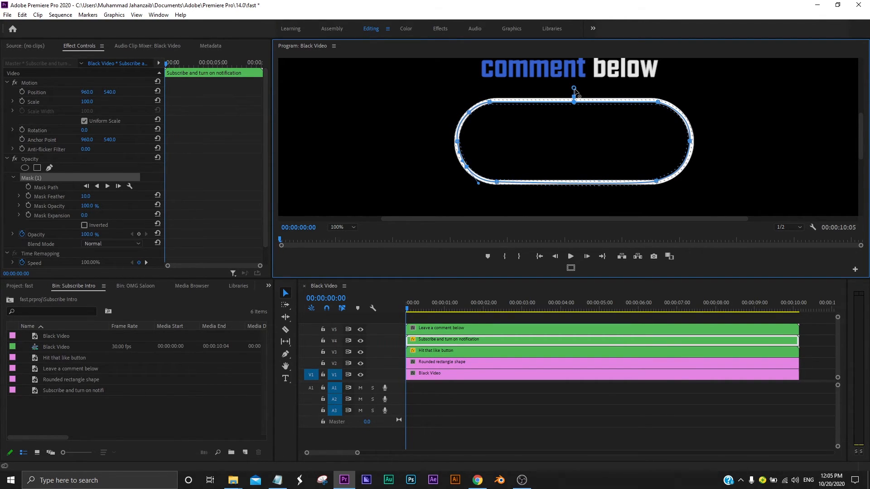
{"action": "mouse_move", "coordinate": [575, 94]}
{"action": "left_mouse_down"}
{"action": "mouse_move", "coordinate": [576, 85]}
{"action": "mouse_move", "coordinate": [576, 93]}
{"action": "left_mouse_up"}
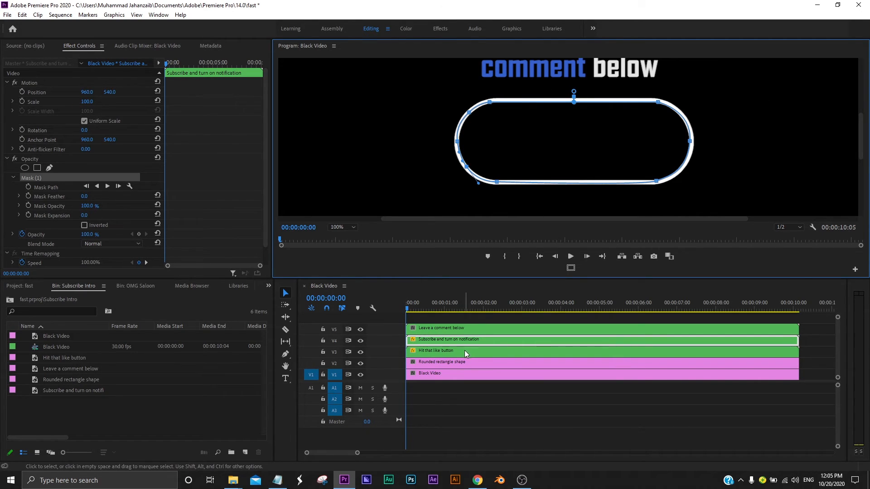
Draw a closed pen mask on the "Leave a comment below" clip along the rounded rectangle's outline
{"action": "left_click", "coordinate": [461, 328]}
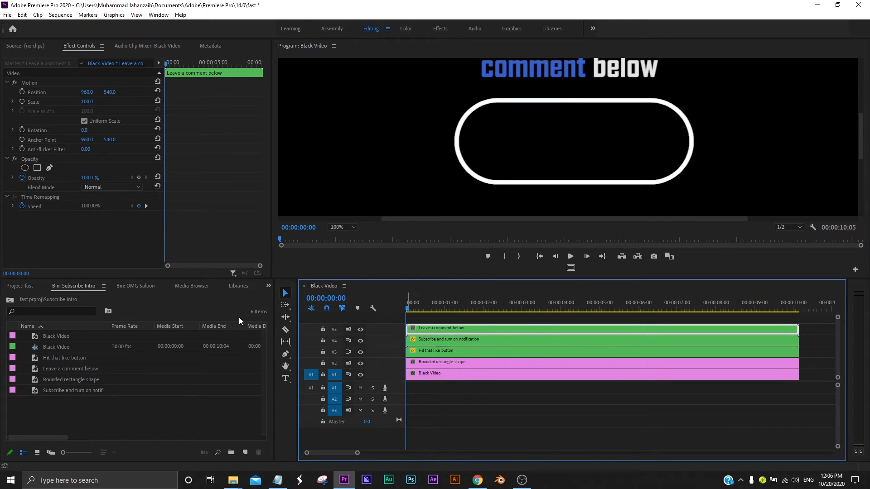
{"action": "left_click", "coordinate": [40, 169]}
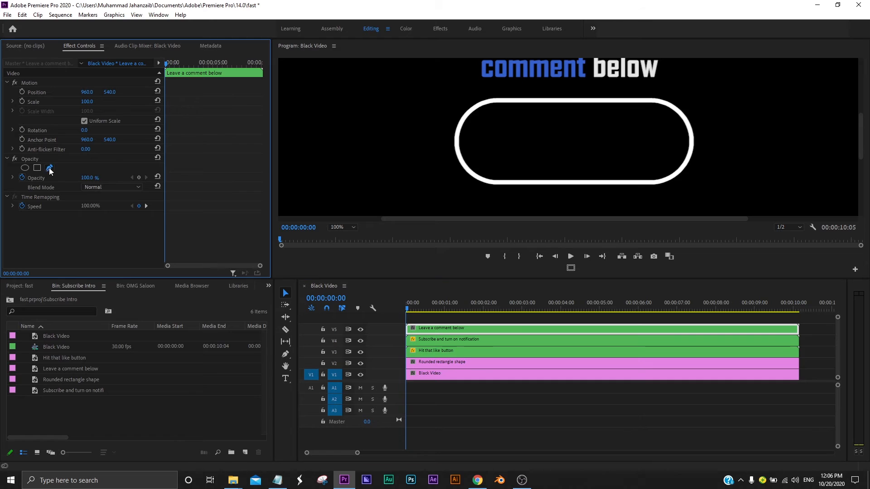
{"action": "left_click", "coordinate": [497, 102]}
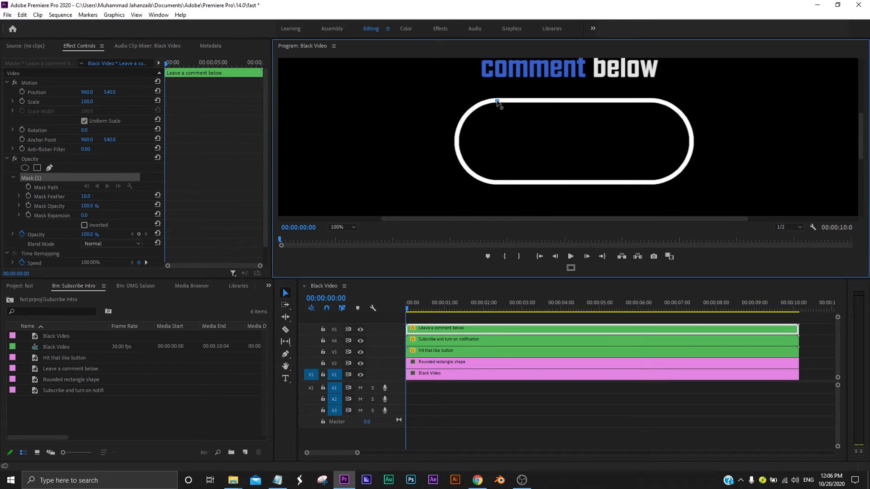
{"action": "left_click", "coordinate": [653, 101]}
{"action": "left_click_drag", "start_coordinate": [690, 141], "coordinate": [643, 183]}
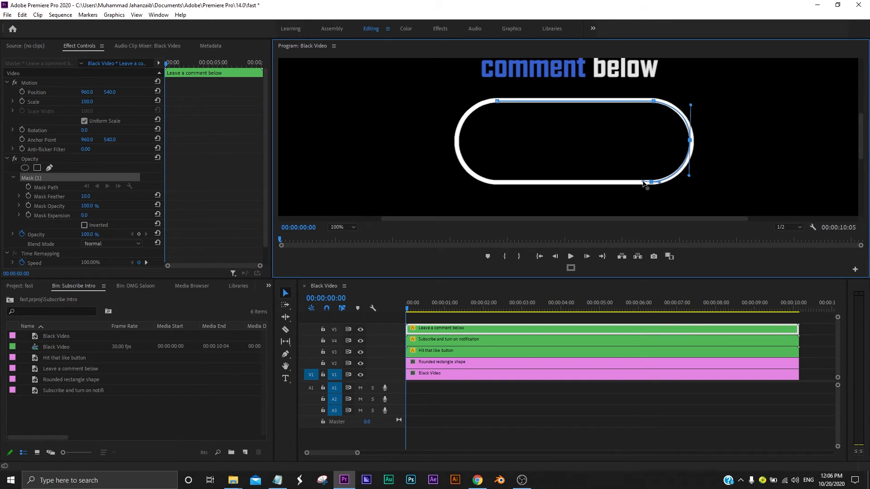
{"action": "left_click", "coordinate": [494, 182]}
{"action": "left_click_drag", "start_coordinate": [456, 142], "coordinate": [451, 108]}
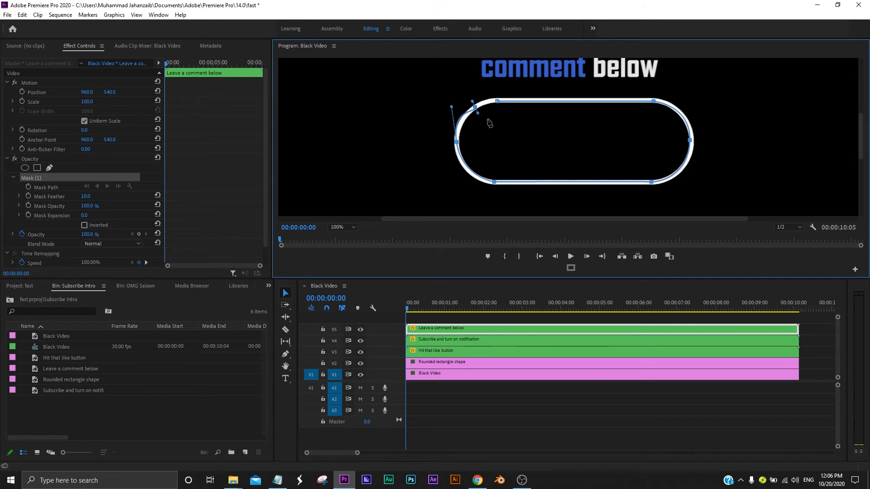
{"action": "left_click", "coordinate": [498, 102]}
Reduce the comment mask's feather to about 3, adjust its upper-left curve, and deselect the clip
{"action": "left_click_drag", "start_coordinate": [574, 89], "coordinate": [578, 92]}
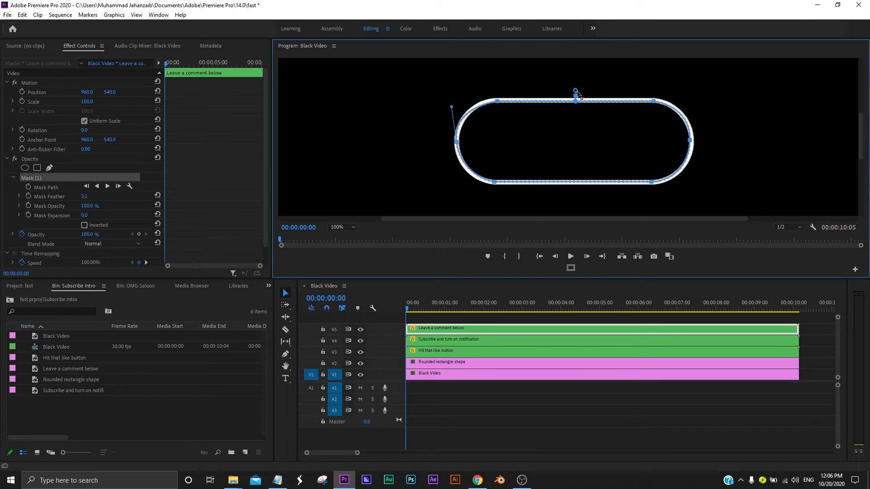
{"action": "left_click_drag", "start_coordinate": [461, 127], "coordinate": [462, 123]}
{"action": "left_click", "coordinate": [671, 418]}
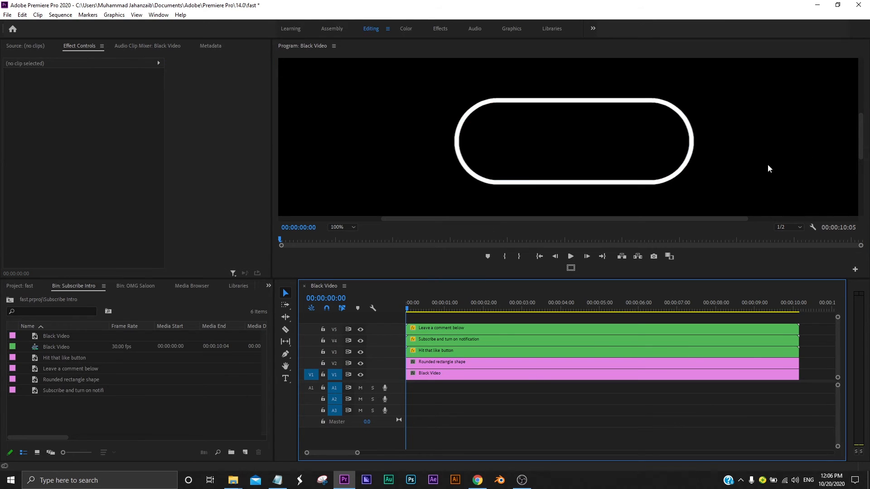
Set the preview zoom to 50% and play the sequence to check the three masked titles
{"action": "left_click", "coordinate": [352, 228]}
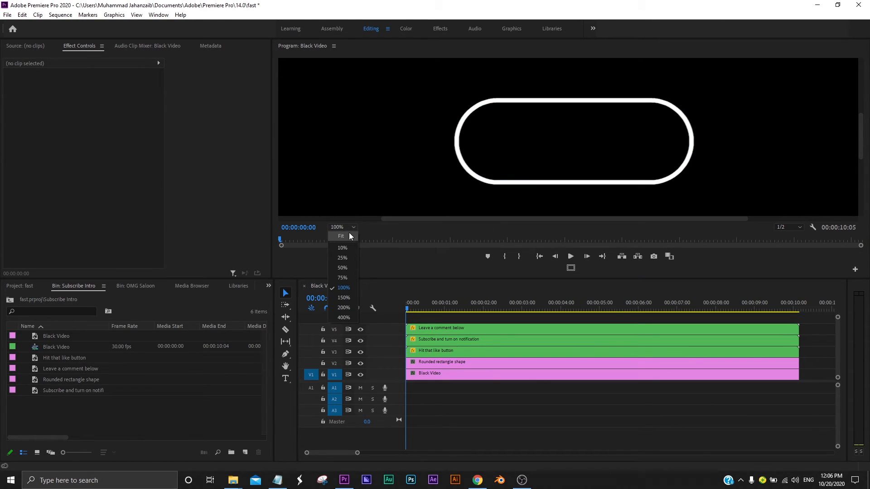
{"action": "left_click", "coordinate": [348, 257]}
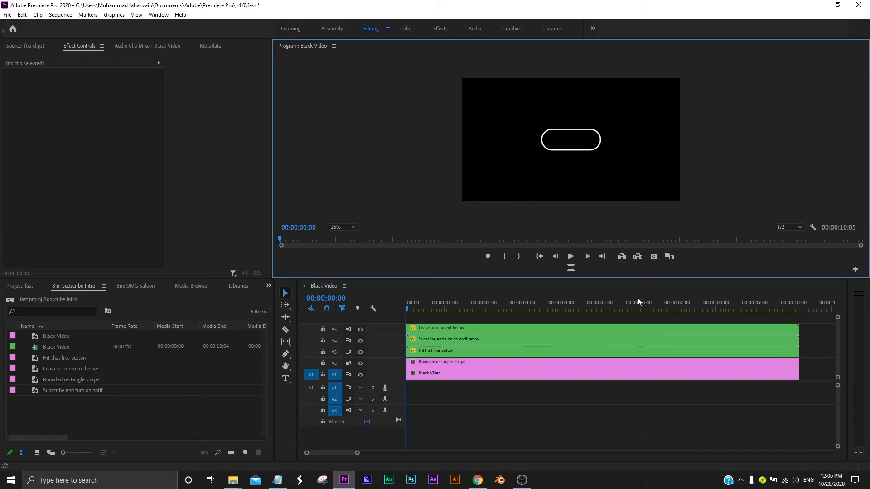
{"action": "left_click", "coordinate": [349, 226]}
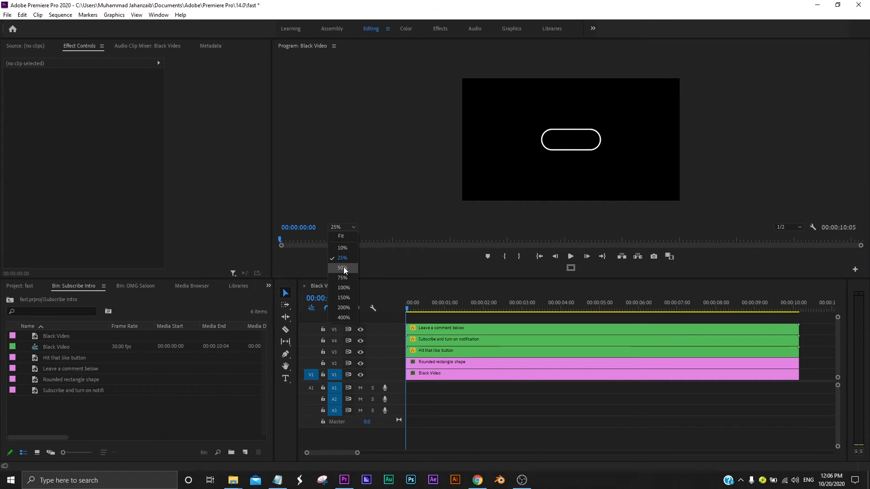
{"action": "left_click", "coordinate": [344, 267]}
{"action": "key", "text": "space"}
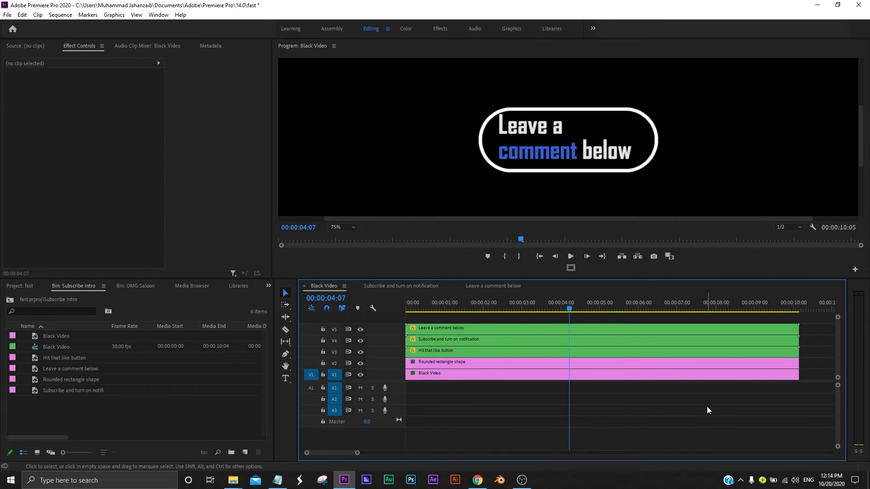
Nest all five stacked clips in the Black Video sequence under the name "Subscriber Intro"
{"action": "left_click_drag", "start_coordinate": [709, 410], "coordinate": [572, 314]}
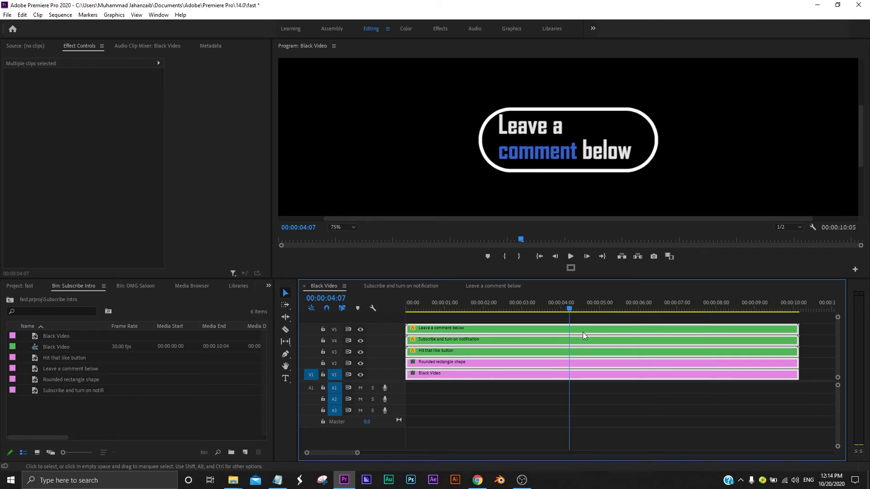
{"action": "right_click", "coordinate": [599, 331]}
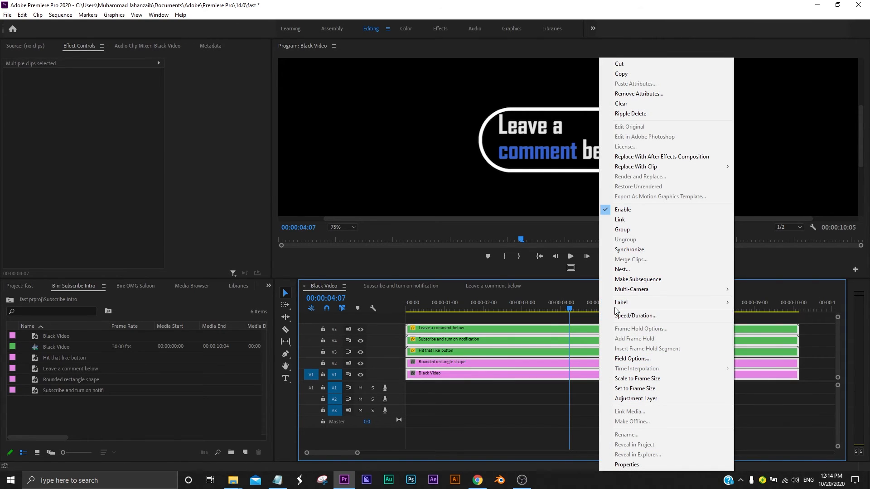
{"action": "left_click", "coordinate": [622, 269]}
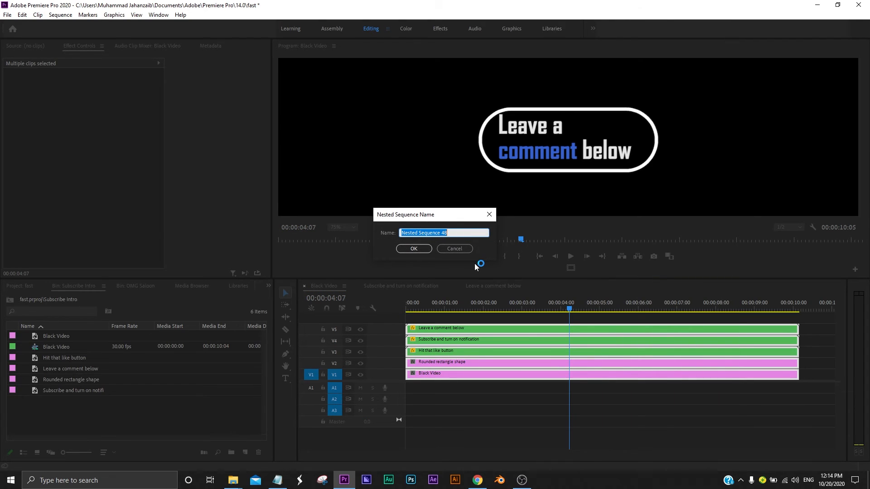
{"action": "type", "text": "Subscriber Intro"}
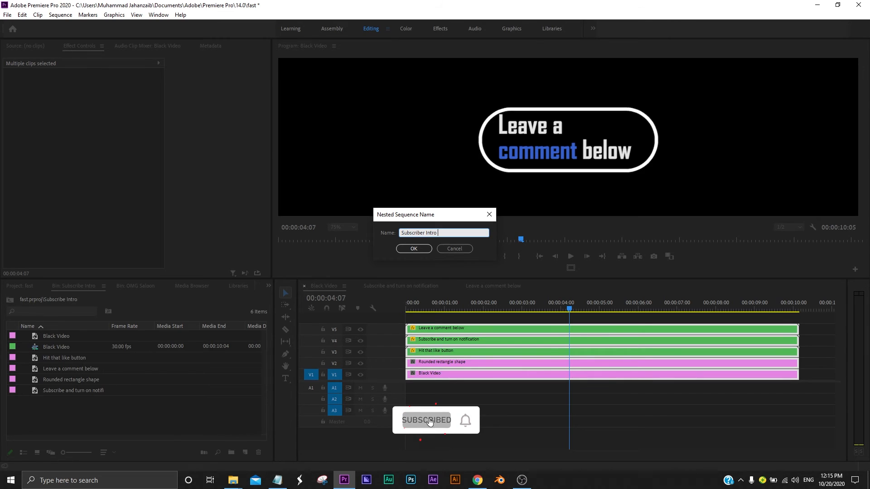
{"action": "left_click", "coordinate": [416, 248]}
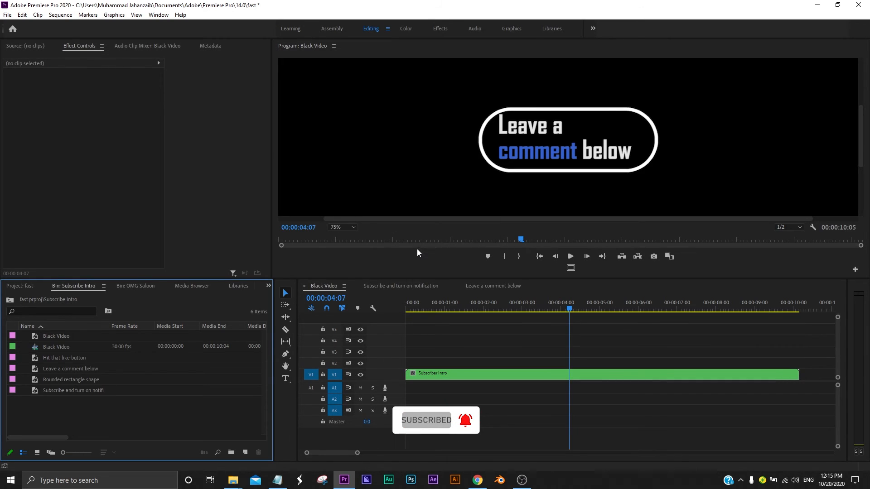
Play the sequence from the start and trim the end of the nested clip to about 00:00:05:28
{"action": "left_click_drag", "start_coordinate": [570, 308], "coordinate": [401, 310]}
{"action": "key", "text": "space"}
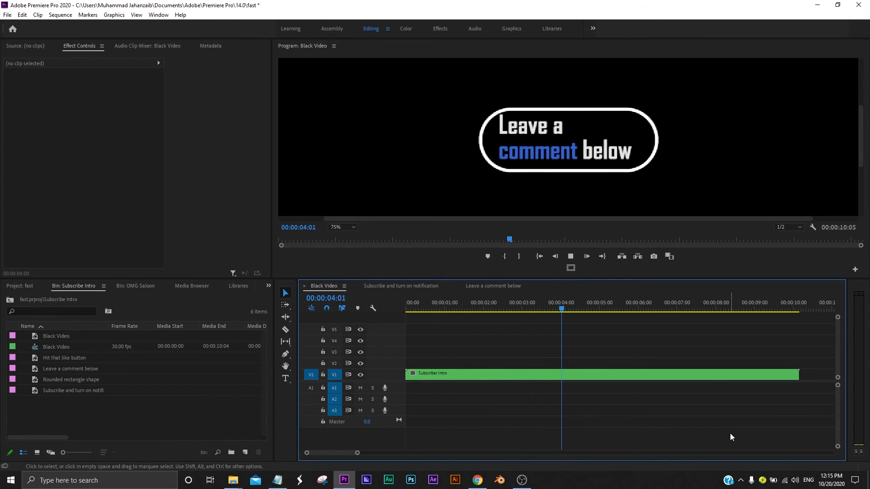
{"action": "key", "text": "space"}
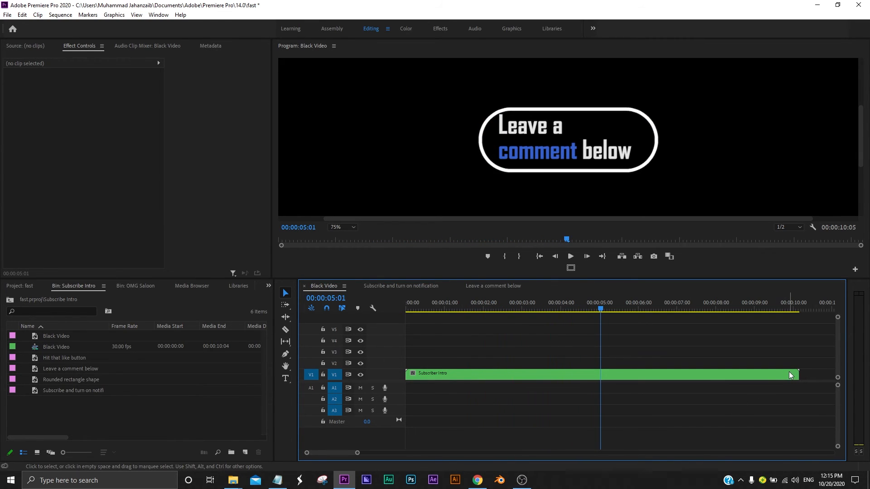
{"action": "left_click_drag", "start_coordinate": [797, 375], "coordinate": [635, 375]}
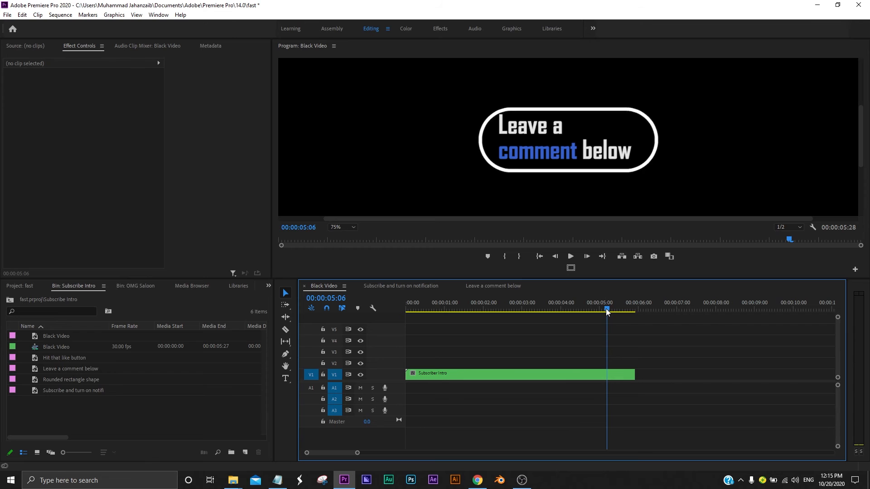
Add an Opacity keyframe of 0% at the very start of the nested Subscriber Intro clip
{"action": "left_click_drag", "start_coordinate": [607, 312], "coordinate": [401, 319]}
{"action": "left_click", "coordinate": [567, 376]}
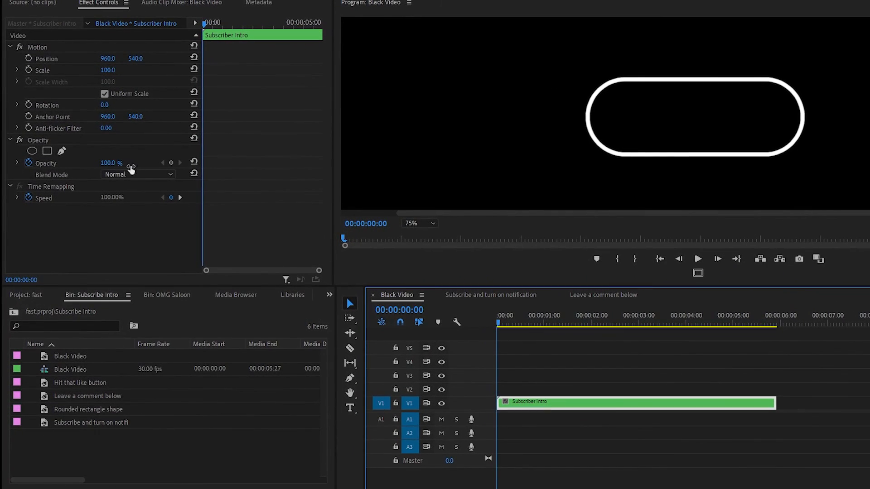
{"action": "left_click", "coordinate": [172, 163]}
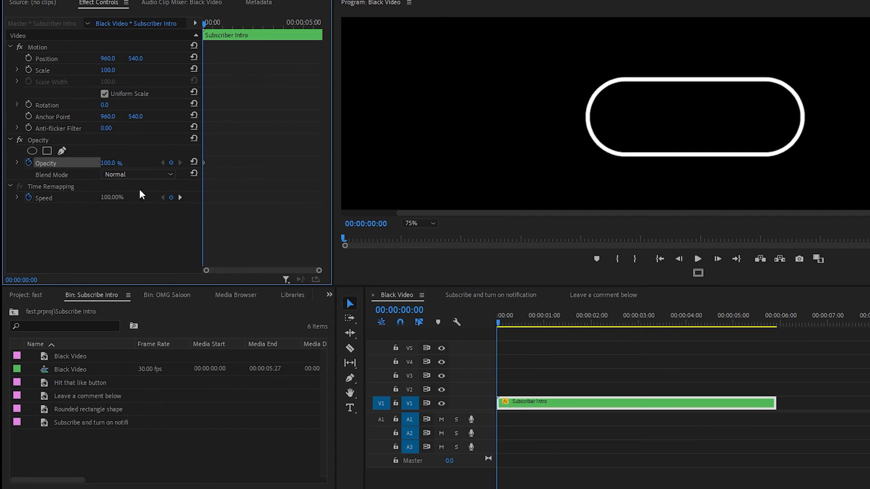
{"action": "left_click", "coordinate": [109, 163]}
{"action": "type", "text": "0"}
{"action": "key", "text": "Return"}
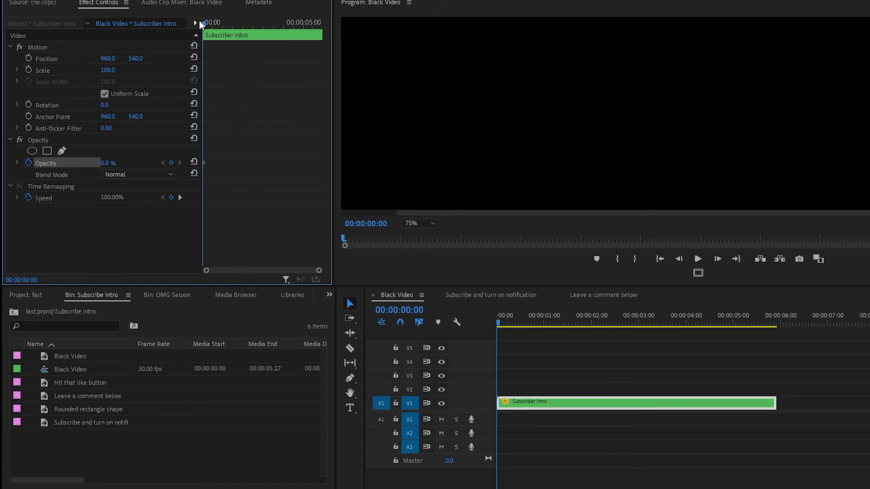
Complete the fade-in with a 100% Opacity keyframe placed at 00:00:00:18
{"action": "left_click_drag", "start_coordinate": [203, 23], "coordinate": [209, 27]}
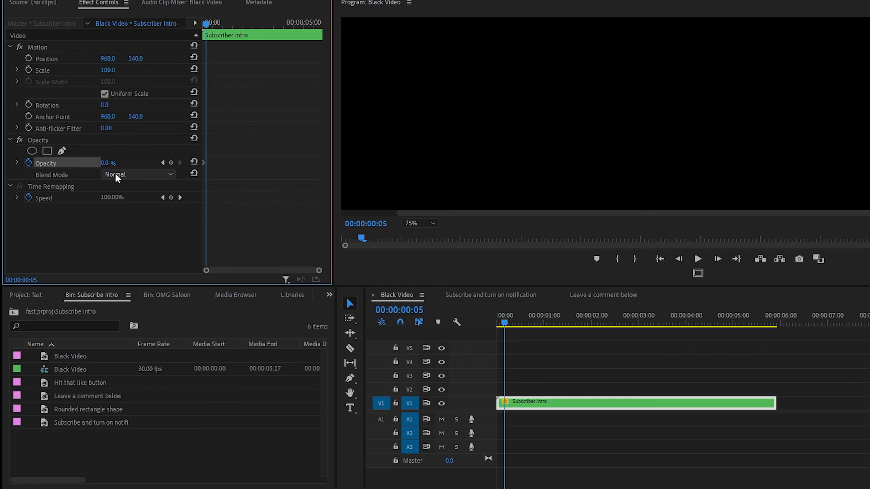
{"action": "left_click", "coordinate": [111, 162]}
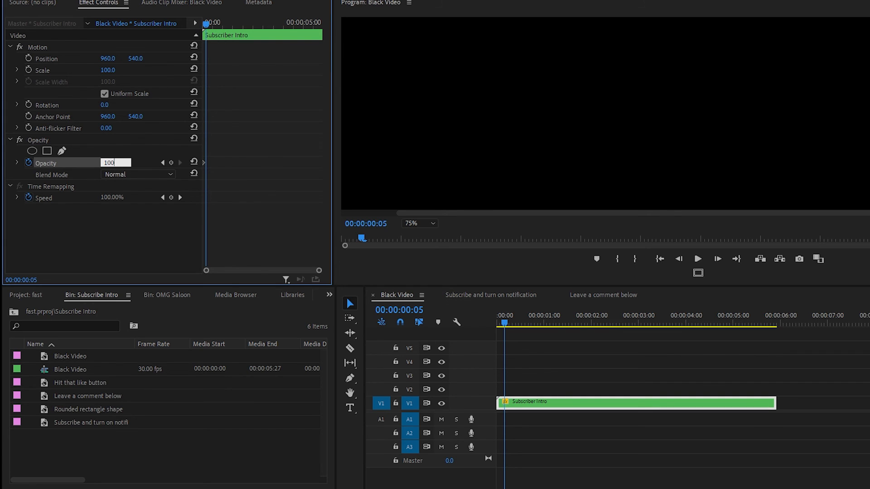
{"action": "type", "text": "0"}
{"action": "key", "text": "Return"}
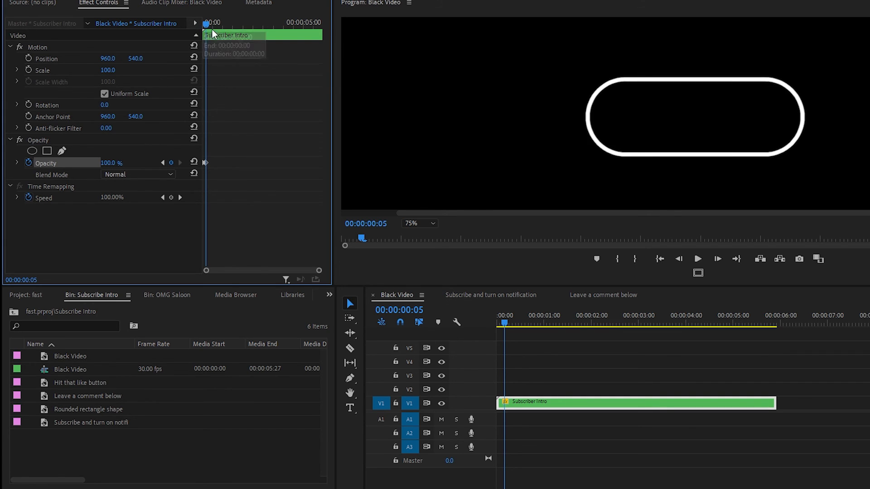
{"action": "mouse_move", "coordinate": [207, 24]}
{"action": "left_mouse_down"}
{"action": "mouse_move", "coordinate": [198, 27]}
{"action": "mouse_move", "coordinate": [216, 26]}
{"action": "left_mouse_up"}
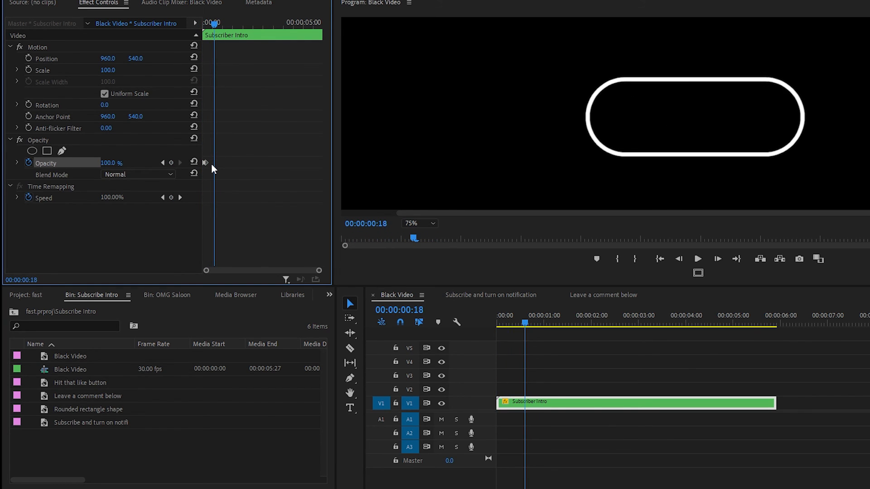
{"action": "left_click_drag", "start_coordinate": [206, 162], "coordinate": [214, 166]}
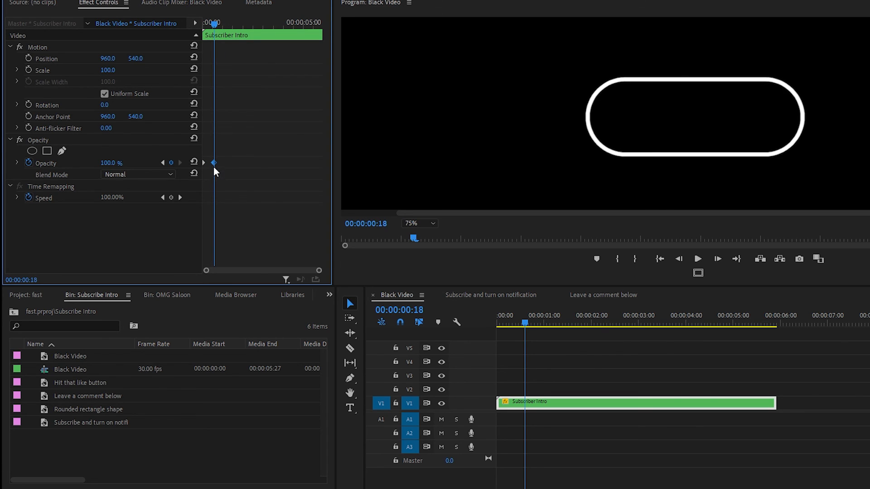
Add a fade-out to the nested clip with Opacity keyframes of 100% at 00:00:04:27 and 0% at 00:00:05:14
{"action": "key", "text": "Home"}
{"action": "key", "text": "space"}
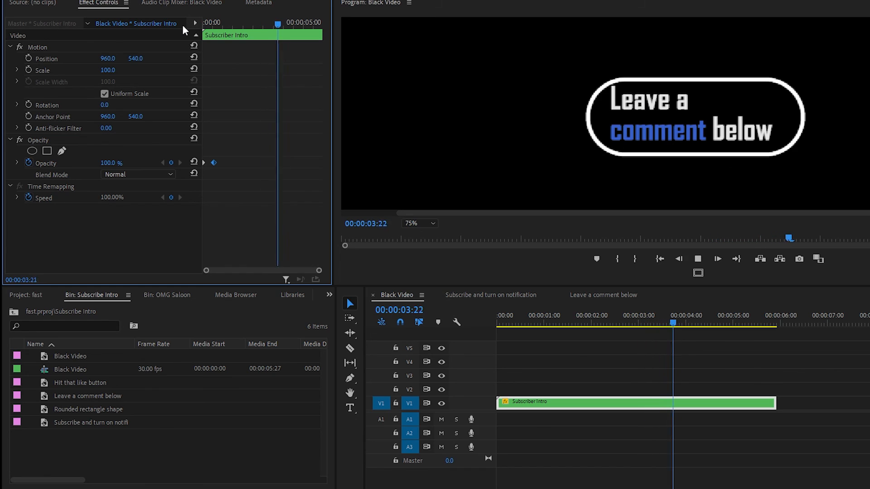
{"action": "key", "text": "space"}
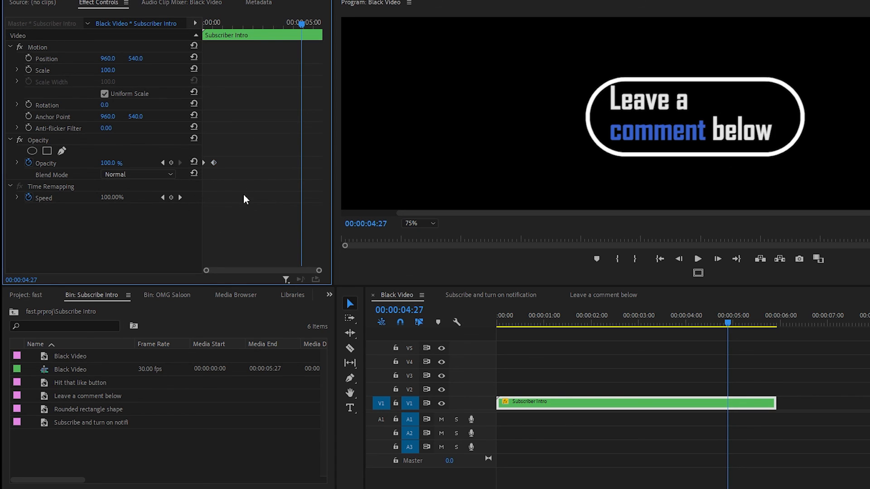
{"action": "left_click", "coordinate": [172, 163]}
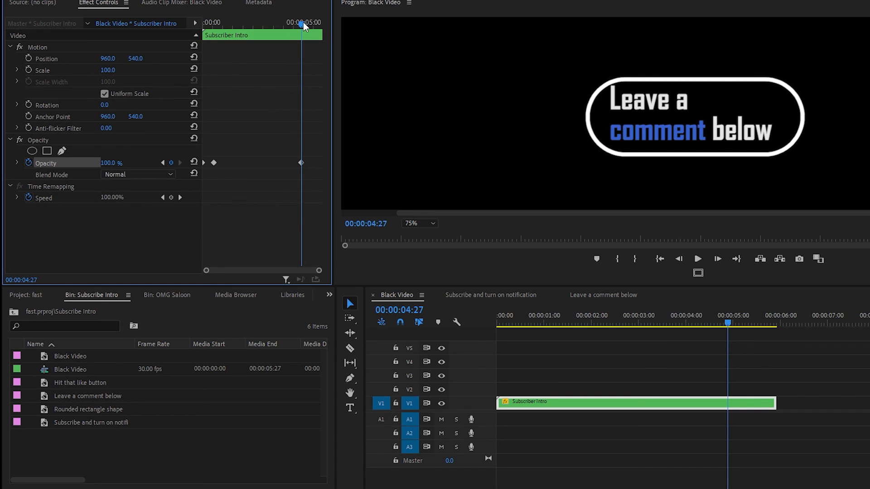
{"action": "left_click_drag", "start_coordinate": [304, 27], "coordinate": [313, 26]}
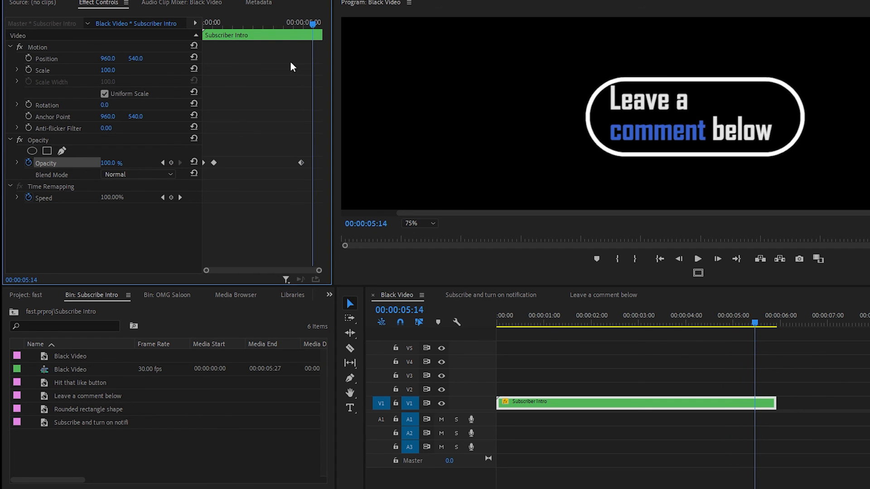
{"action": "left_click", "coordinate": [116, 161]}
{"action": "type", "text": "0"}
{"action": "key", "text": "Return"}
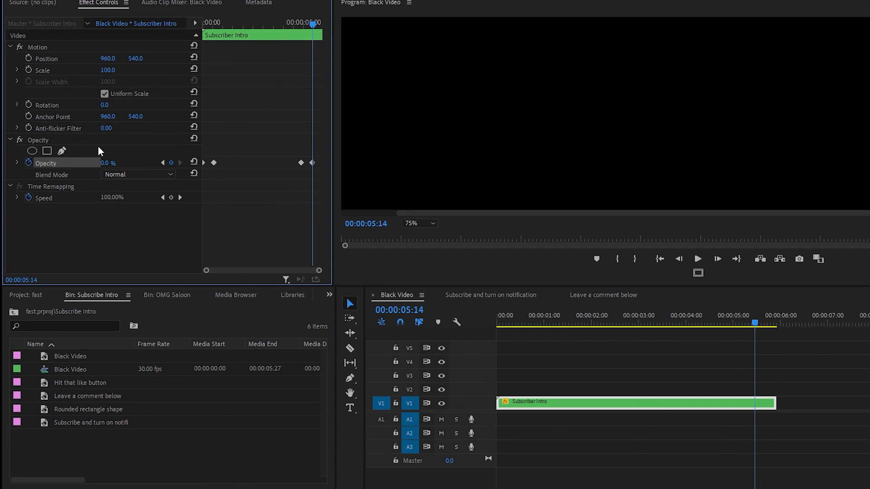
Play the sequence from the beginning to check the nested clip's fade-in and fade-out
{"action": "left_click", "coordinate": [693, 337]}
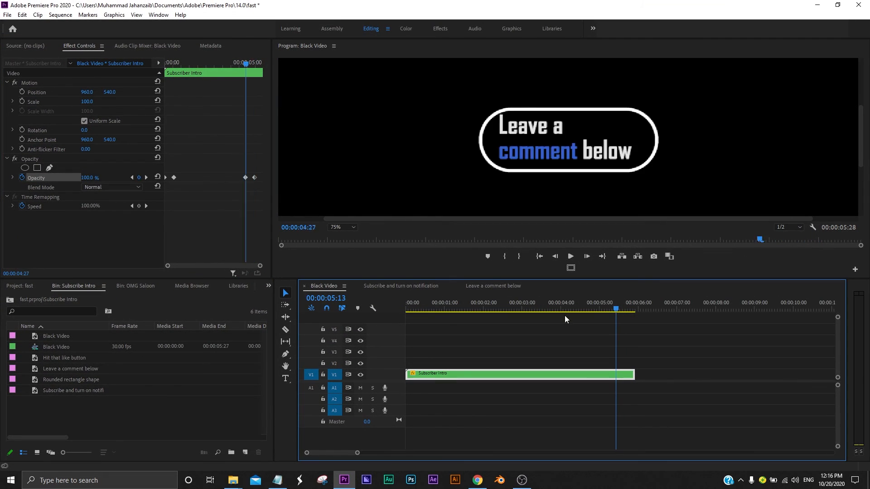
{"action": "key", "text": "Home"}
{"action": "key", "text": "space"}
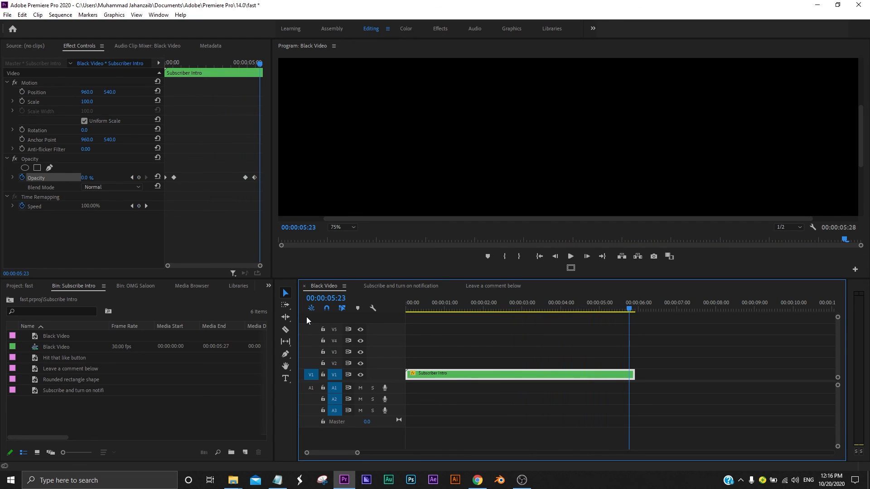
{"action": "left_click_drag", "start_coordinate": [631, 309], "coordinate": [402, 344]}
{"action": "key", "text": "space"}
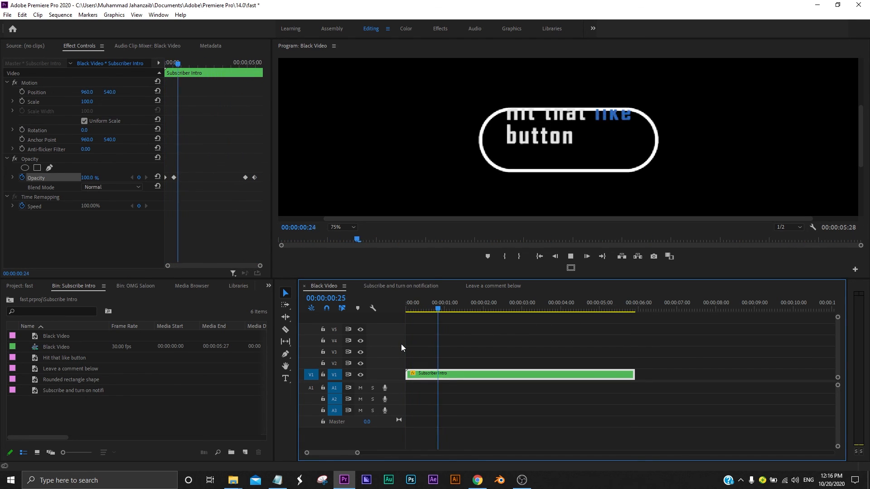
{"action": "key", "text": "space"}
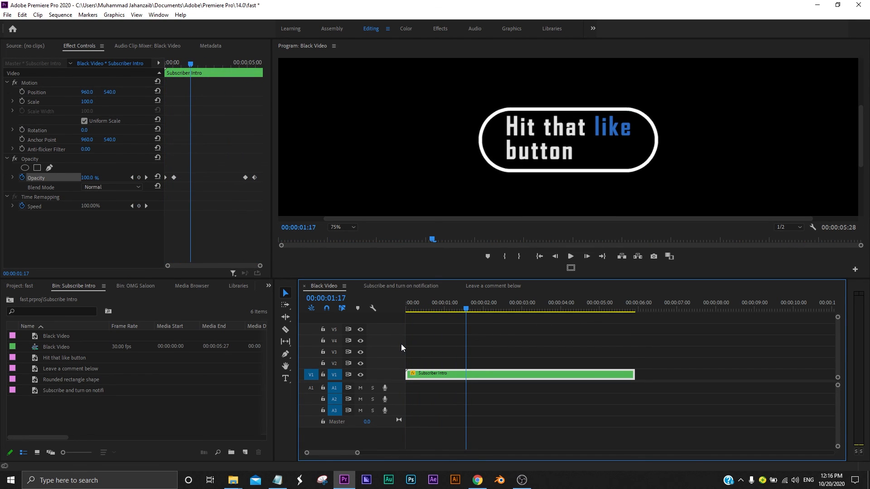